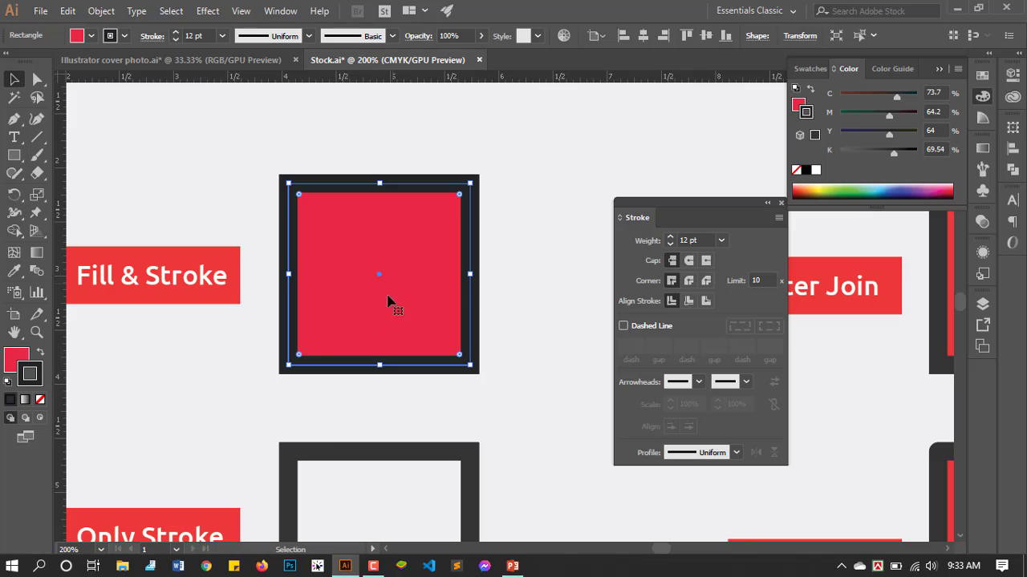
Step: Remove the fill from the Fill & Stroke square and try to select it from its empty interior
click(16, 359)
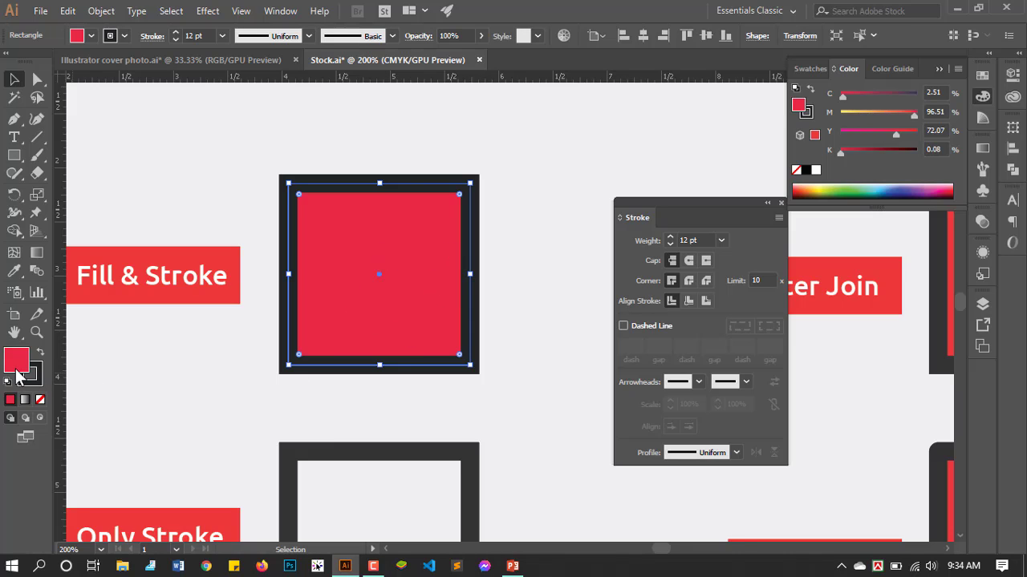
click(40, 400)
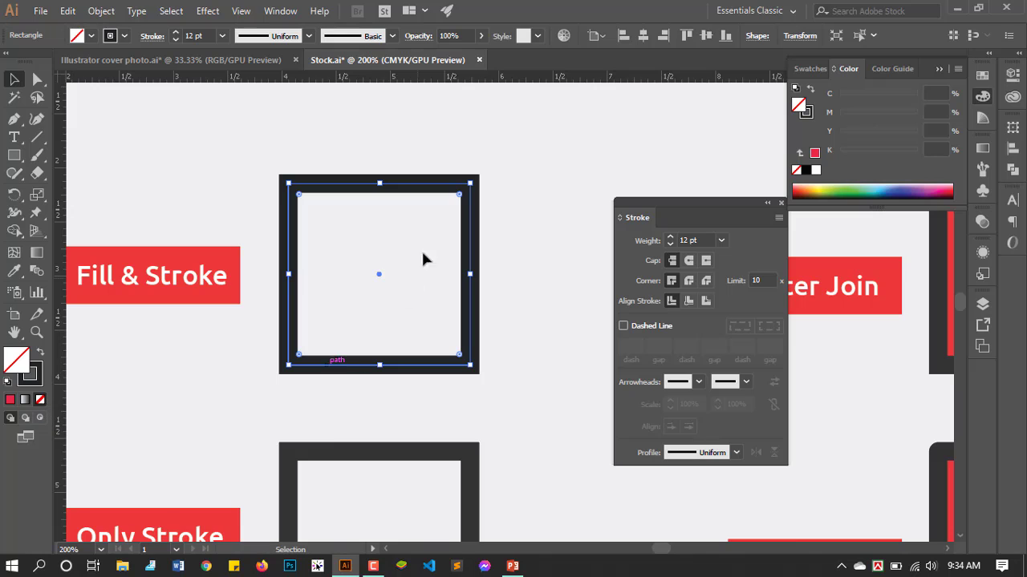
drag(373, 317, 378, 318)
mouse_move(426, 249)
mouse_down()
mouse_move(351, 293)
mouse_move(286, 308)
mouse_up()
drag(385, 231, 365, 284)
click(359, 249)
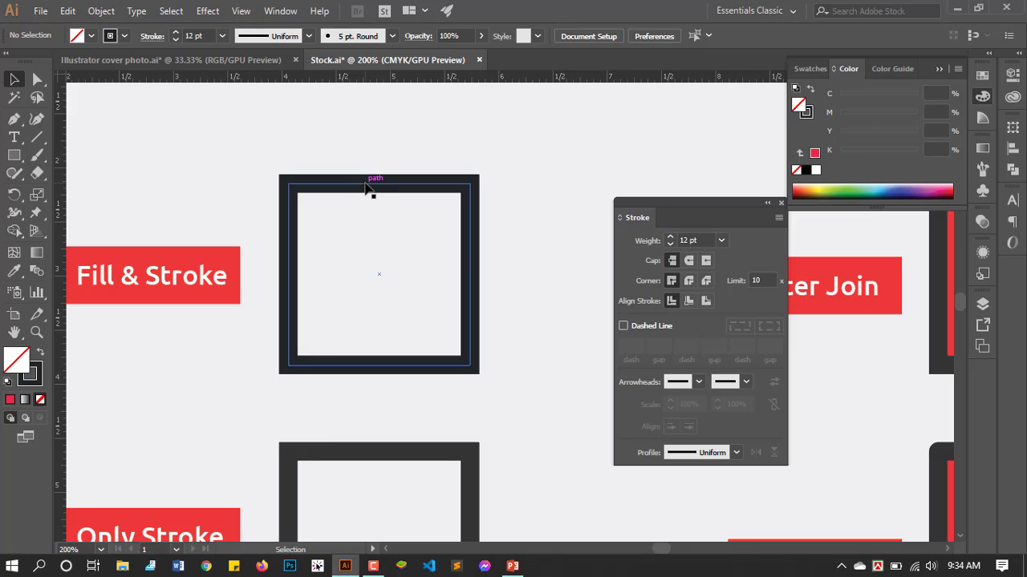
Step: Select the Fill & Stroke square and fill it with blue (C 87.54, M 78.41, Y 0, K 0)
drag(360, 144, 378, 212)
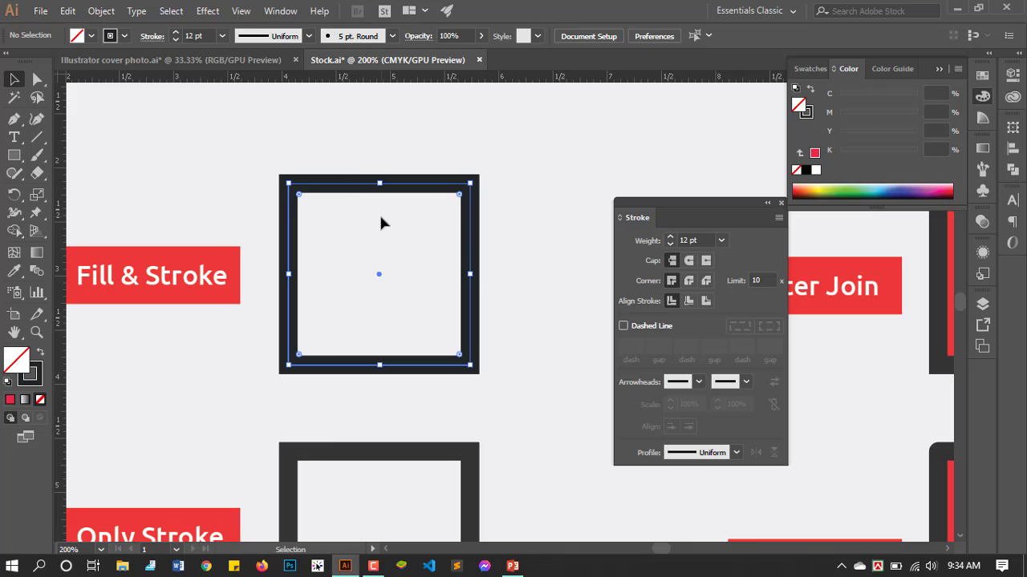
double_click(15, 364)
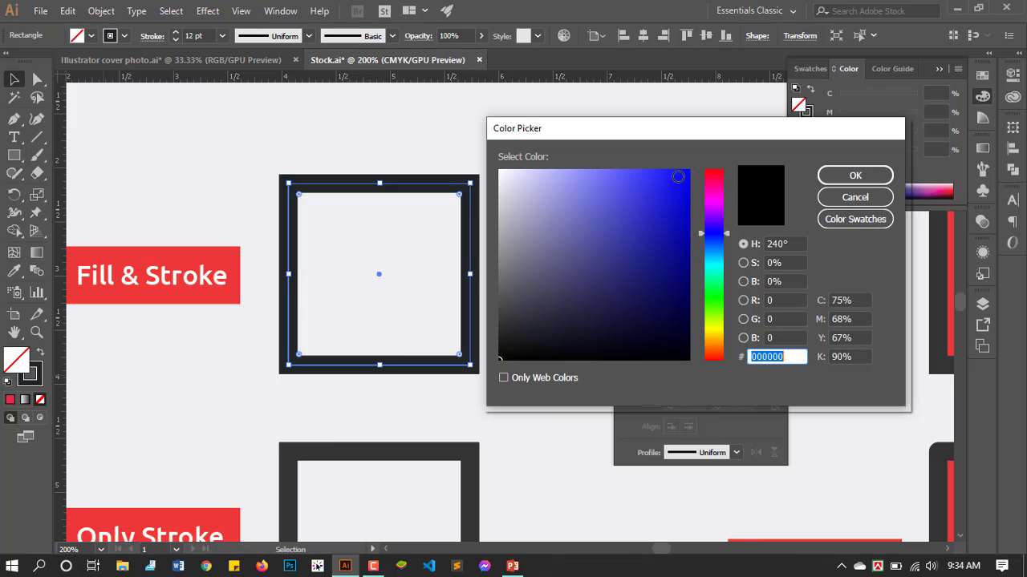
click(672, 177)
click(833, 174)
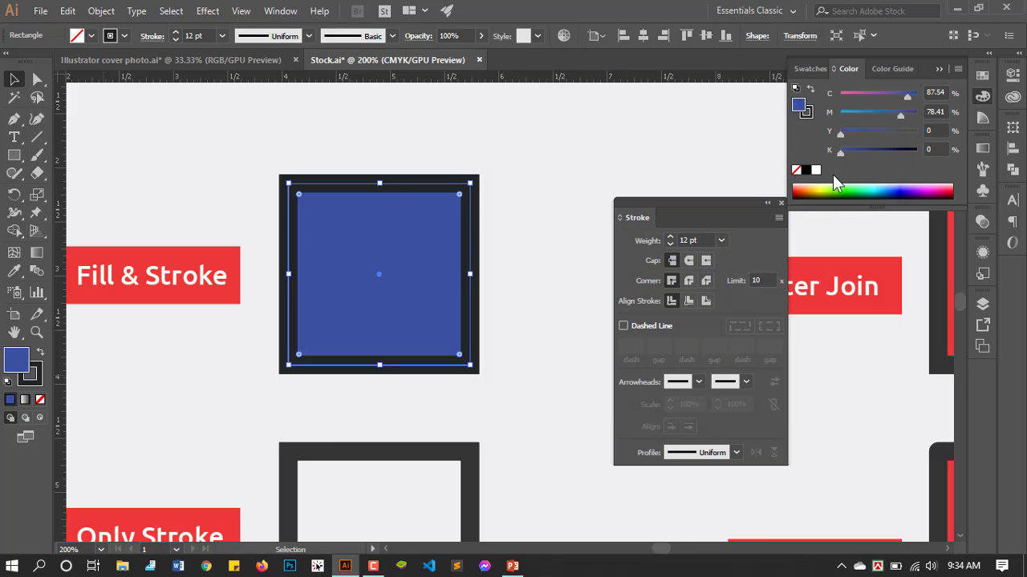
click(491, 249)
click(397, 282)
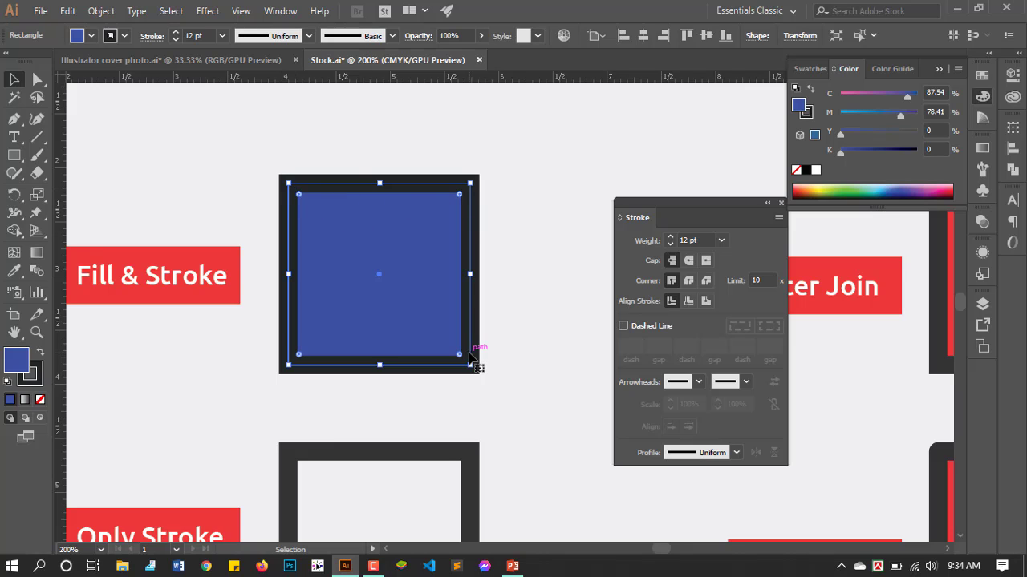
Step: Examine how the Only Stroke square can be selected, by its interior, by its outline and with a selection marquee
scroll(548, 240, down, 6)
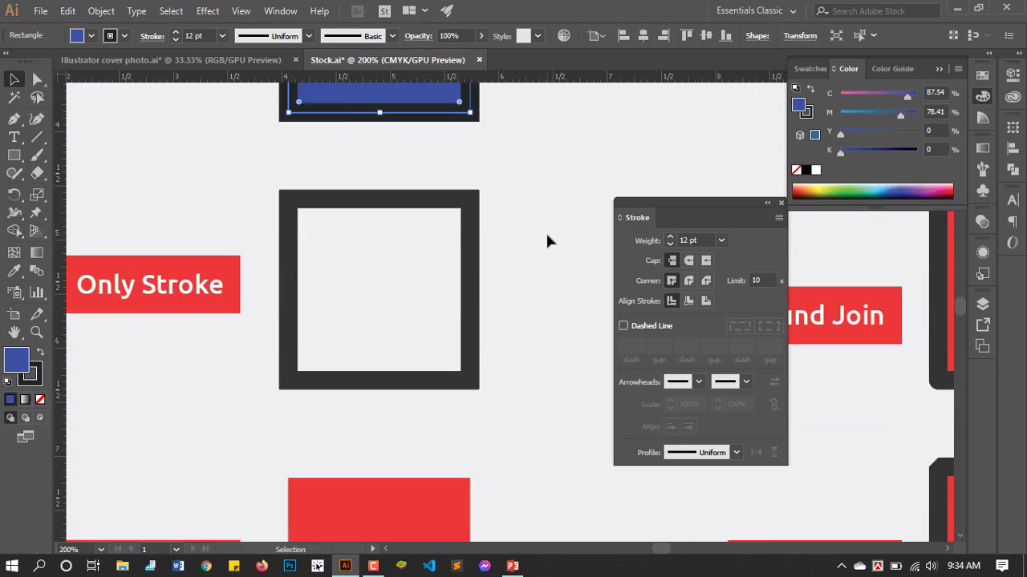
scroll(547, 240, down, 1)
click(363, 225)
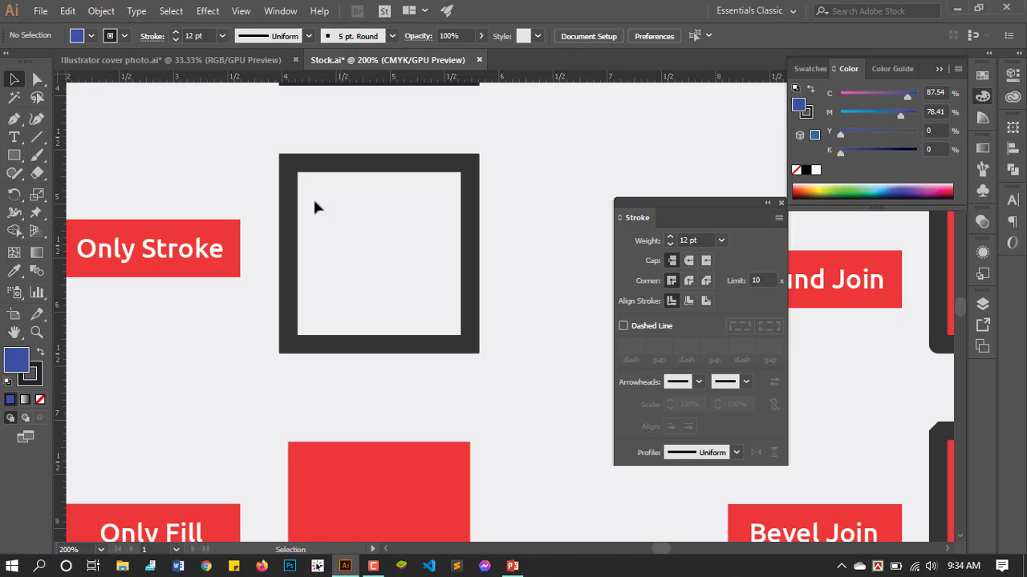
drag(324, 204, 328, 206)
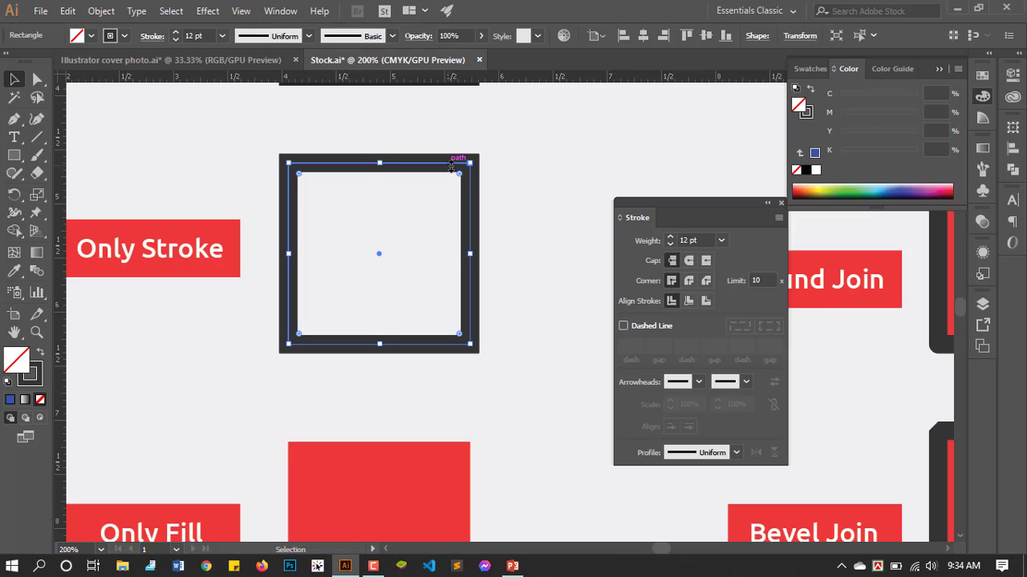
click(501, 242)
click(401, 264)
drag(473, 218, 550, 213)
drag(156, 184, 154, 183)
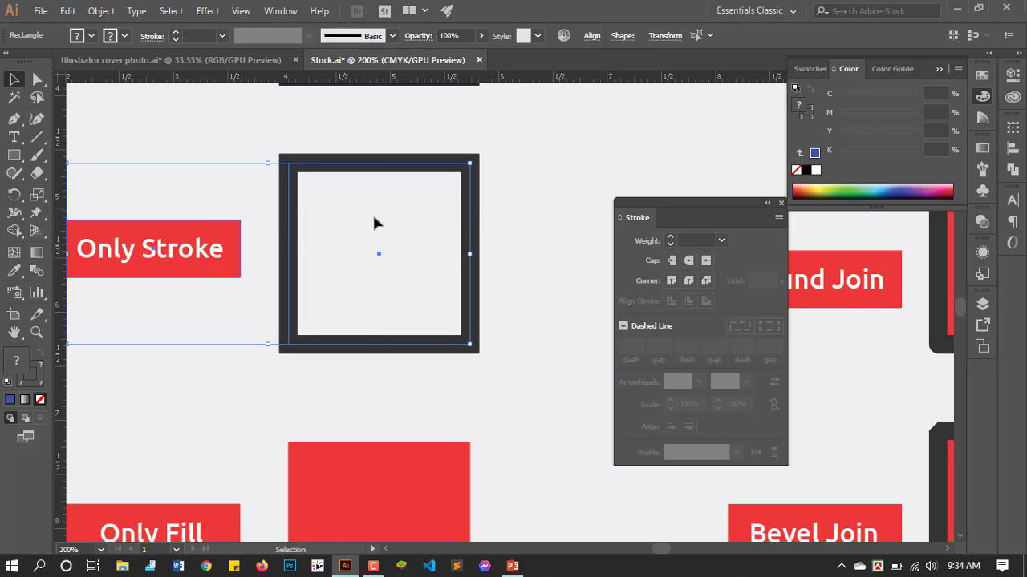
click(377, 295)
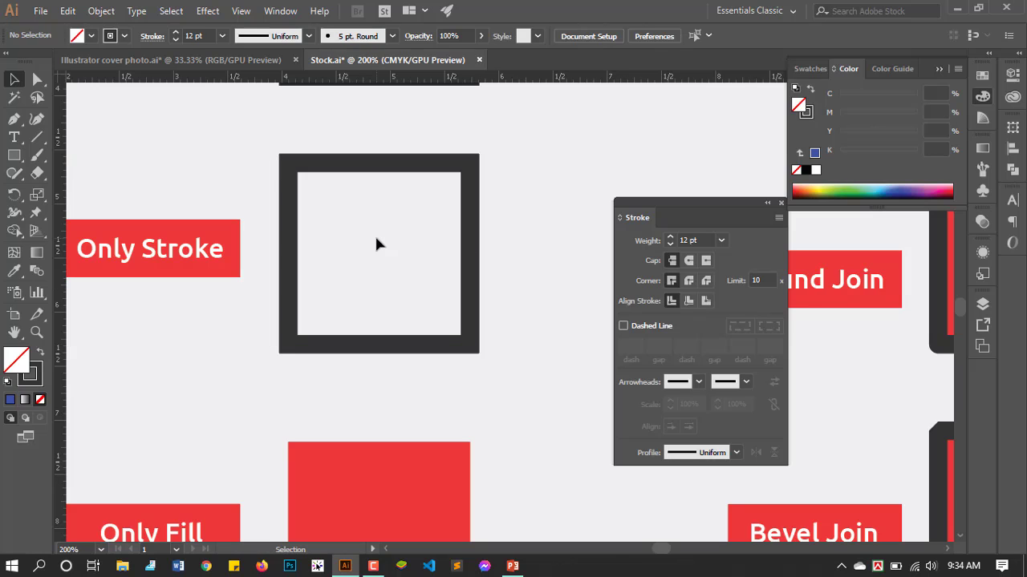
Step: Inspect the Only Fill square's fill and stroke settings and compare them with those of the Fill & Stroke square
scroll(375, 243, down, 8)
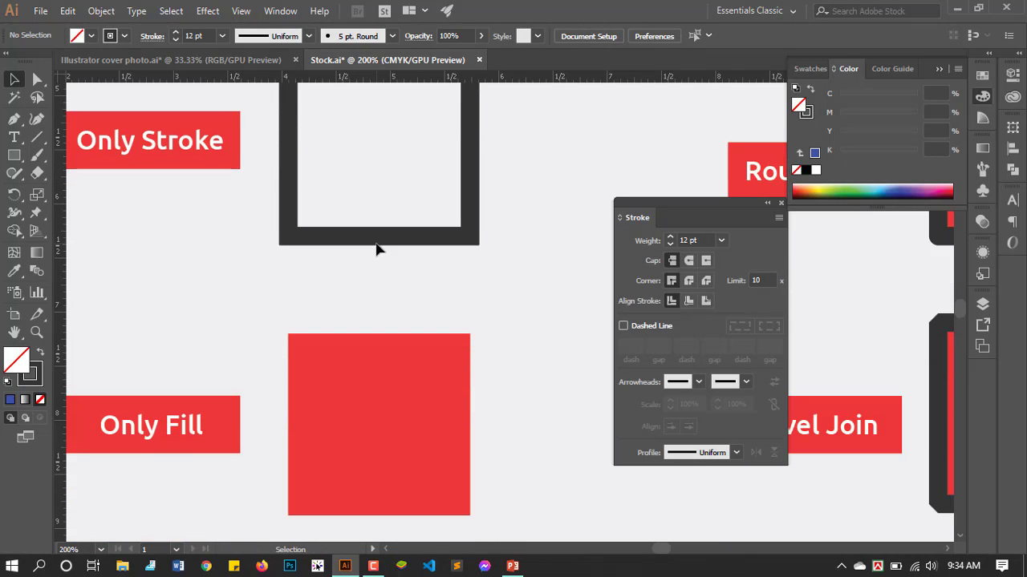
click(374, 253)
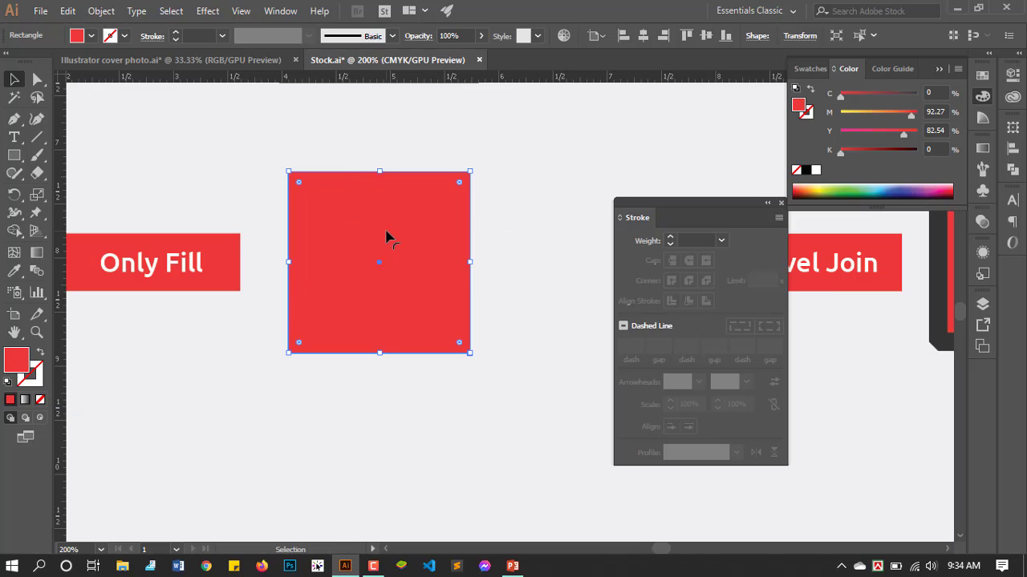
scroll(402, 348, down, 3)
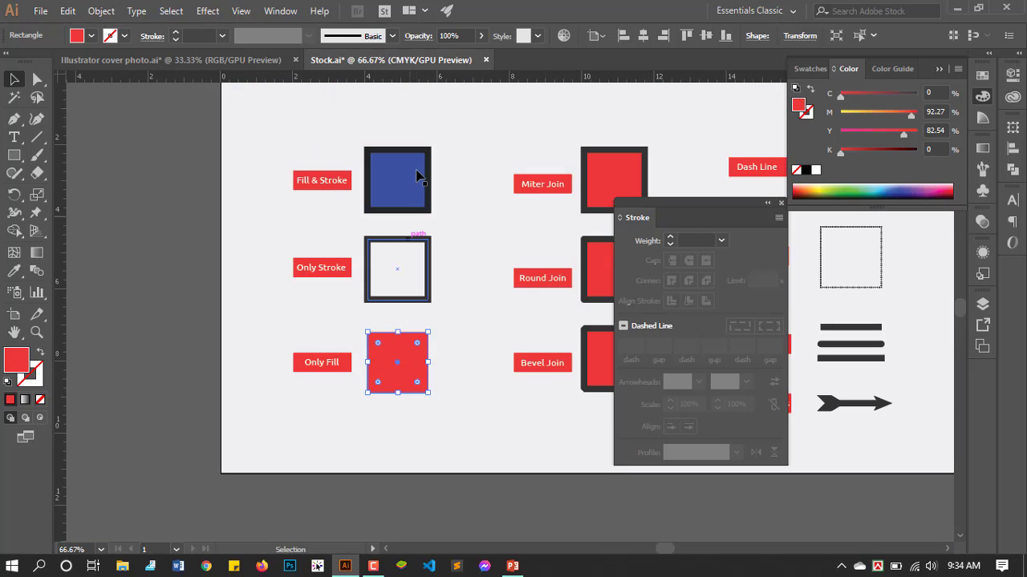
scroll(422, 213, right, 2)
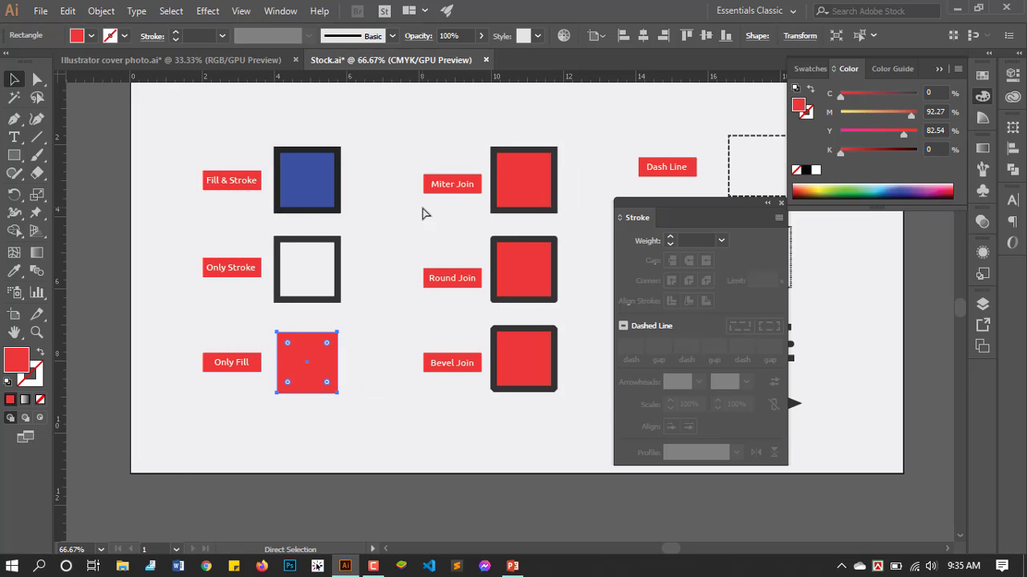
click(257, 197)
click(243, 249)
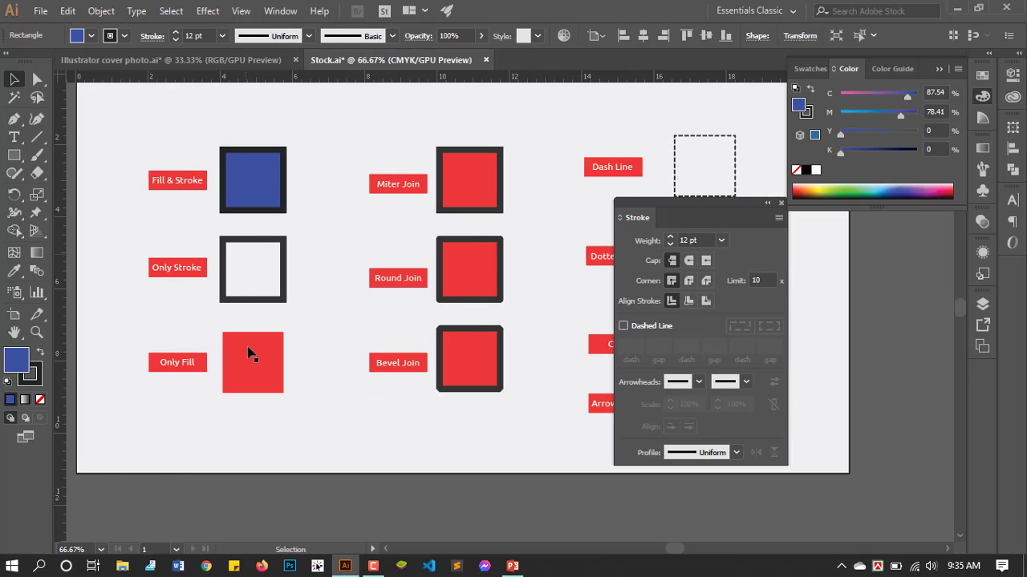
click(250, 356)
click(311, 393)
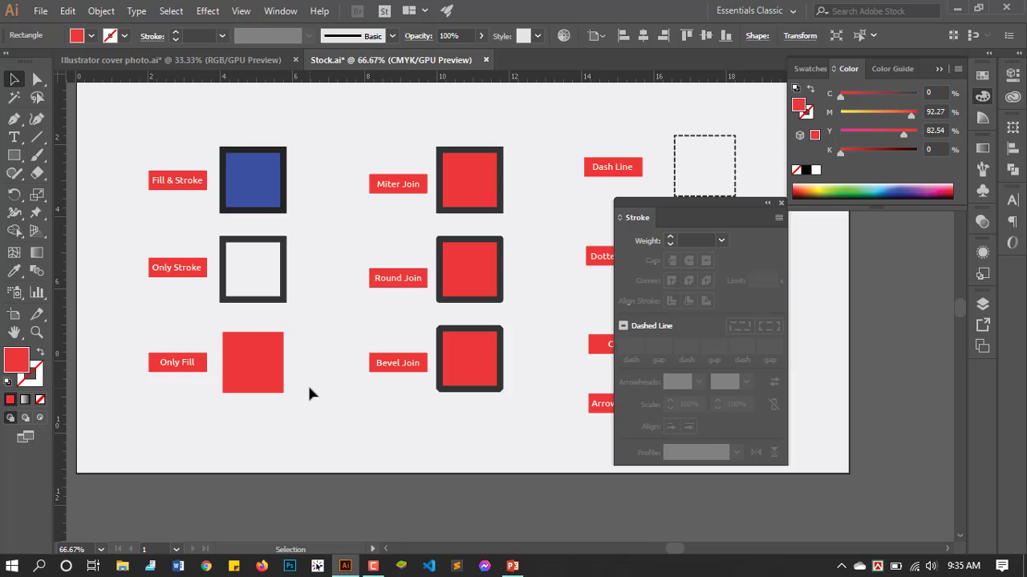
Step: Compare the fill and stroke settings of the Fill & Stroke, Only Stroke and Only Fill squares one after another
click(243, 178)
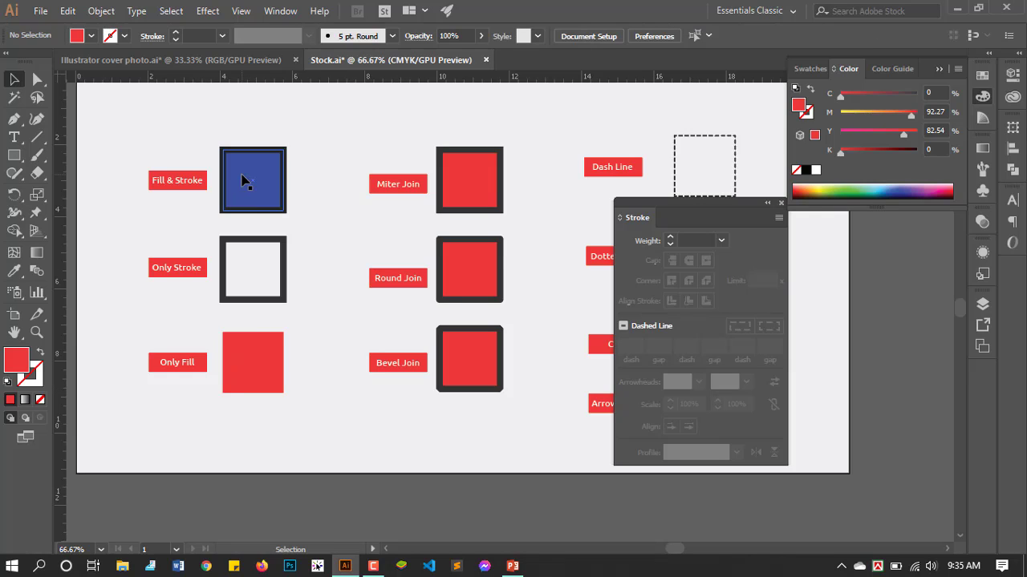
click(259, 265)
click(255, 365)
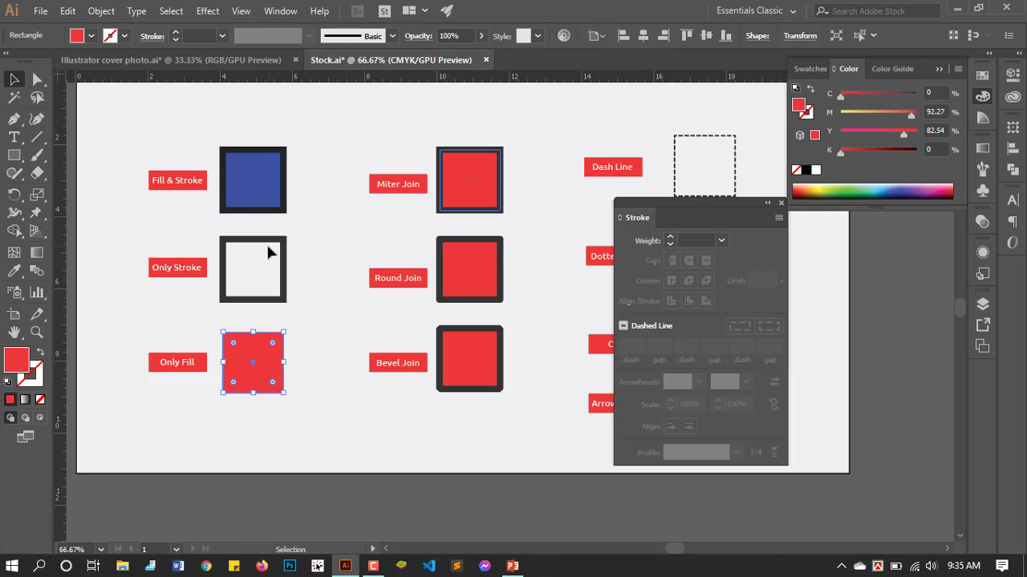
scroll(200, 286, up, 1)
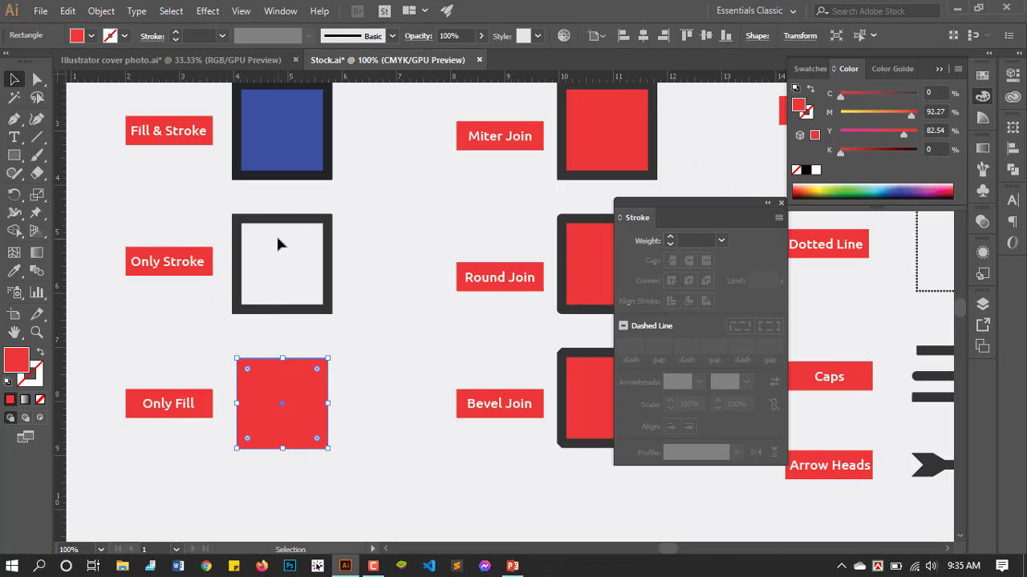
click(262, 187)
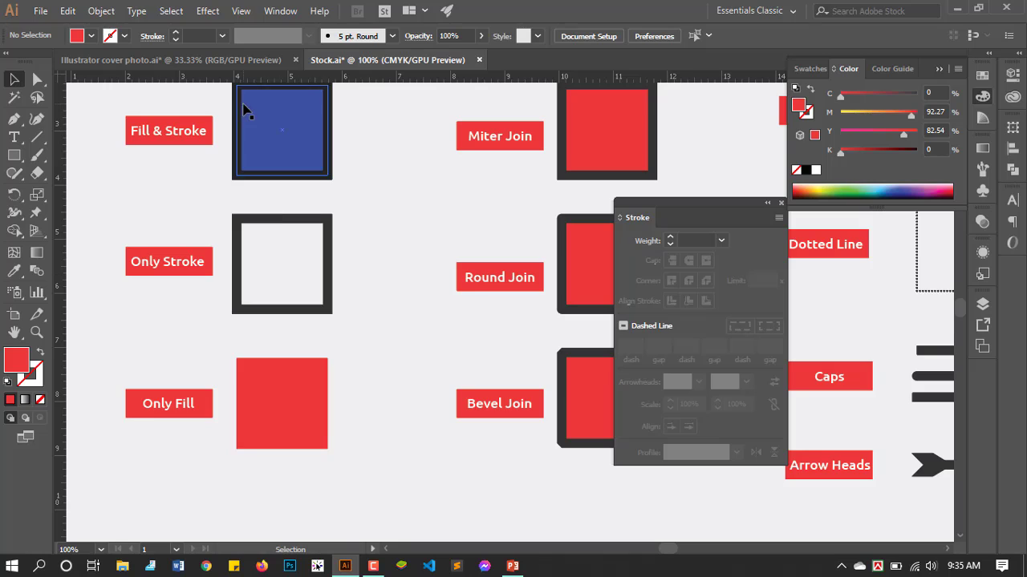
click(287, 141)
click(285, 218)
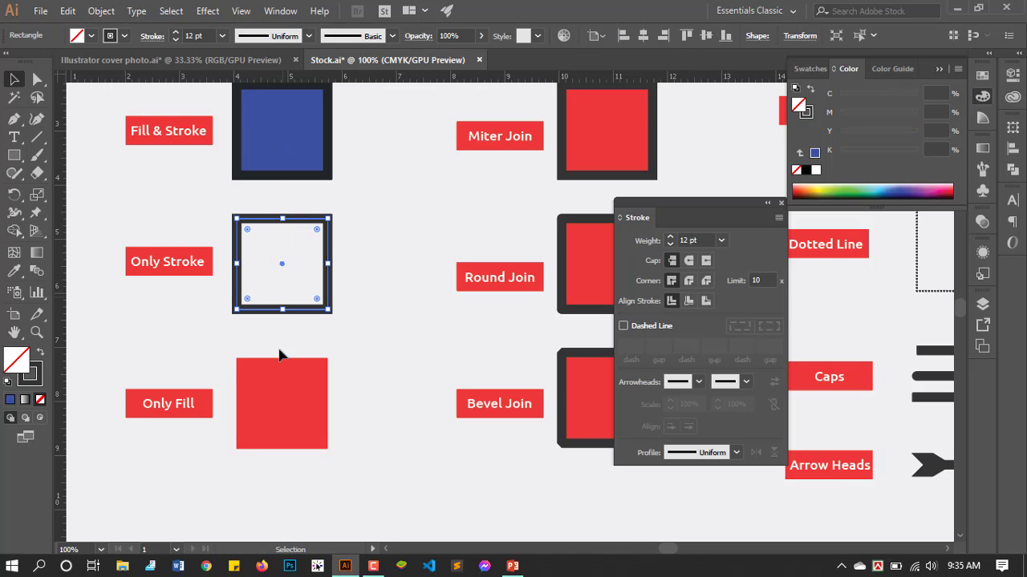
click(269, 386)
Step: Apply the Miter Join corner to the stroke of the Miter Join square and examine its corner up close
scroll(270, 385, right, 3)
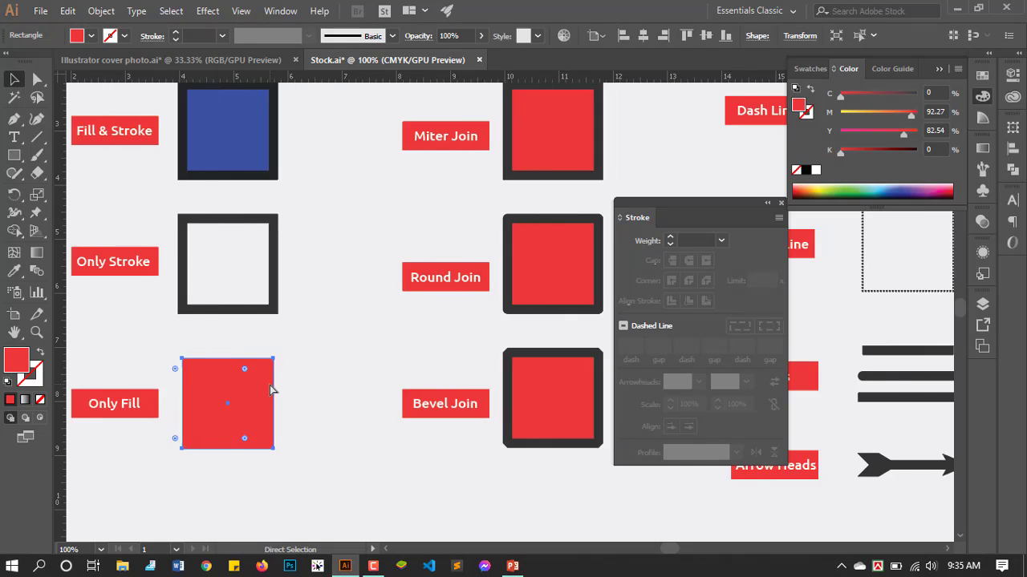
scroll(270, 383, up, 3)
scroll(572, 247, up, 3)
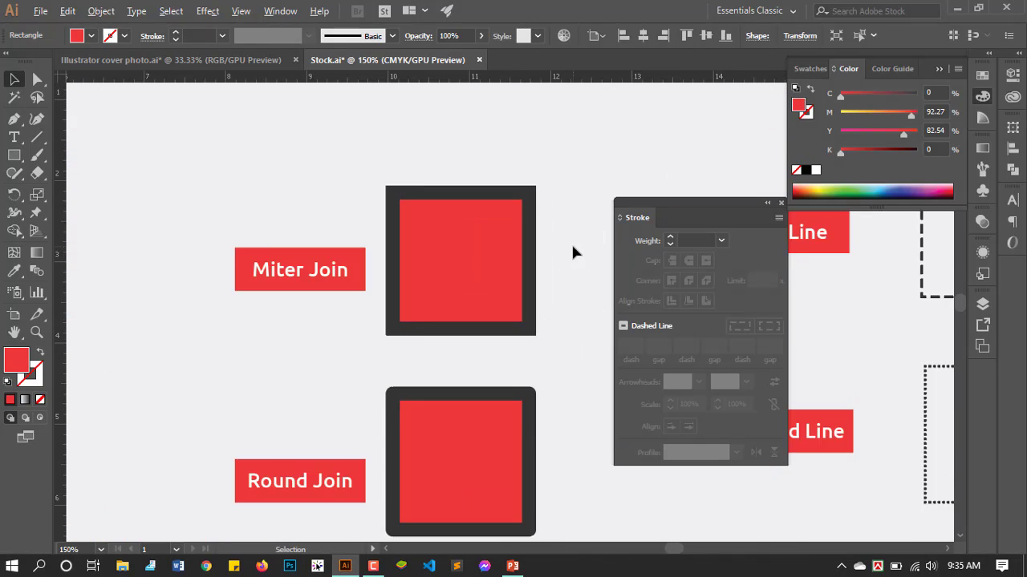
scroll(573, 248, down, 1)
click(461, 245)
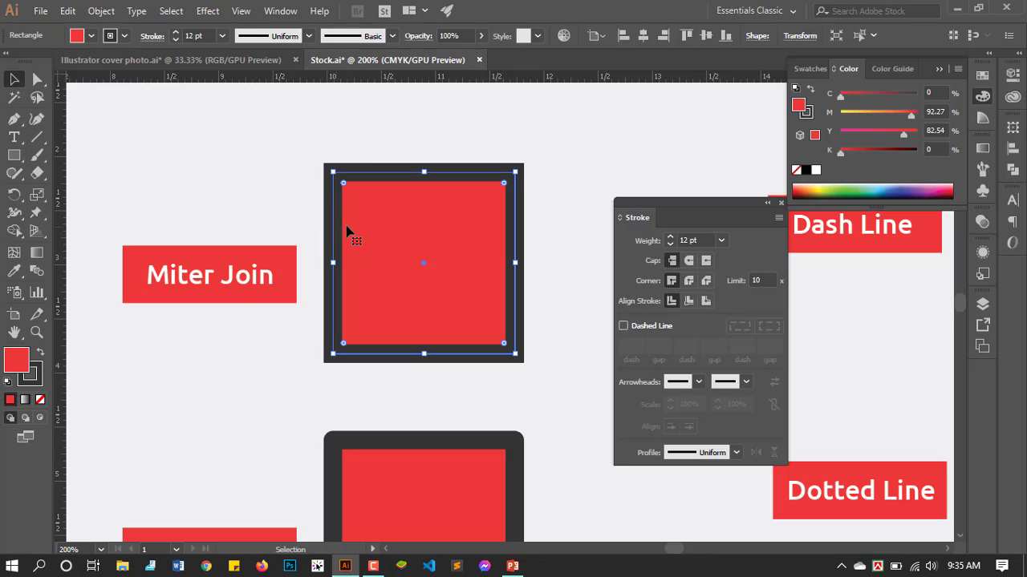
drag(639, 210, 619, 150)
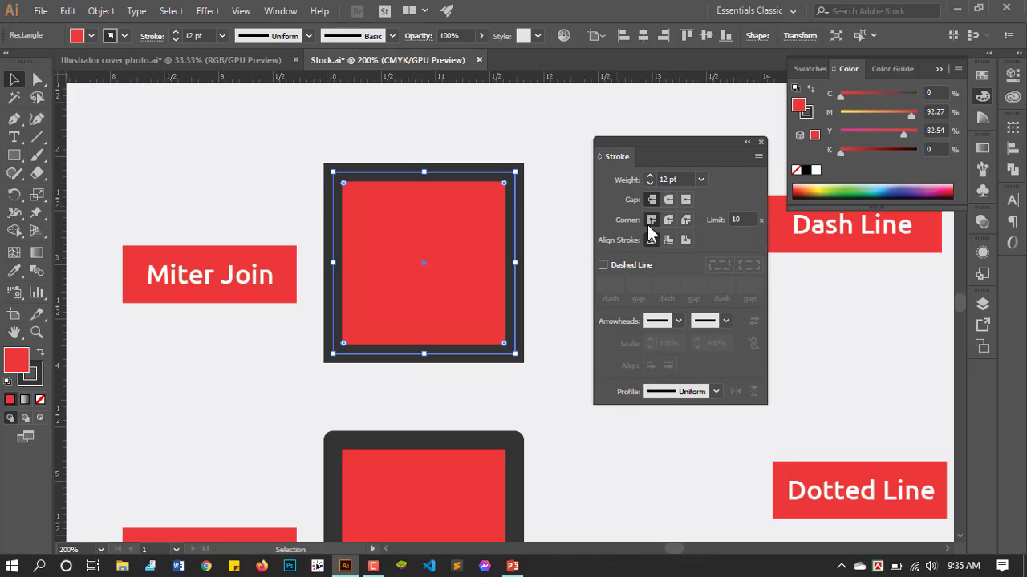
click(651, 221)
alt+scroll(371, 174, up, 3)
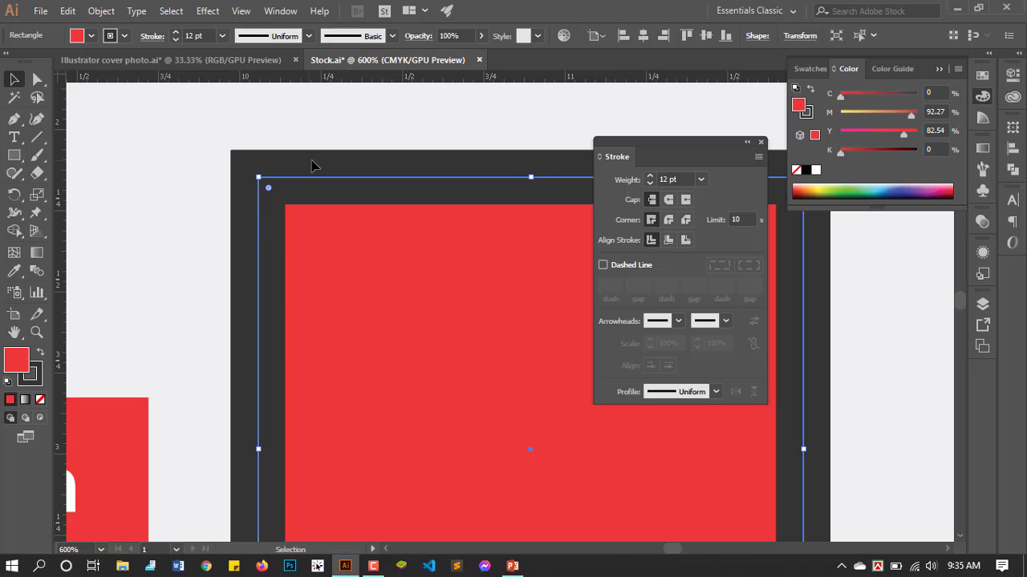
alt+scroll(262, 185, down, 2)
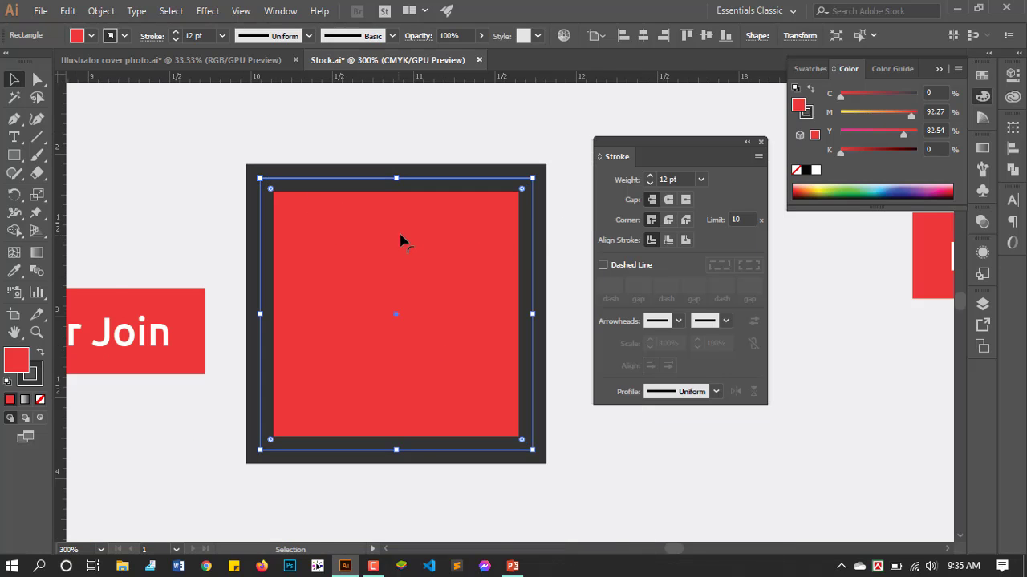
alt+scroll(470, 248, down, 1)
scroll(469, 248, down, 1)
scroll(470, 248, down, 1)
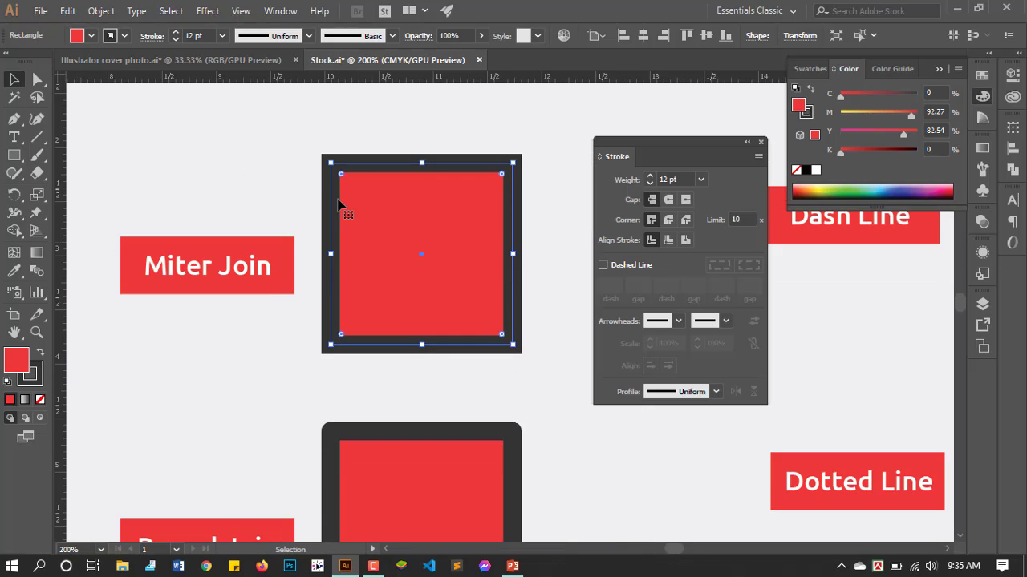
Step: Select the Round Join square and examine its stroke's corner shape up close in comparison with the Miter Join square
scroll(333, 168, down, 10)
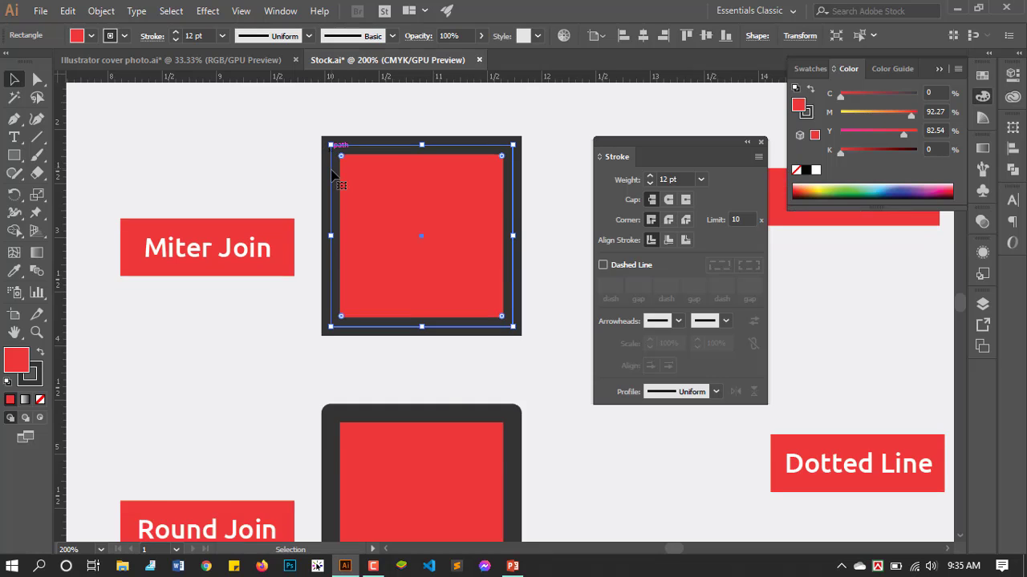
click(403, 319)
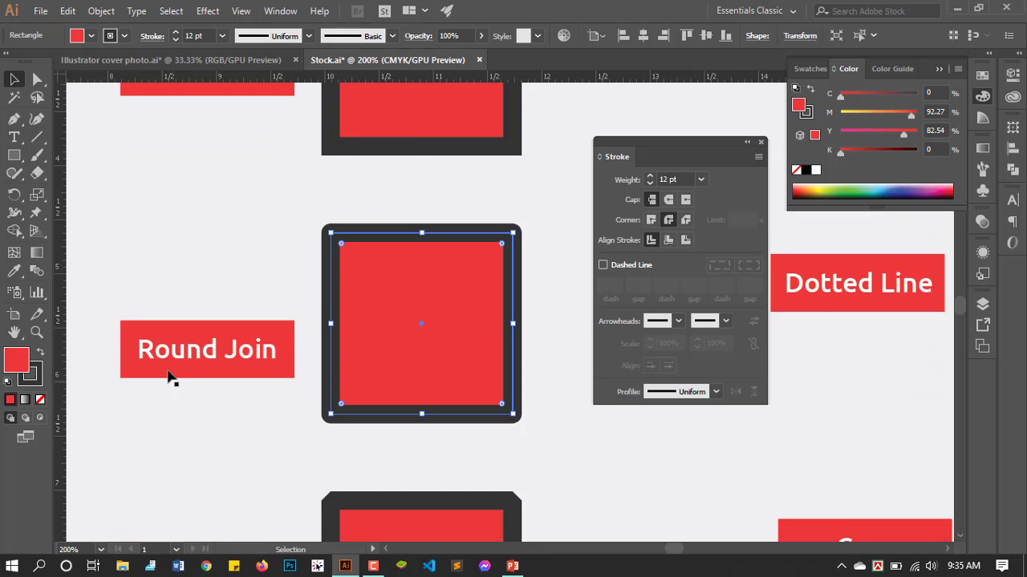
alt+scroll(329, 240, up, 1)
alt+scroll(328, 239, up, 2)
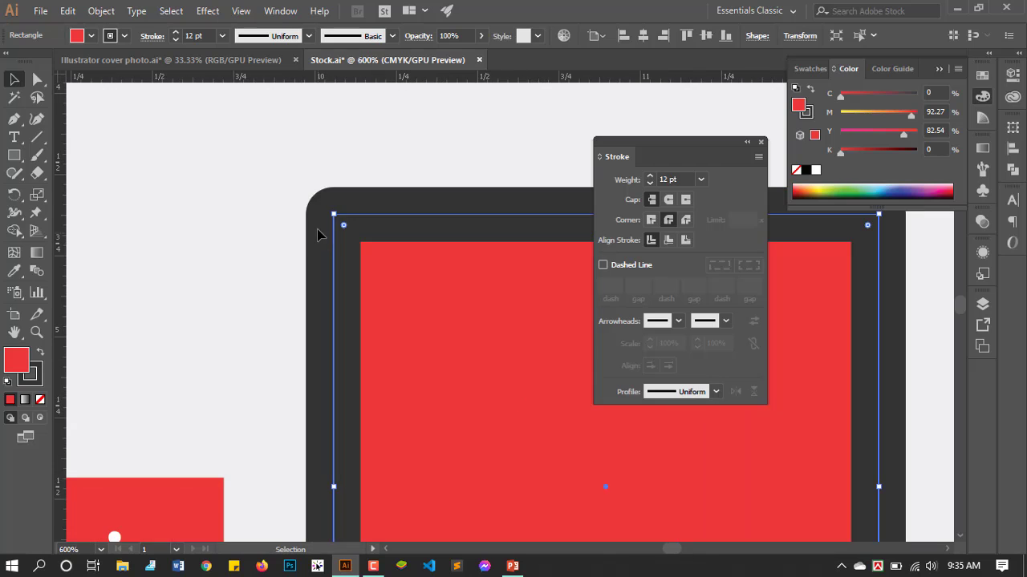
alt+scroll(325, 197, down, 2)
scroll(385, 273, up, 12)
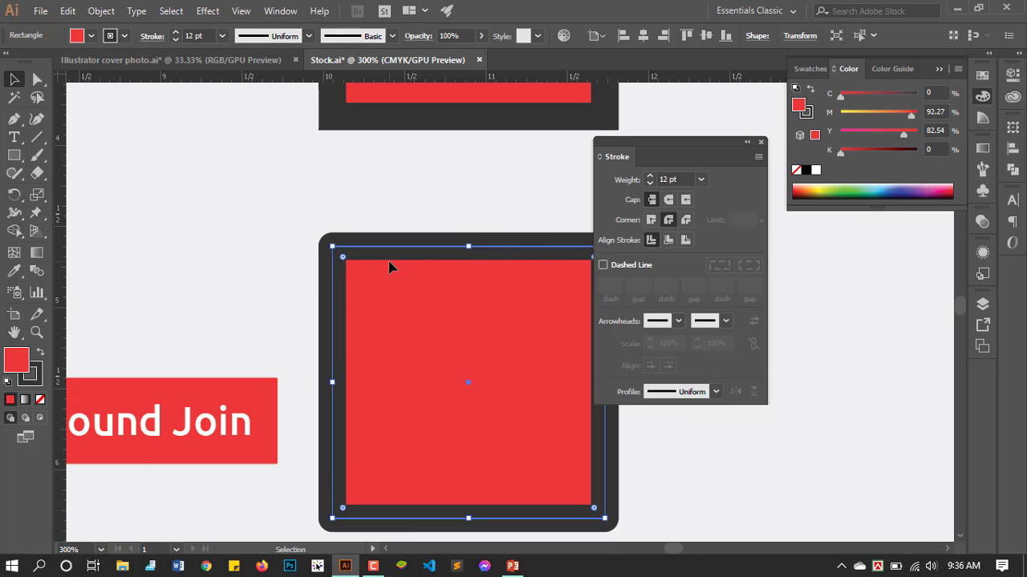
alt+scroll(361, 258, down, 1)
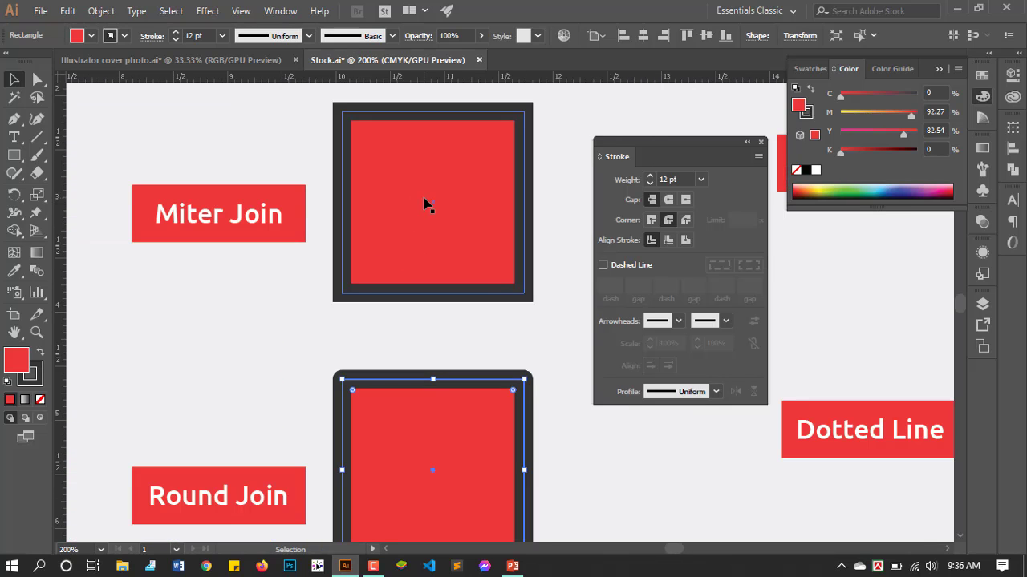
Step: Try the Round Join corner on the Miter Join square's stroke, and restore its Miter Join corner
click(414, 158)
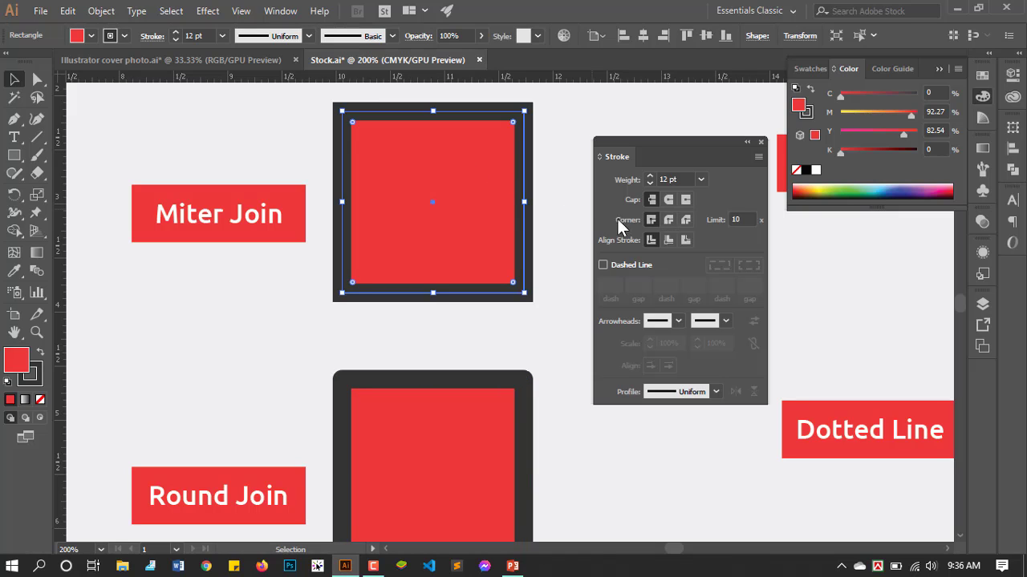
click(667, 220)
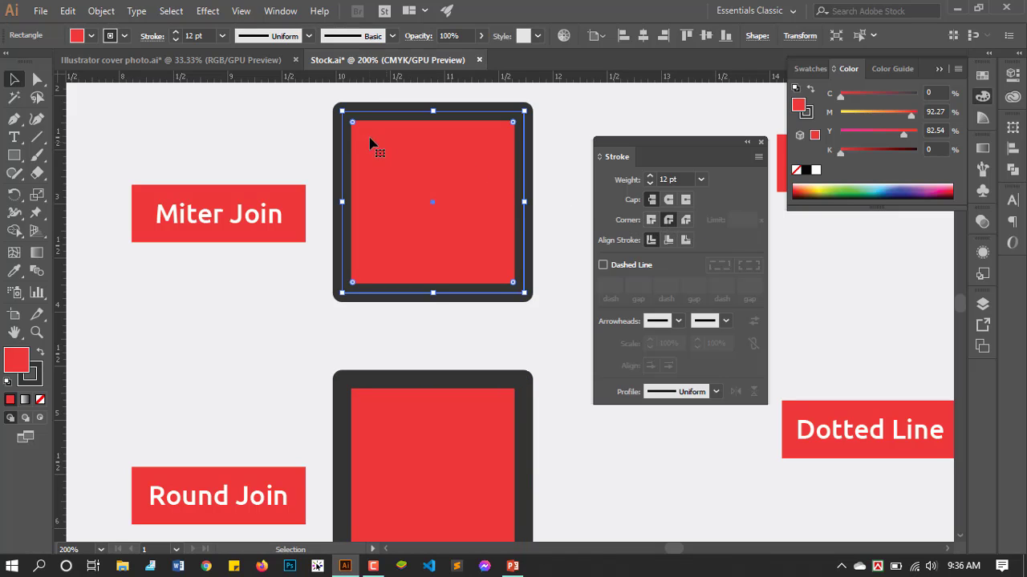
click(649, 220)
Step: Select the Round Join square and the Bevel Join square one after the other and compare their stroke corner settings
scroll(374, 224, down, 5)
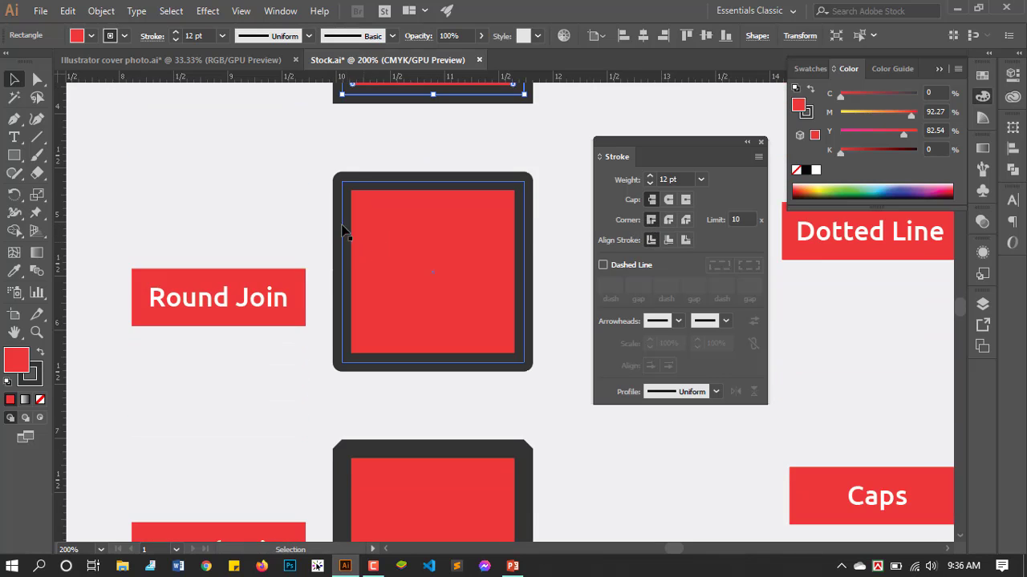
click(440, 250)
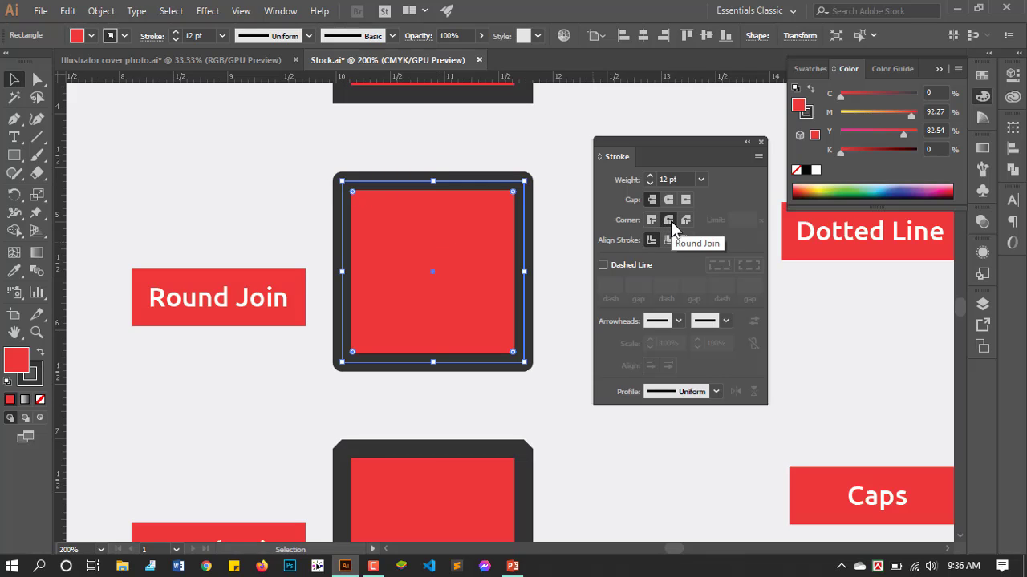
scroll(401, 254, down, 5)
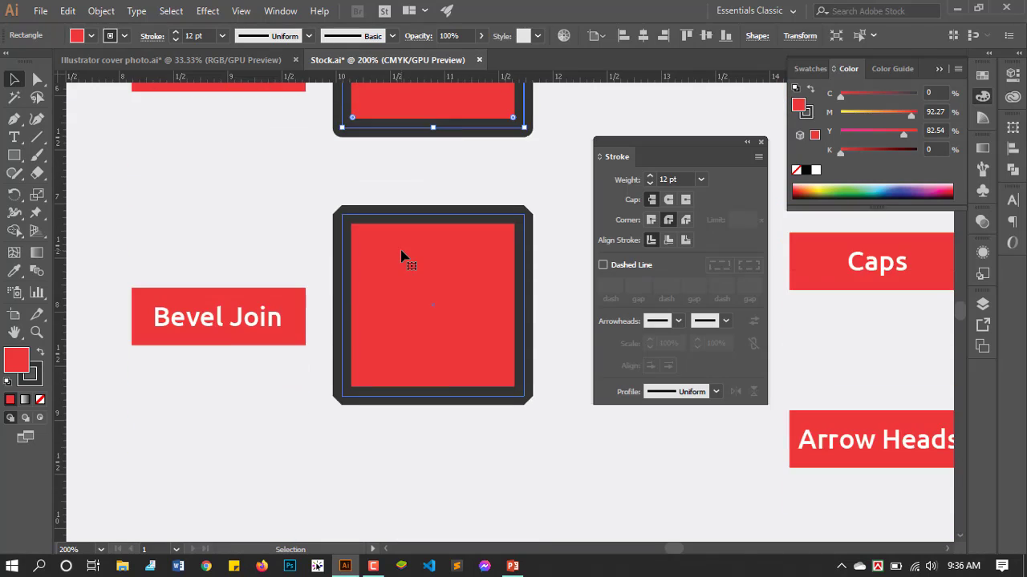
click(401, 254)
scroll(401, 254, up, 1)
scroll(217, 286, down, 2)
click(217, 286)
scroll(218, 286, up, 1)
click(287, 296)
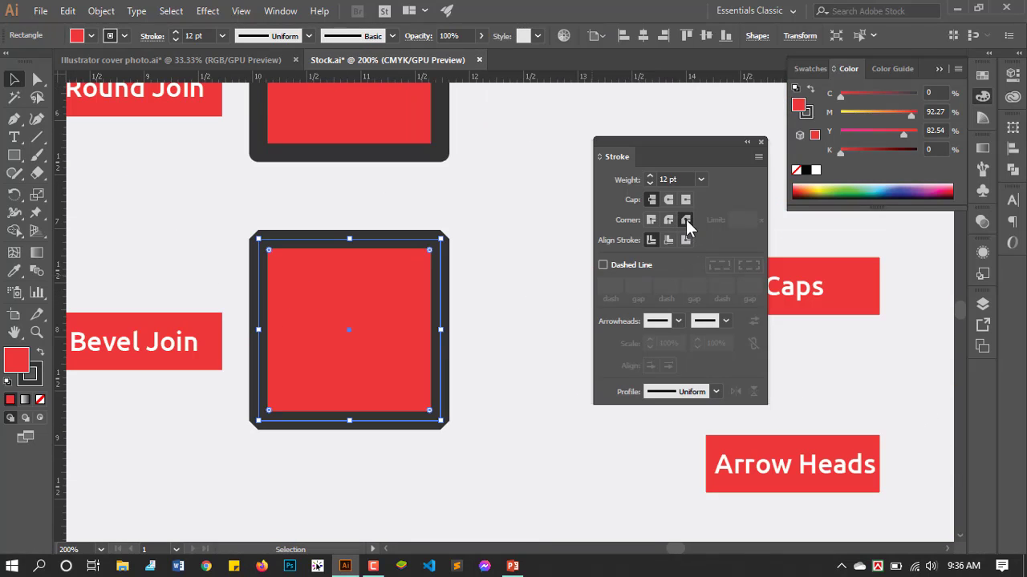
Step: Examine the Bevel Join square's outer stroke corner up close
scroll(451, 239, up, 4)
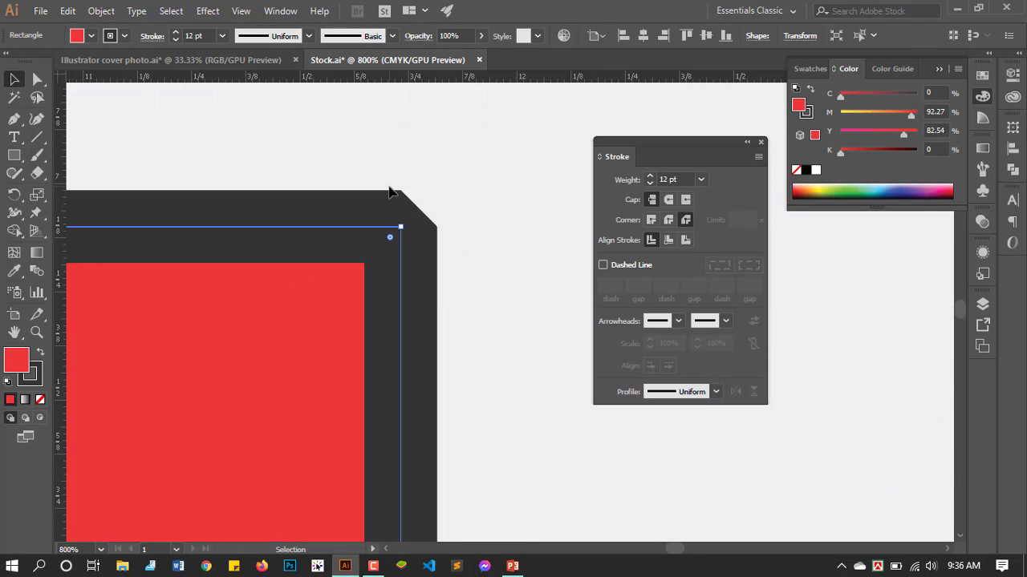
scroll(445, 241, down, 4)
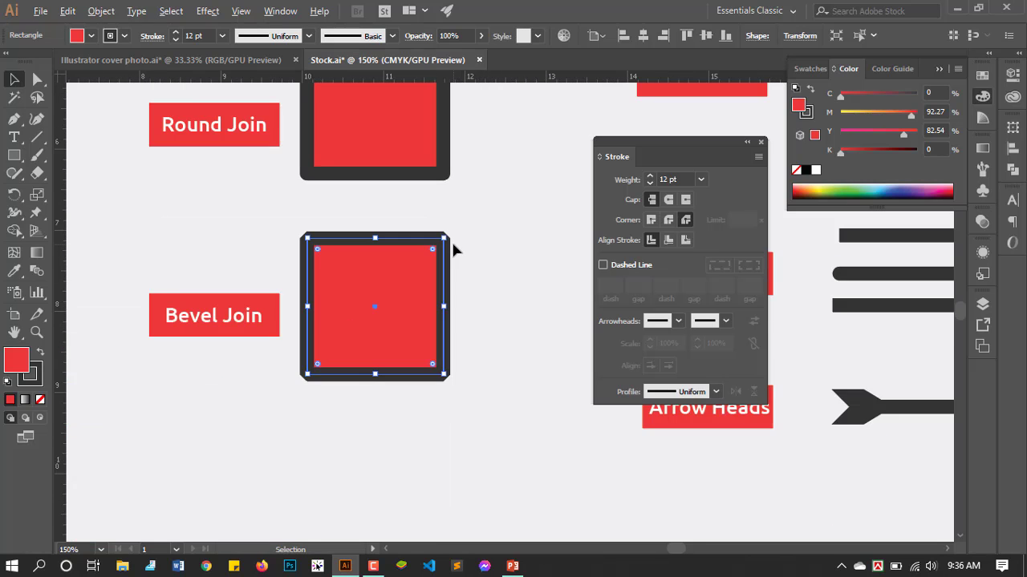
scroll(452, 240, up, 4)
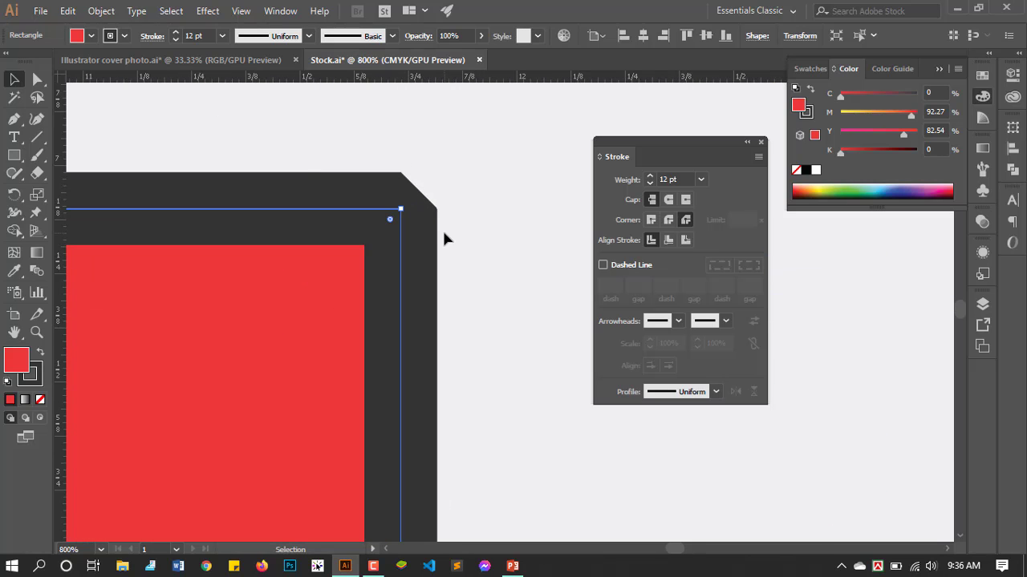
Step: Select the Dash Line square and inspect its stroke weight and dash and gap settings
scroll(443, 232, down, 10)
scroll(432, 179, up, 2)
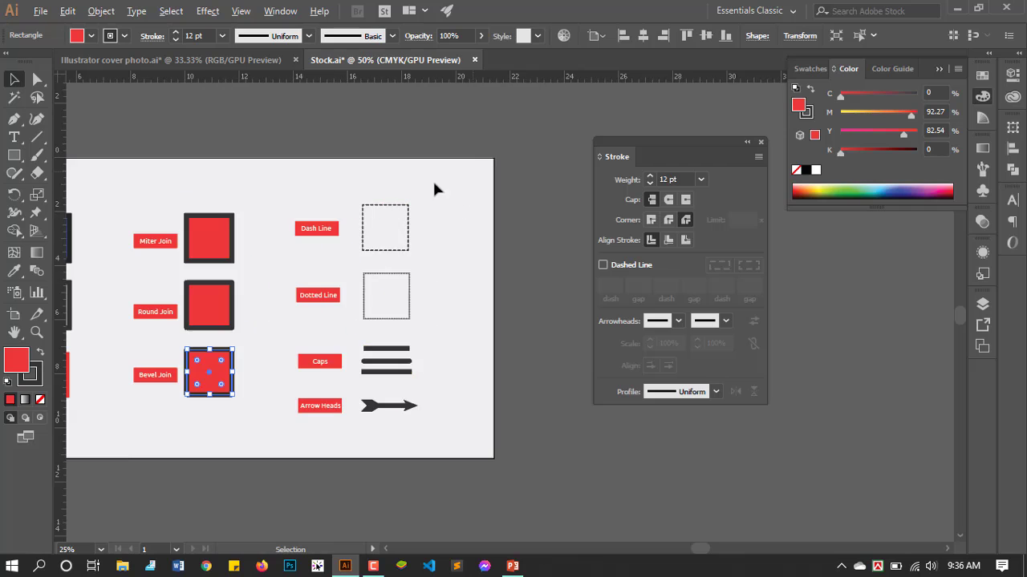
scroll(369, 211, up, 4)
scroll(369, 168, down, 2)
click(408, 231)
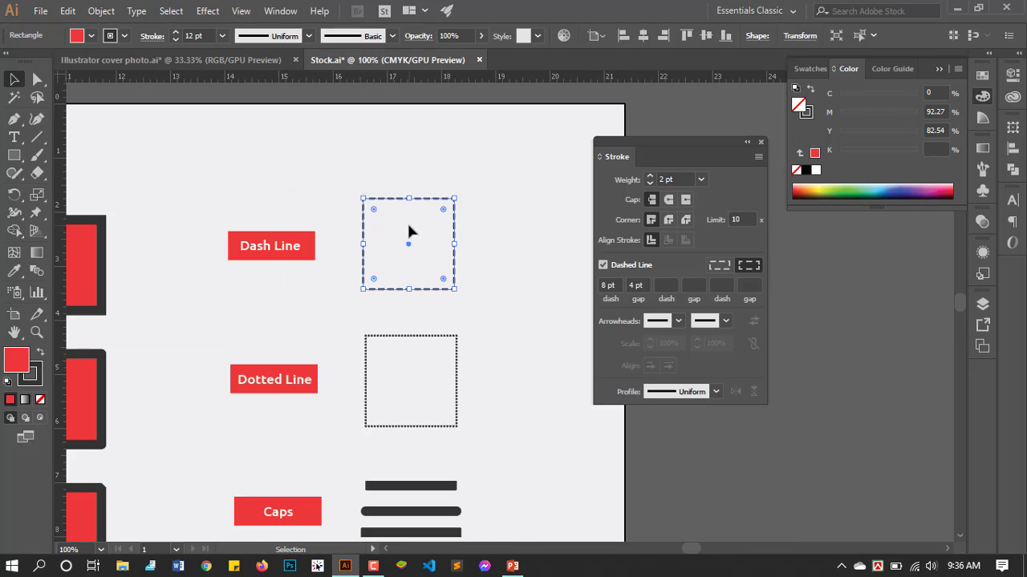
scroll(457, 230, up, 2)
scroll(240, 225, down, 1)
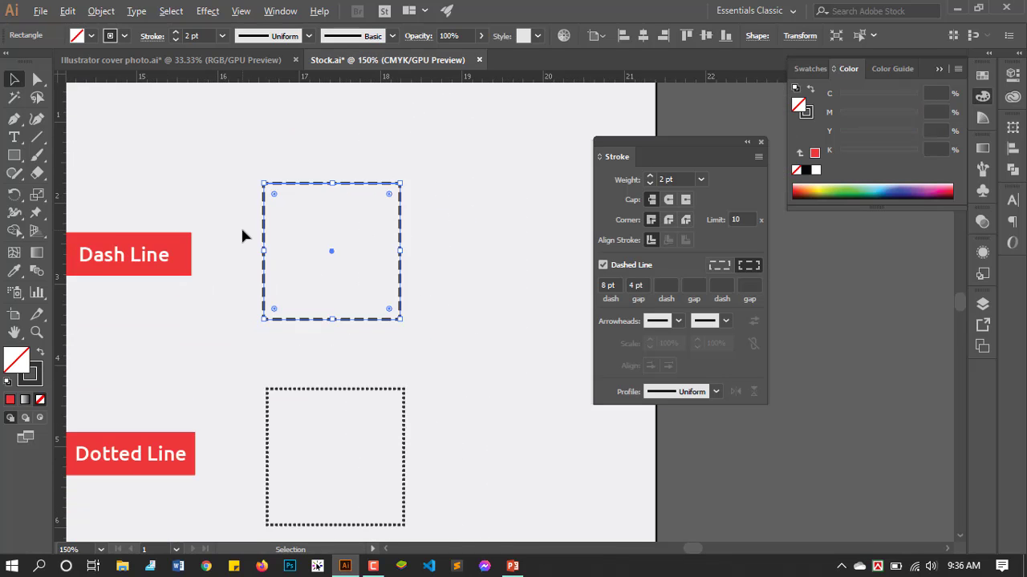
scroll(241, 225, down, 1)
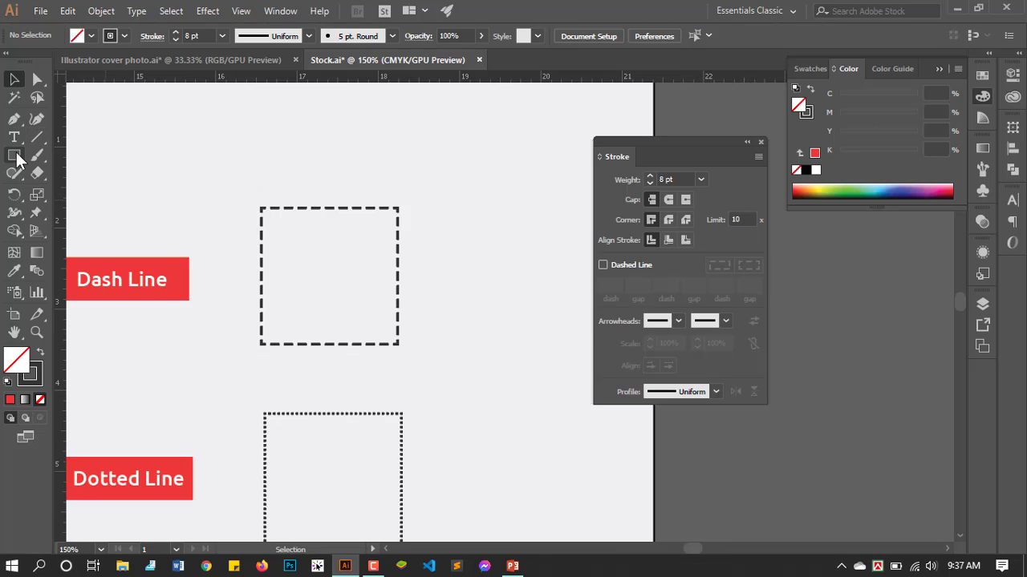
Step: Draw a square with no fill and an 8 pt stroke beside the Dash Line square, matching its size
click(15, 158)
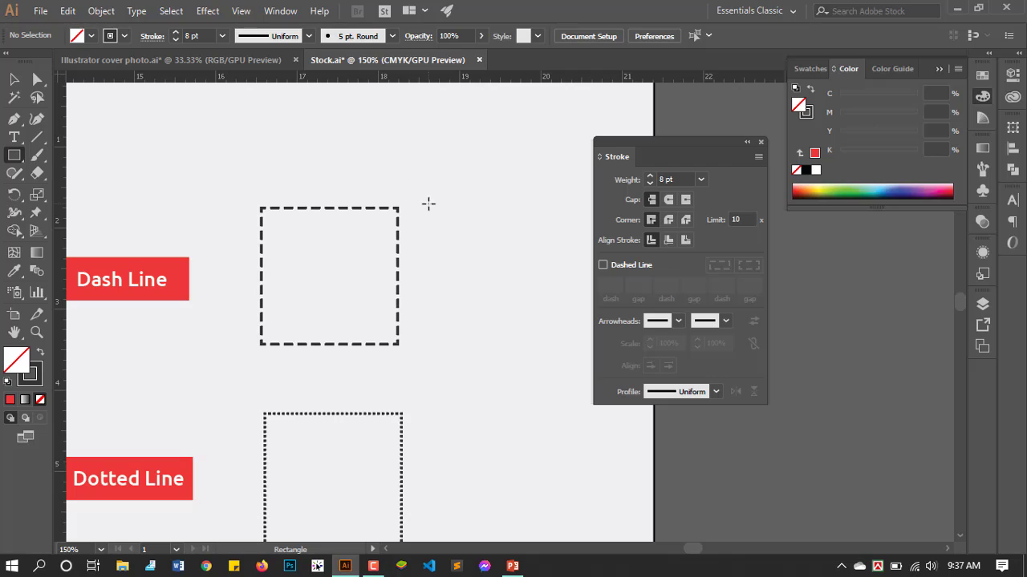
mouse_move(429, 204)
mouse_down()
mouse_move(530, 350)
mouse_move(569, 344)
mouse_up()
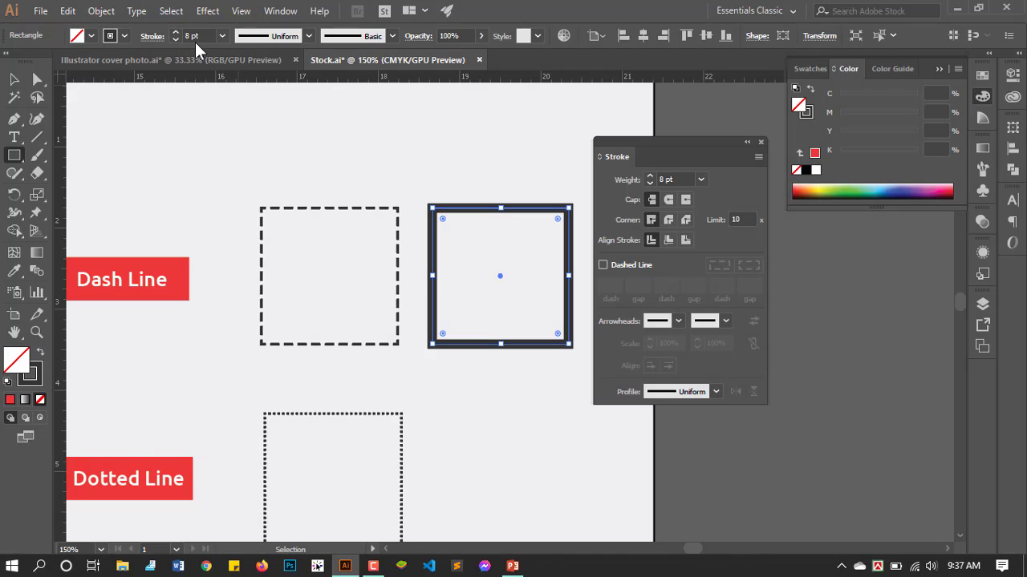
click(13, 79)
click(362, 162)
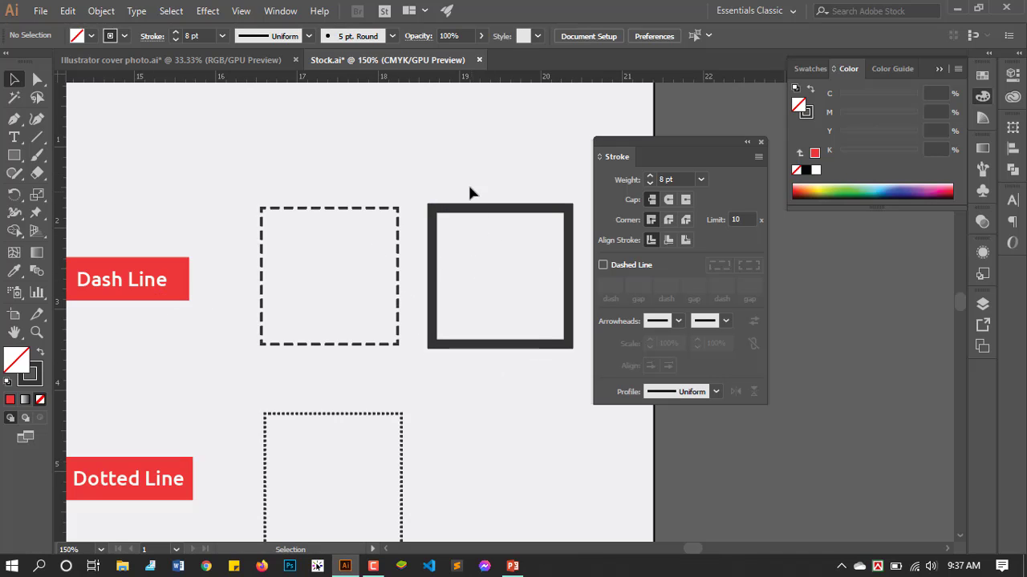
Step: Turn on Dashed Line for the new square's stroke
click(502, 265)
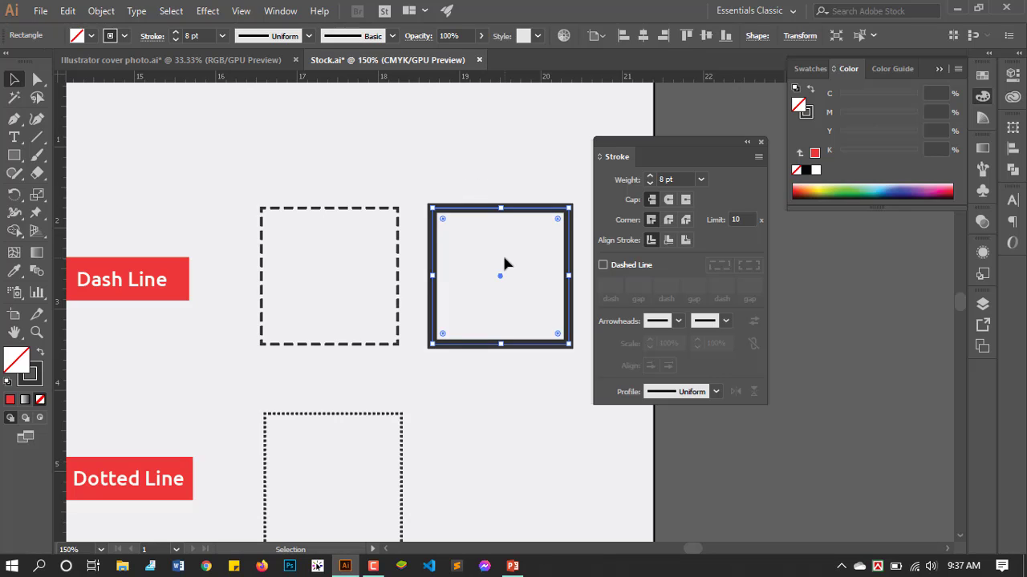
mouse_move(607, 148)
mouse_down()
mouse_move(631, 157)
mouse_move(623, 149)
mouse_up()
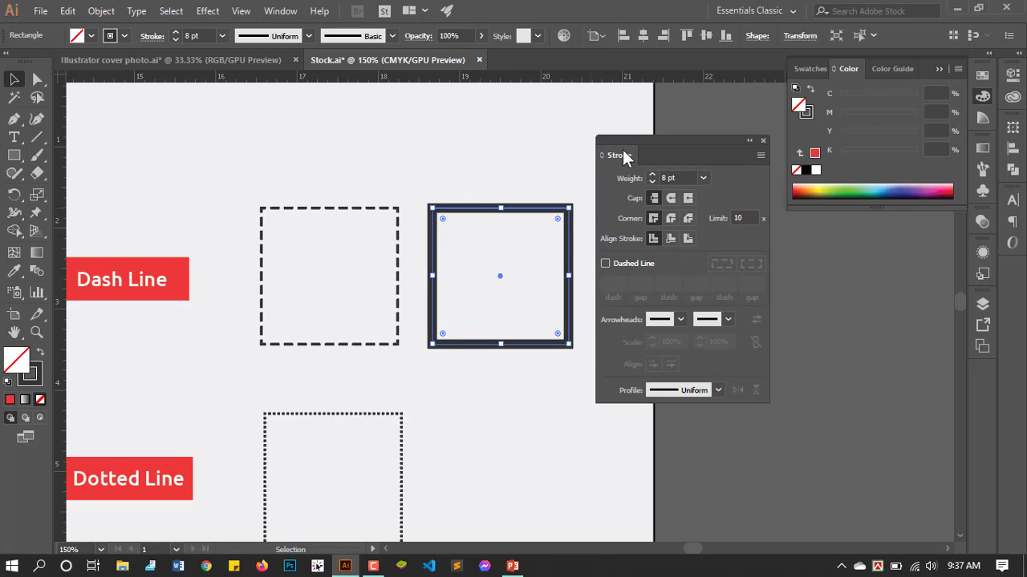
click(606, 263)
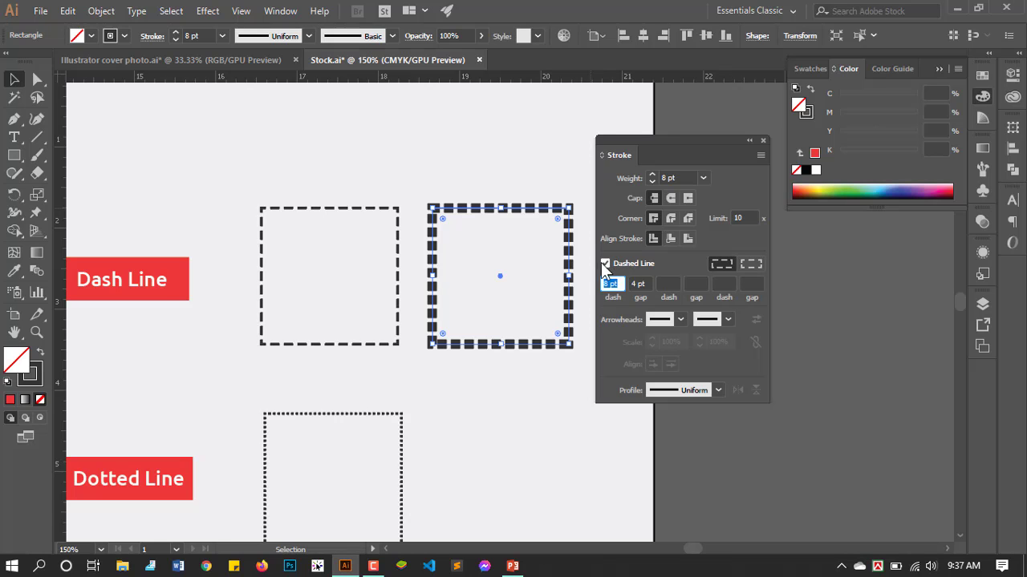
Step: Set the new square's dash pattern to a 15 pt dash, 4 pt gap, 15 pt dash and 4 pt gap
scroll(542, 240, up, 3)
scroll(455, 240, down, 1)
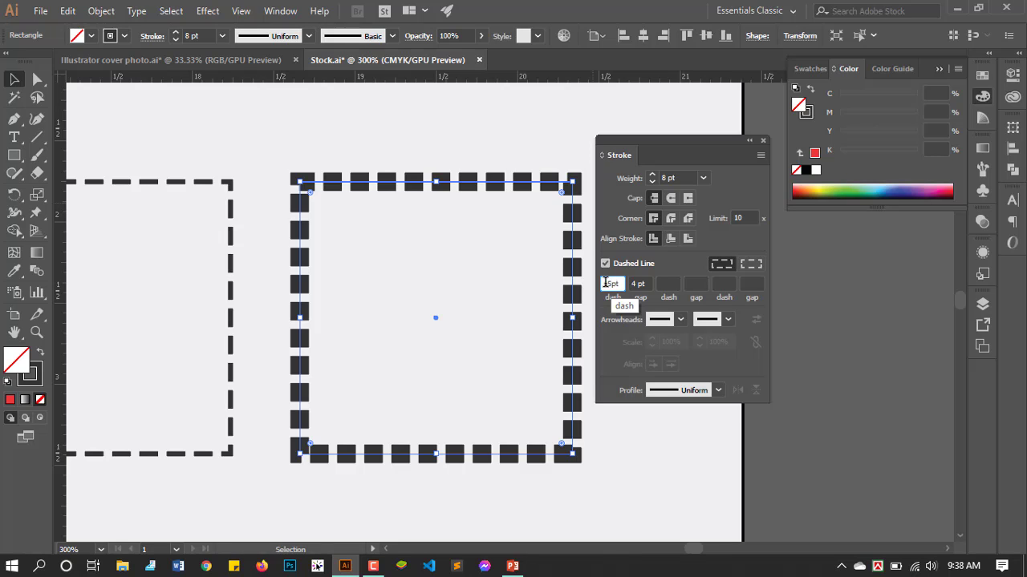
key(Tab)
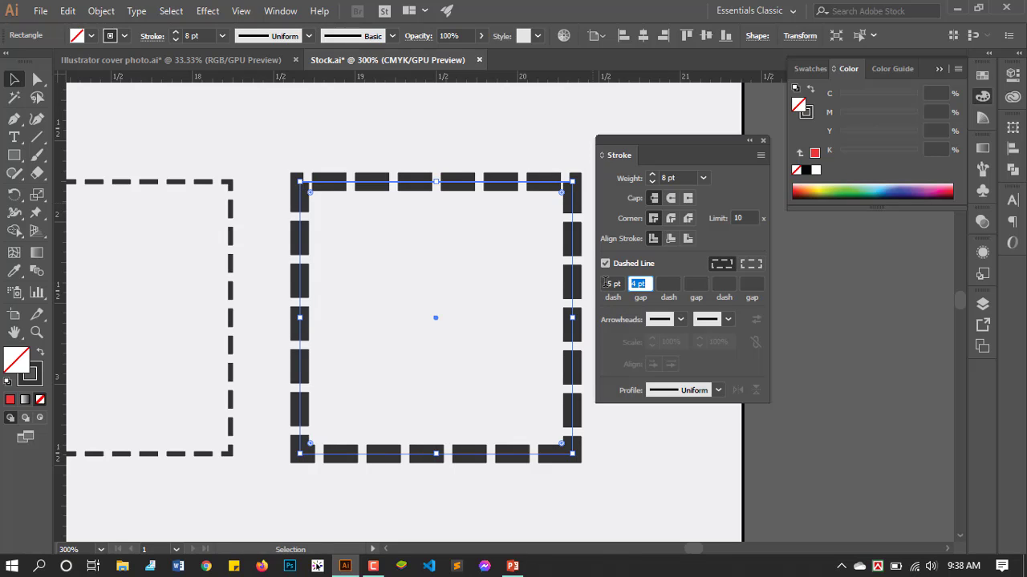
key(Tab)
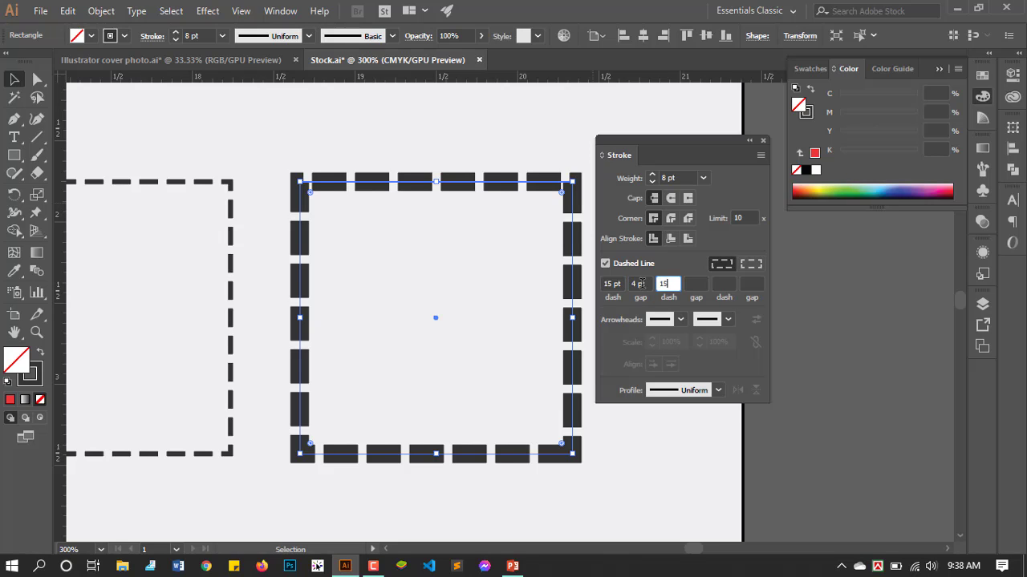
text(15)
key(Tab)
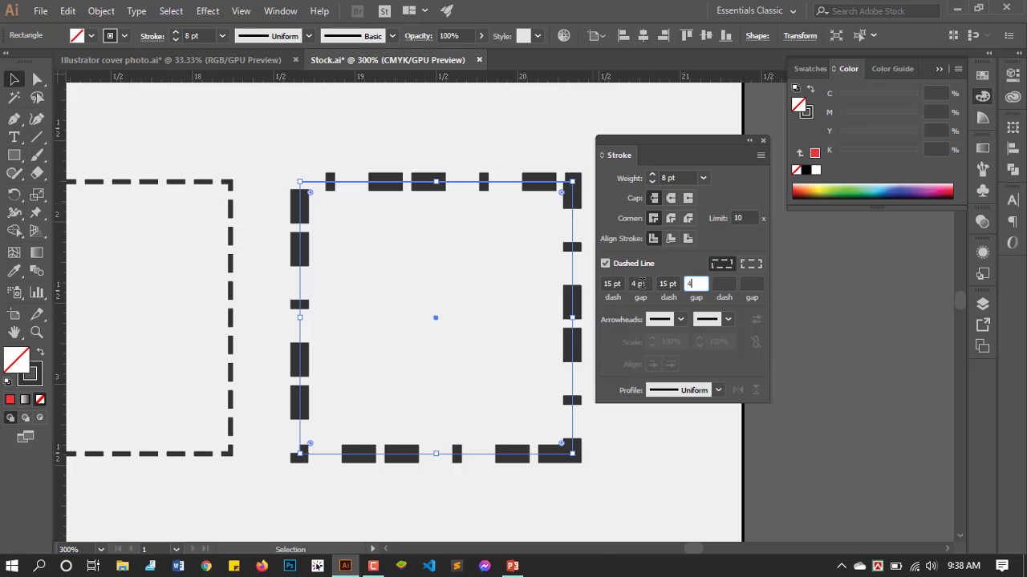
click(699, 362)
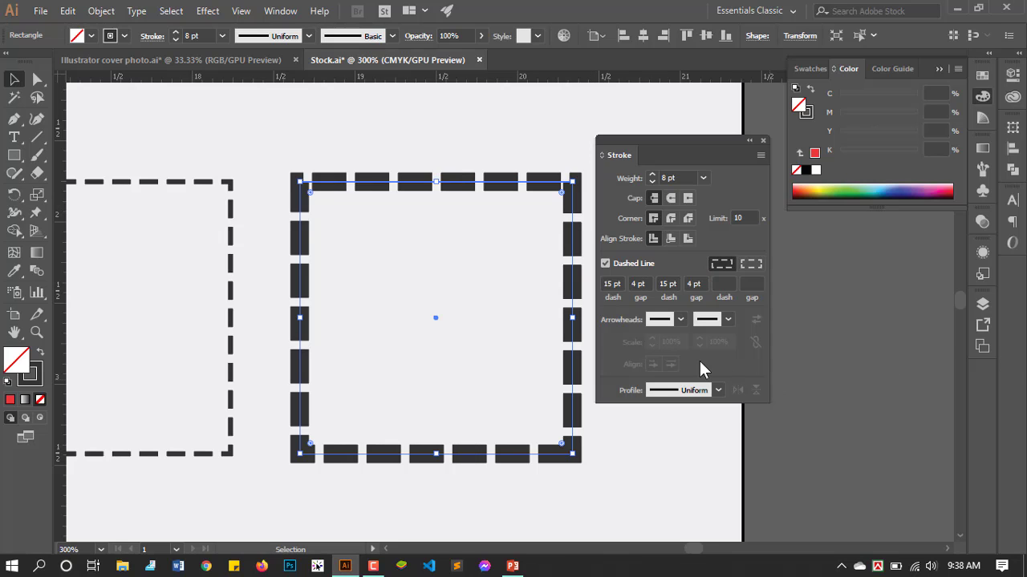
click(469, 152)
Step: Align the new square's dashes to its corners and path ends, with their lengths adjusted to fit
scroll(474, 142, down, 1)
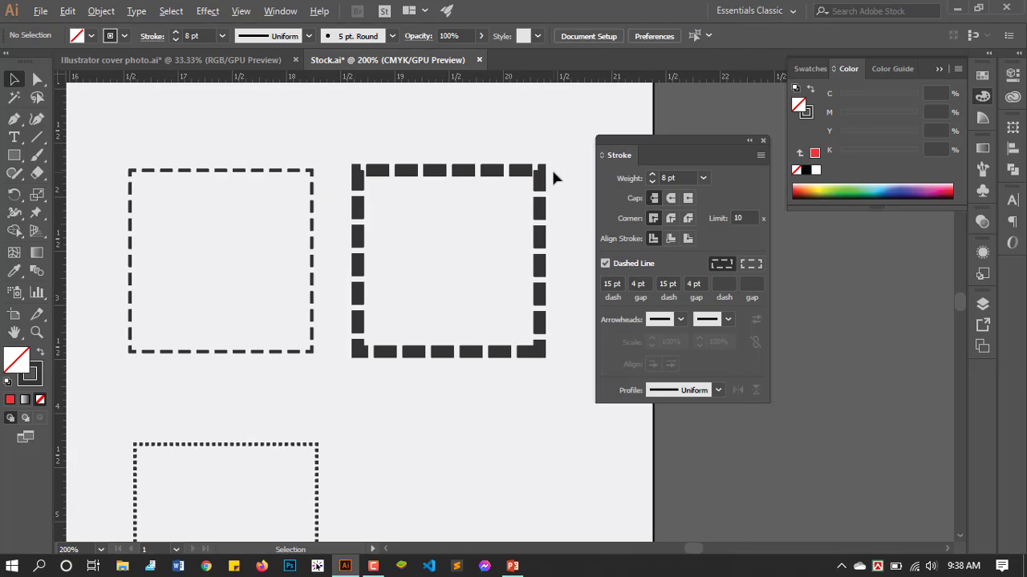
scroll(554, 171, up, 1)
scroll(567, 155, up, 1)
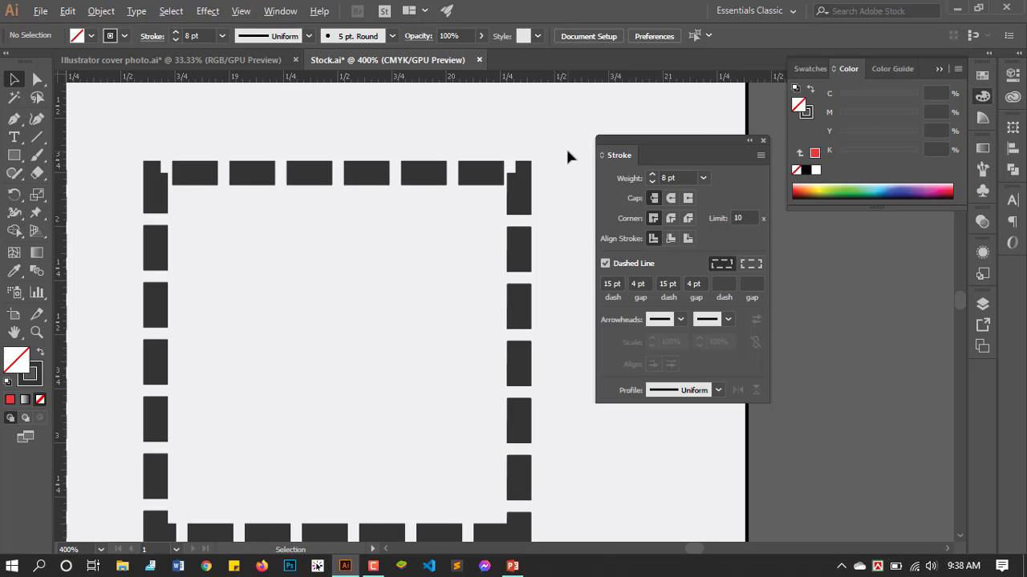
scroll(514, 177, up, 2)
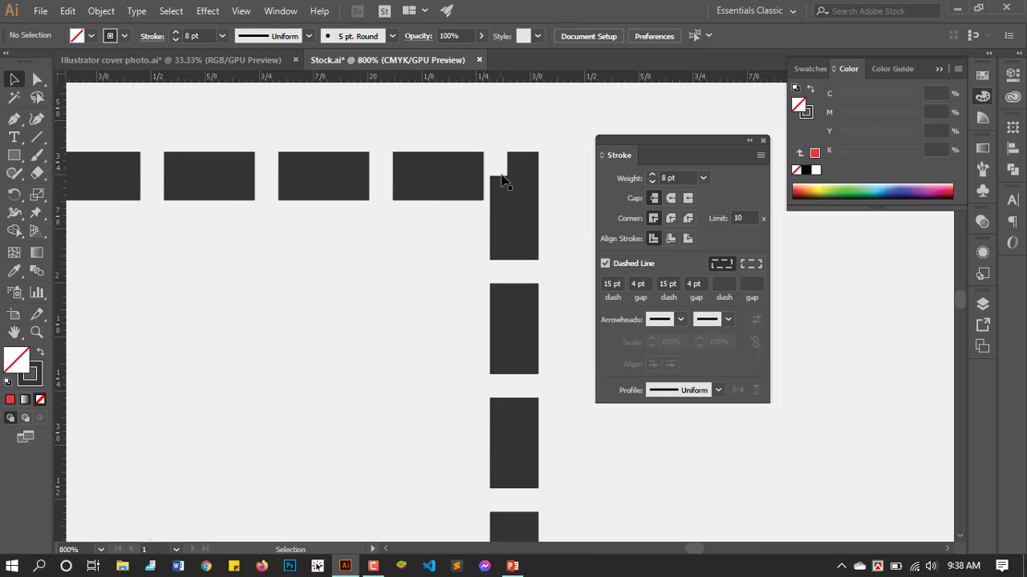
scroll(507, 169, down, 1)
drag(508, 141, 455, 233)
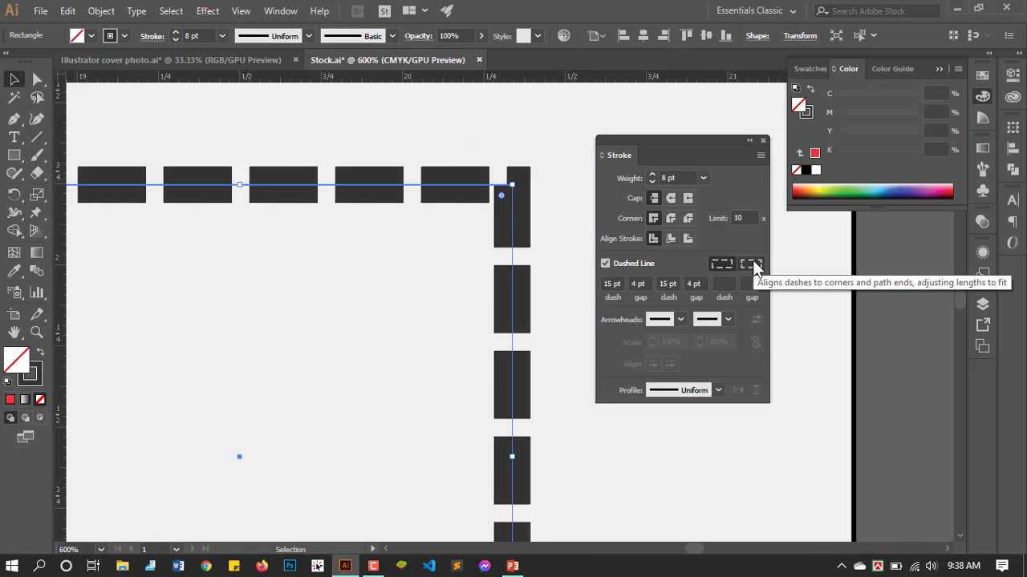
click(753, 264)
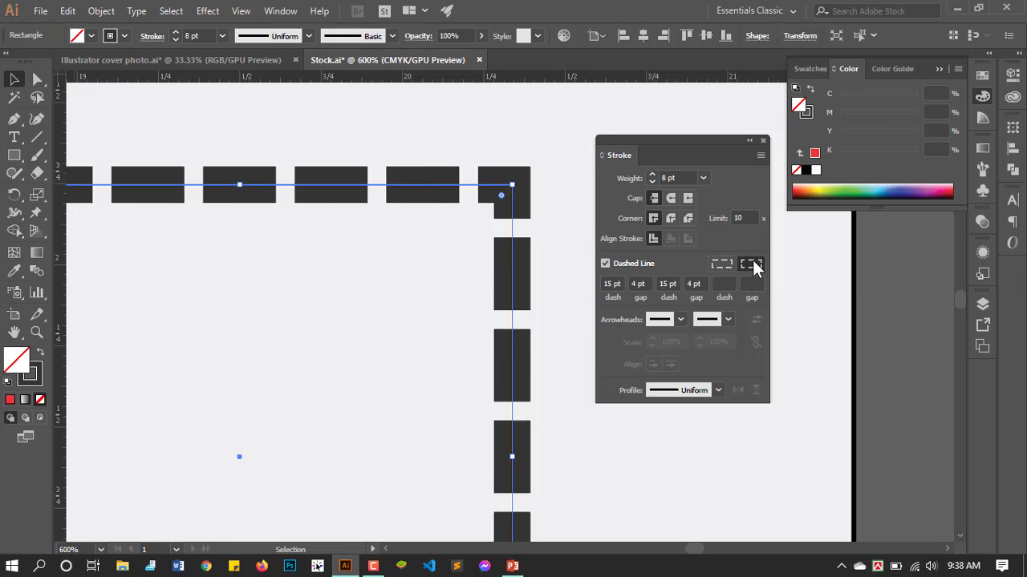
click(544, 254)
scroll(540, 214, down, 3)
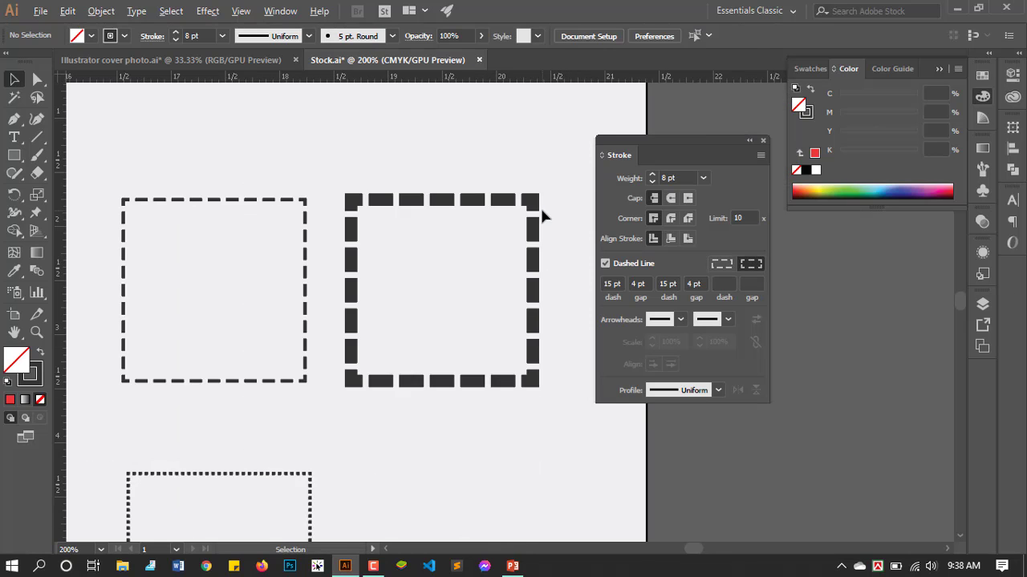
scroll(390, 220, up, 1)
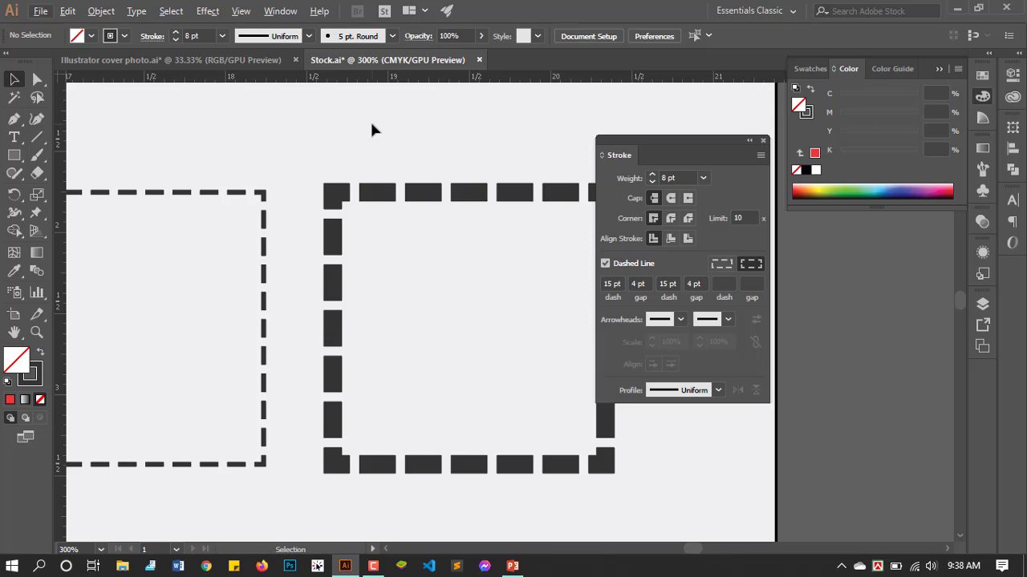
Step: Examine the Dotted Line square's stroke pattern and corners up close
drag(374, 128, 394, 285)
click(396, 287)
scroll(424, 341, down, 4)
scroll(424, 341, down, 1)
scroll(211, 325, up, 1)
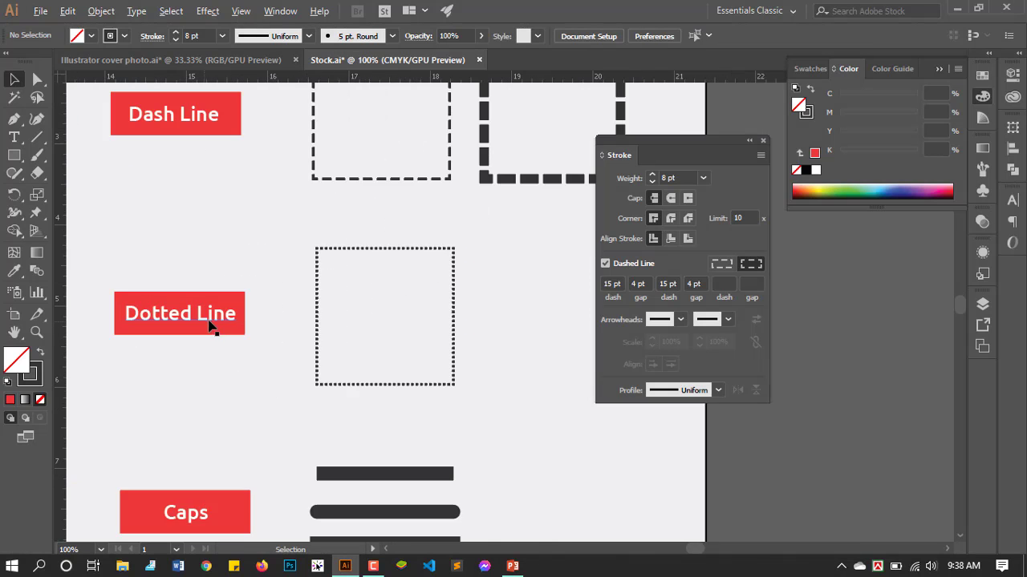
scroll(378, 288, up, 1)
scroll(390, 280, up, 1)
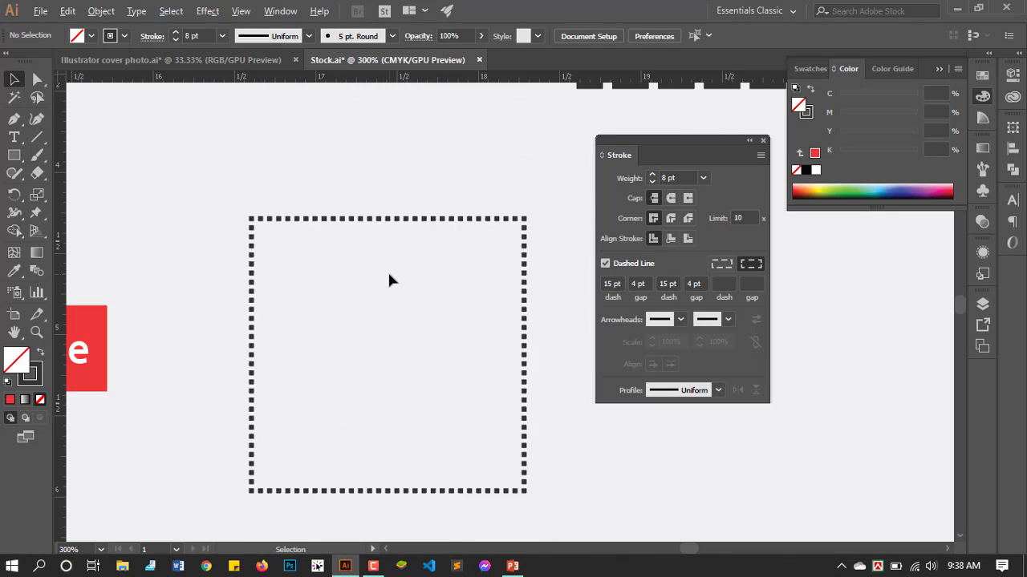
scroll(318, 294, down, 1)
scroll(439, 284, up, 1)
scroll(440, 284, up, 1)
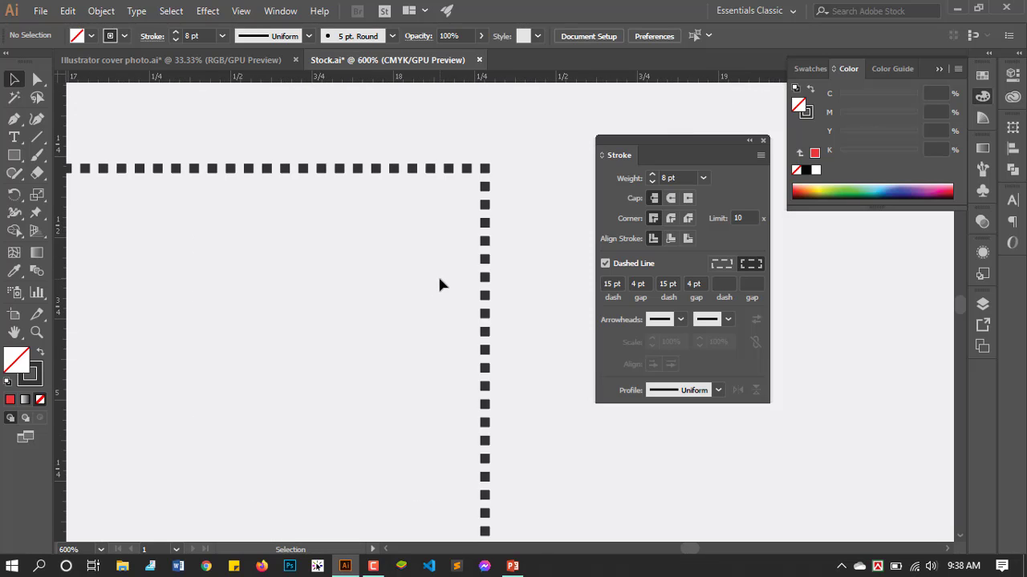
scroll(427, 281, down, 1)
scroll(406, 281, down, 1)
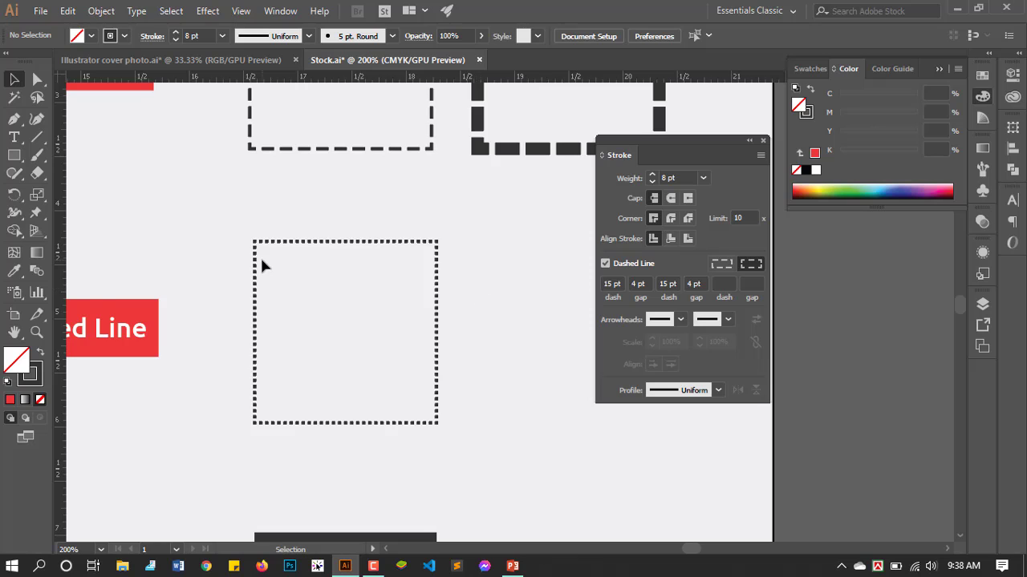
Step: Turn off Dashed Line and draw a square with a solid 8 pt stroke beside the Dotted Line sample, matching its size
scroll(262, 265, down, 1)
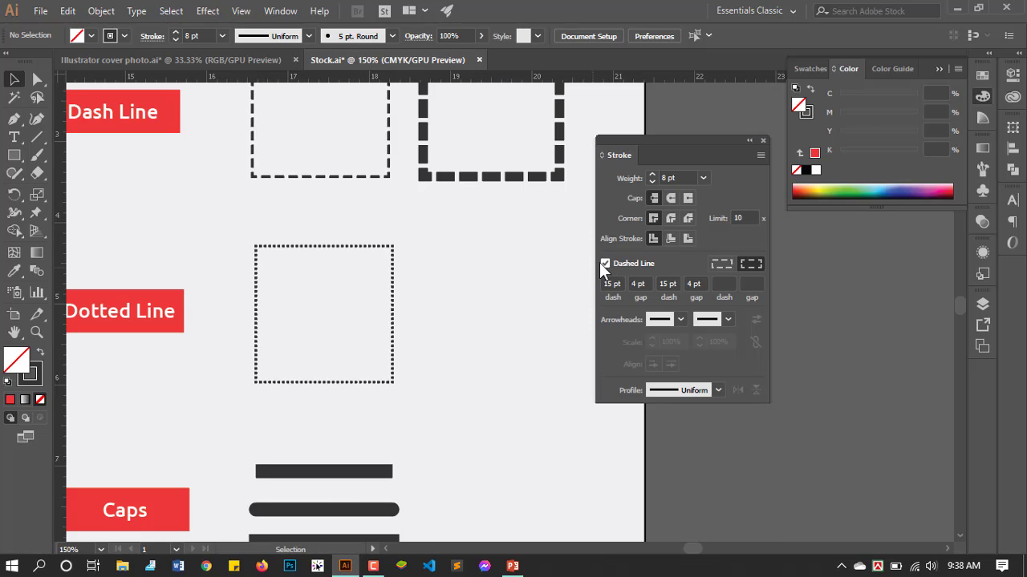
scroll(393, 301, up, 3)
scroll(355, 294, down, 1)
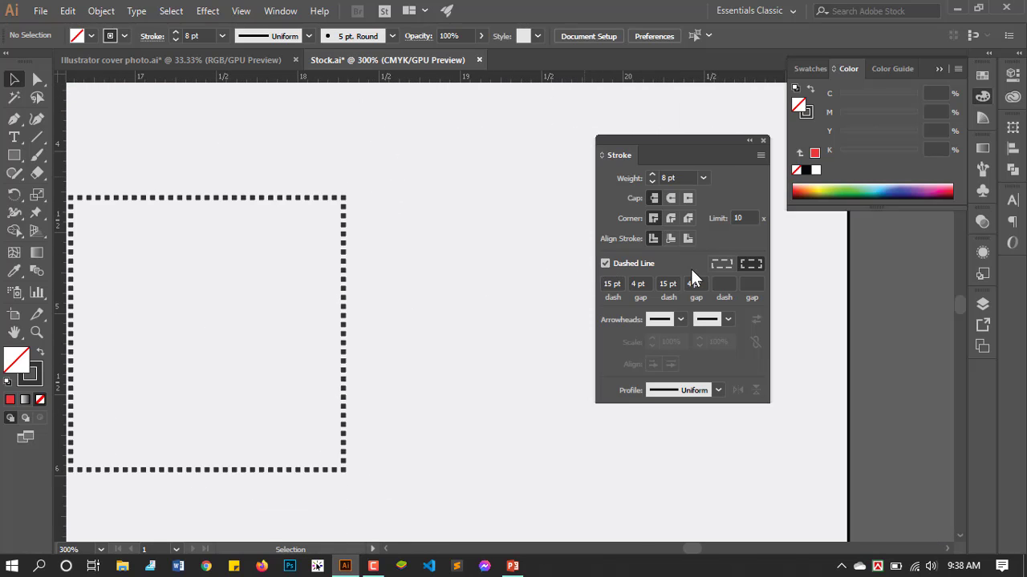
click(604, 264)
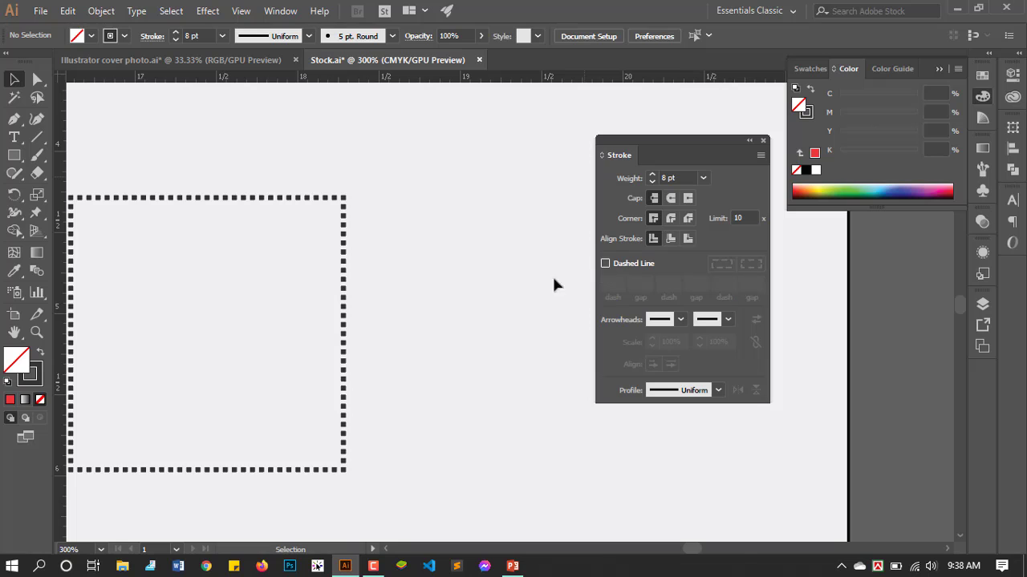
click(13, 155)
drag(393, 202, 569, 470)
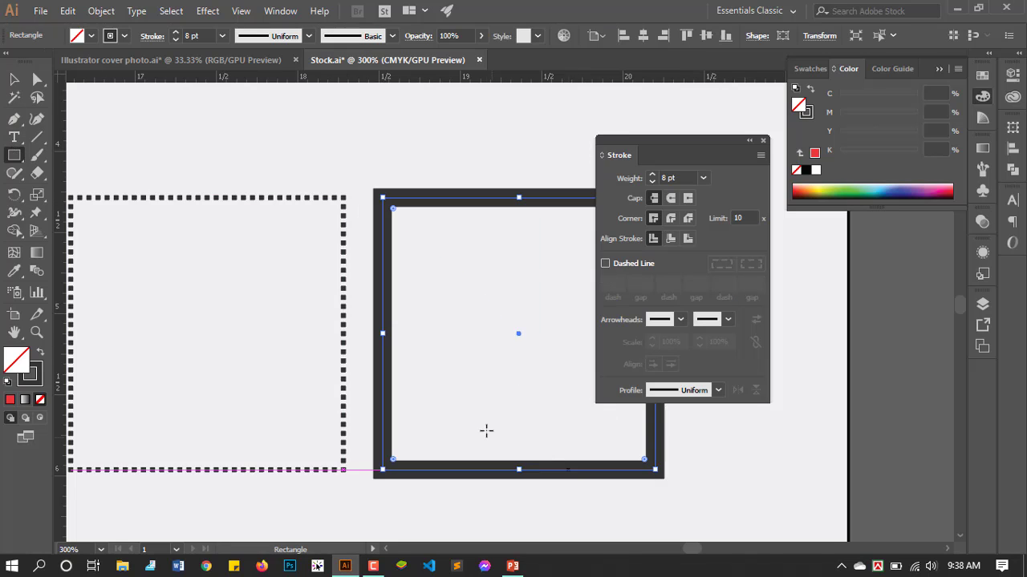
scroll(475, 352, down, 1)
scroll(591, 315, up, 1)
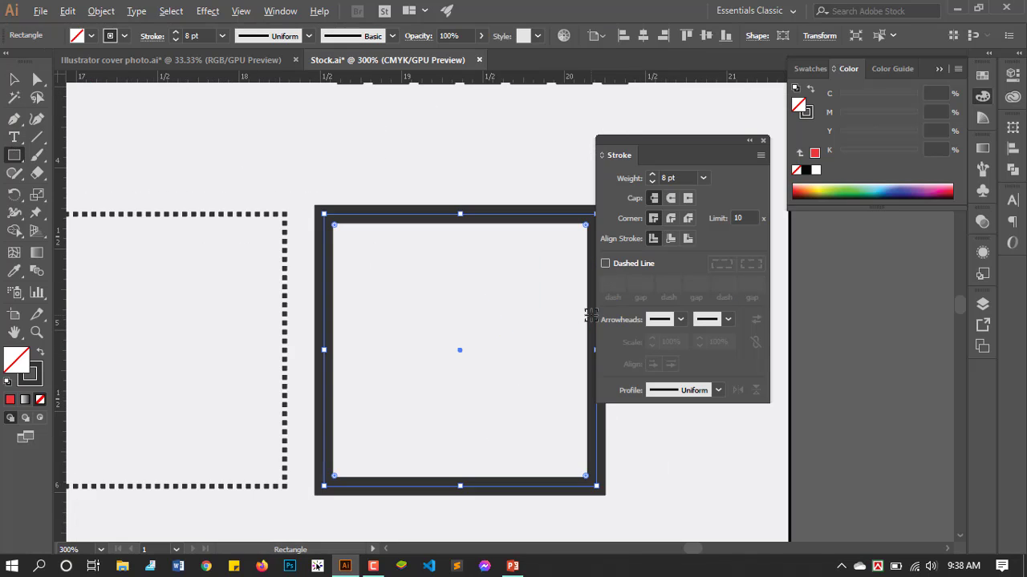
Step: Turn on Dashed Line for the square beside the Dotted Line sample and compare its stroke with that sample up close
click(606, 264)
scroll(357, 279, down, 1)
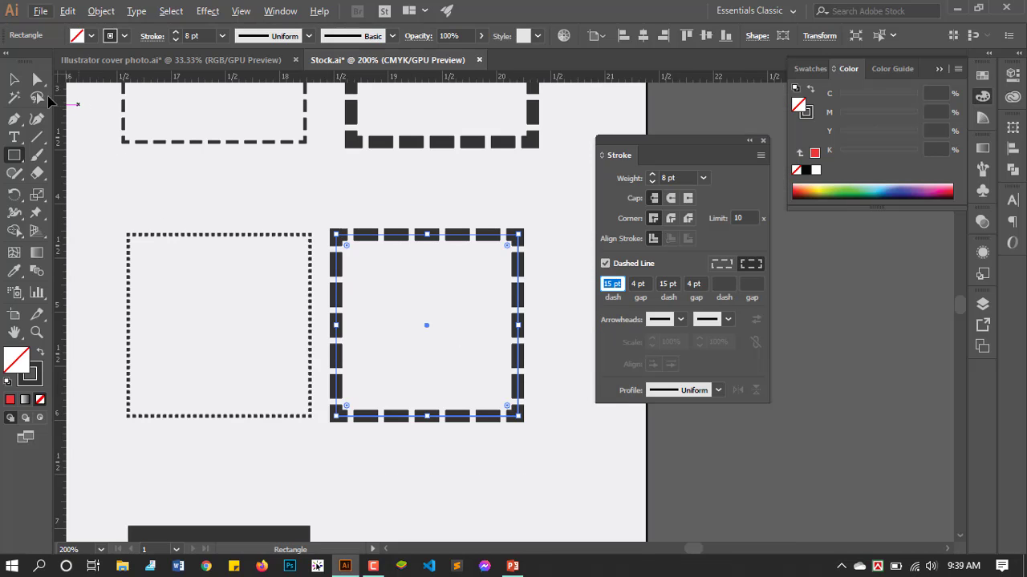
click(14, 79)
click(403, 314)
scroll(403, 314, up, 1)
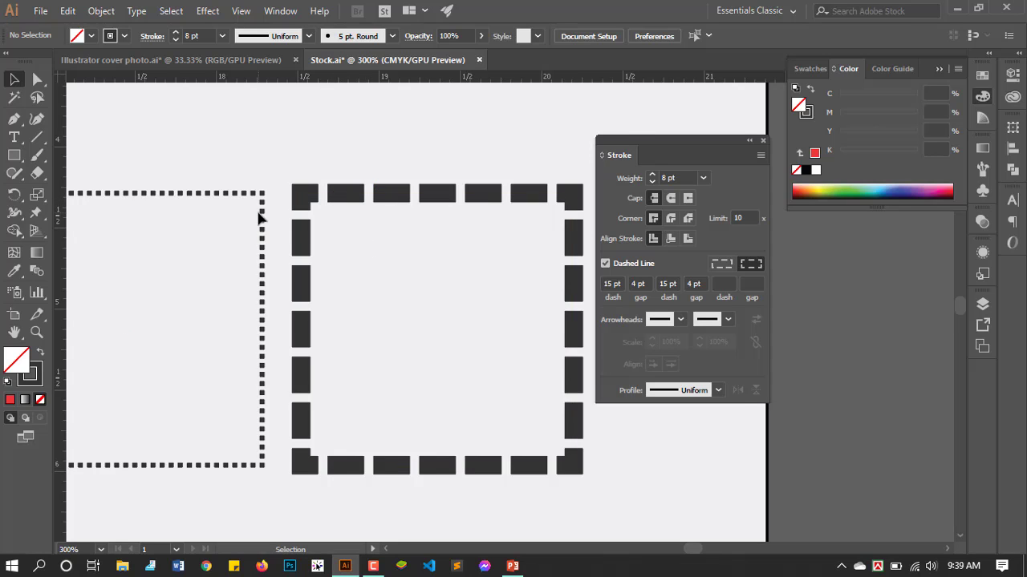
scroll(261, 215, up, 4)
scroll(279, 228, down, 4)
scroll(281, 232, down, 1)
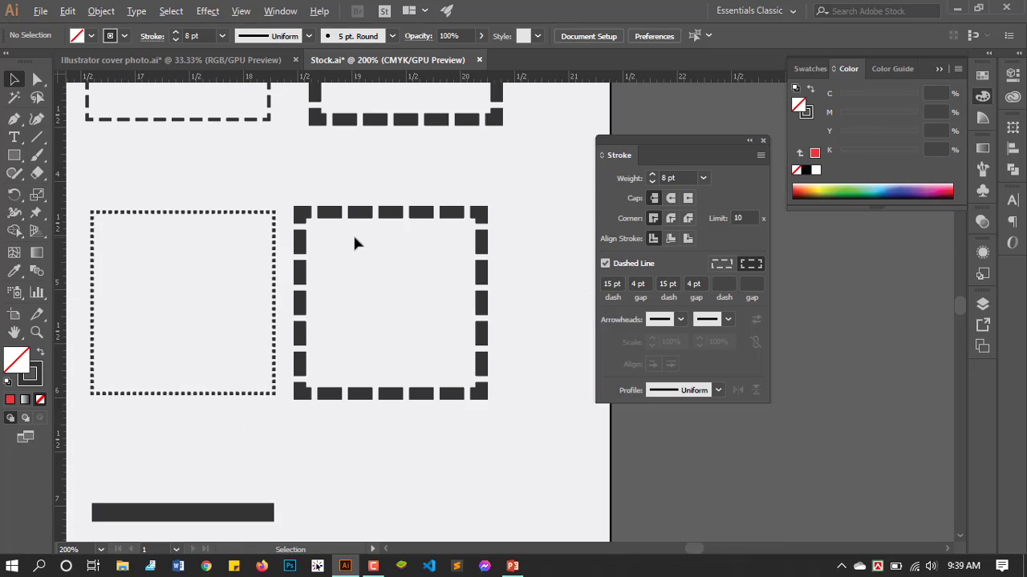
Step: Reduce the stroke weight of the square beside the Dotted Line sample to 5 pt
drag(358, 165, 385, 255)
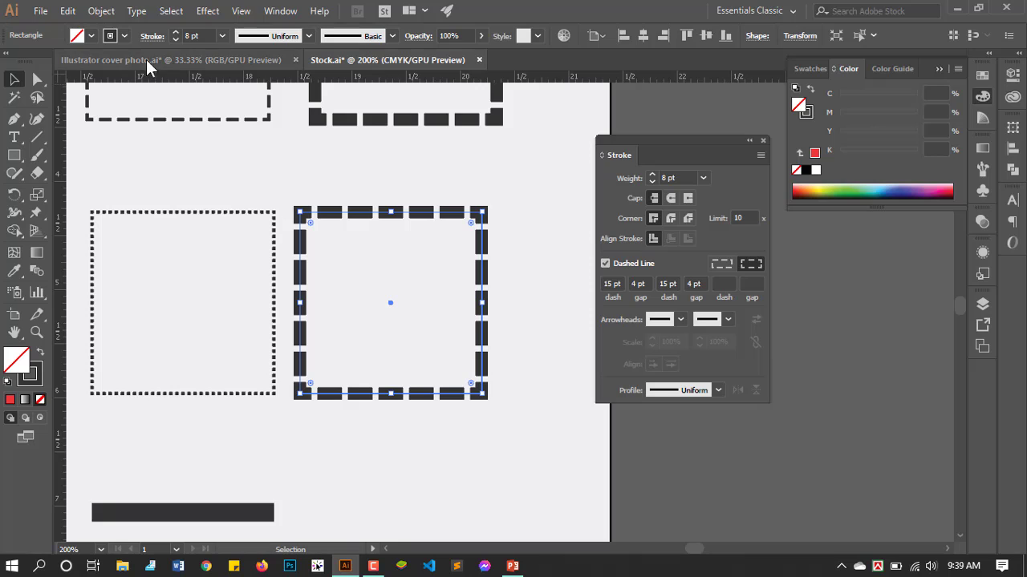
click(177, 39)
click(176, 39)
click(176, 39)
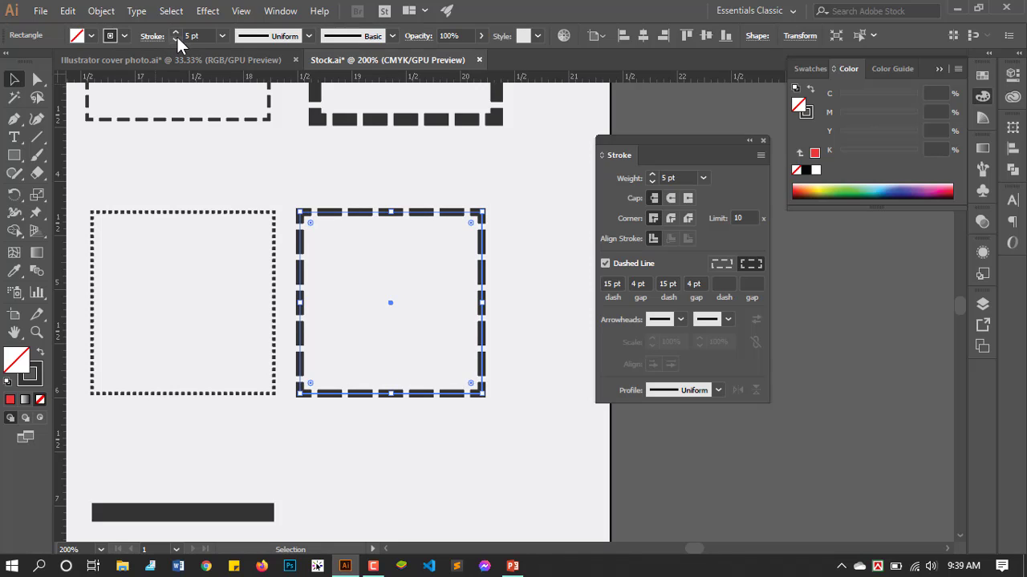
scroll(421, 260, up, 1)
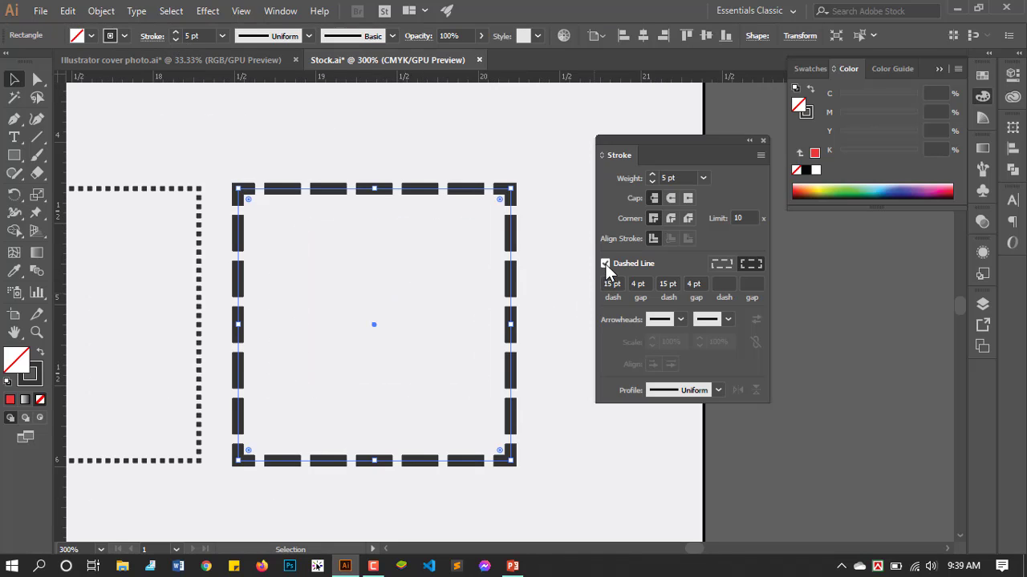
Step: Set all three dashes of the square's dash pattern to 5 pt, keeping the 4 pt gaps, and inspect the corner
click(612, 284)
text(5)
key(Tab)
key(Tab)
text(5)
key(Tab)
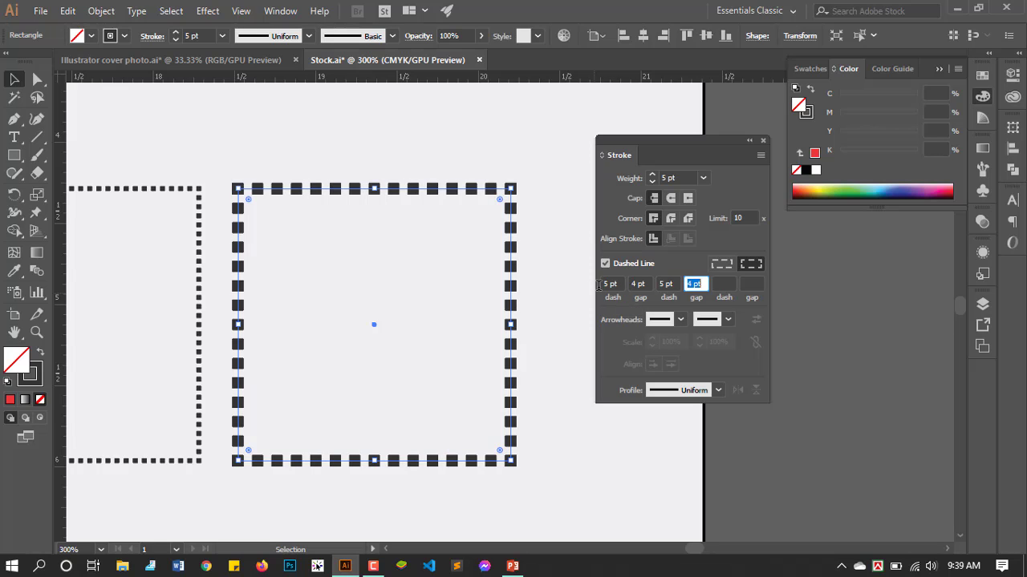
key(Tab)
text(5)
click(526, 207)
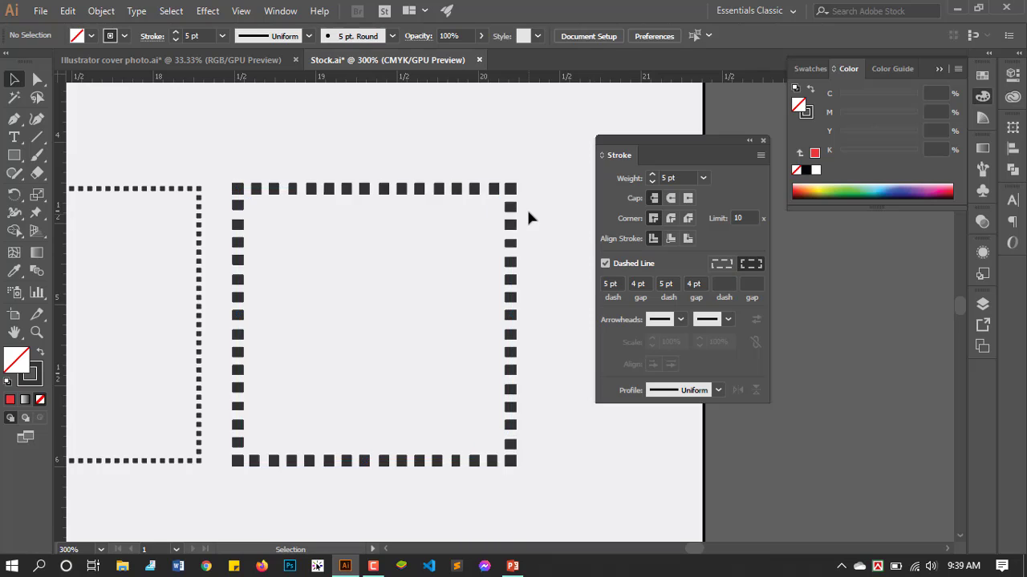
scroll(526, 207, up, 3)
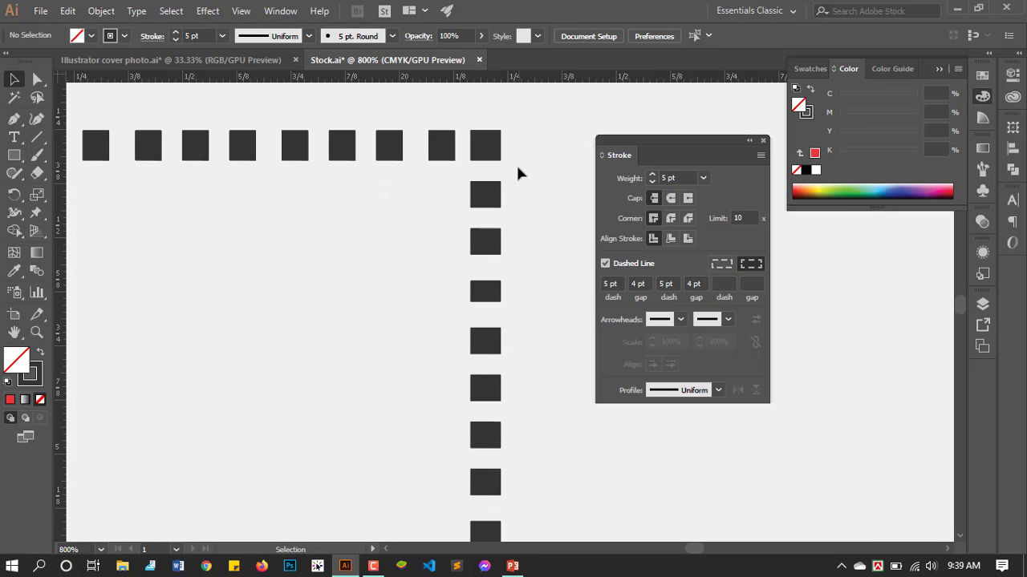
click(471, 205)
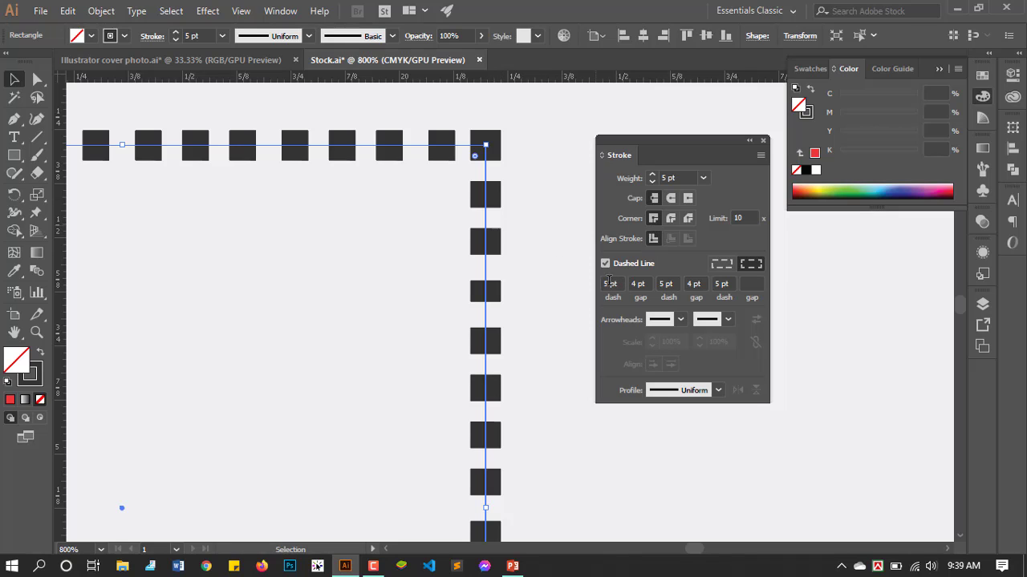
click(669, 178)
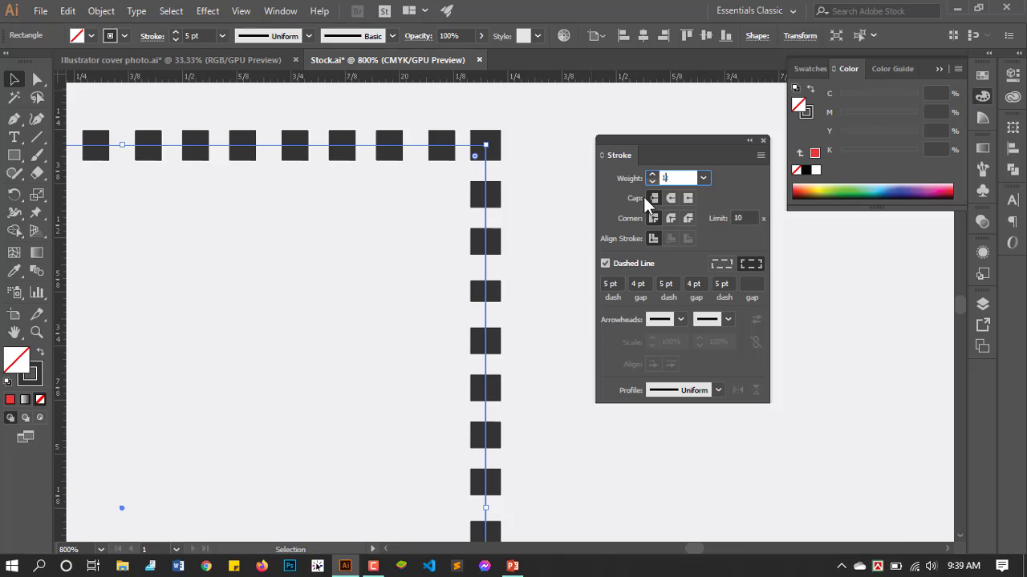
click(580, 194)
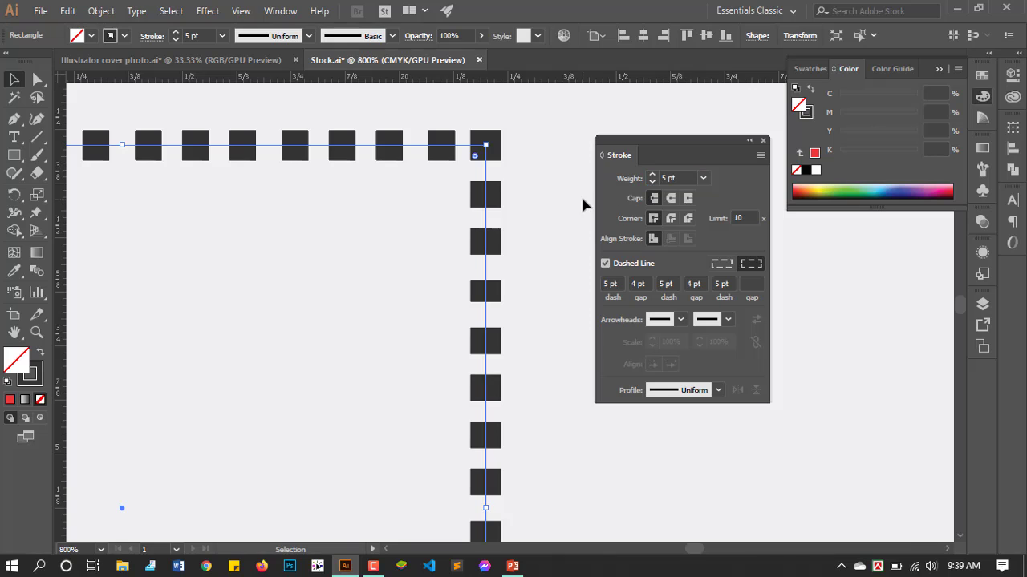
Step: Reduce the square's stroke weight to 1 pt and check its corner up close
click(489, 200)
click(175, 41)
click(175, 40)
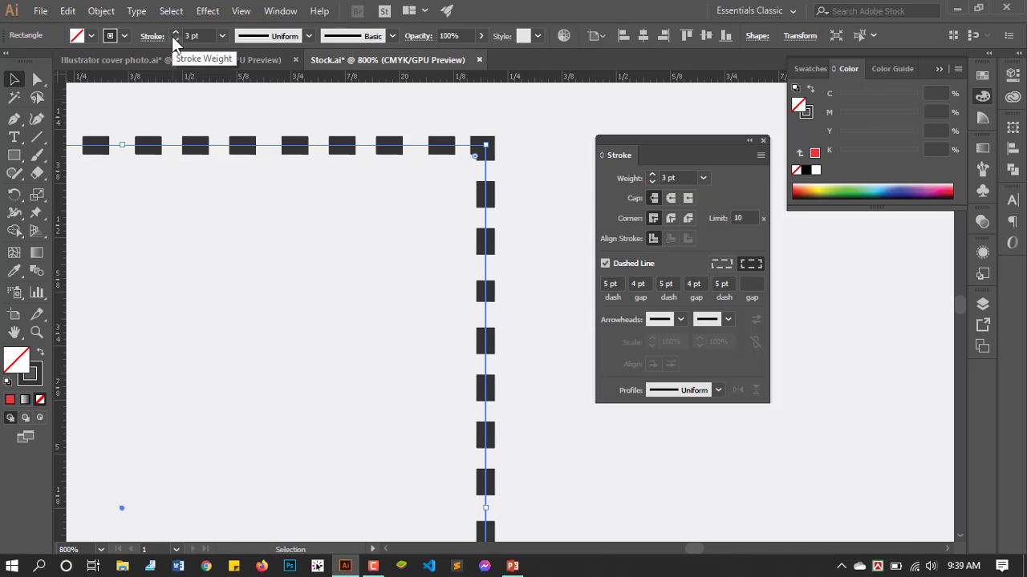
click(175, 40)
click(174, 40)
click(499, 169)
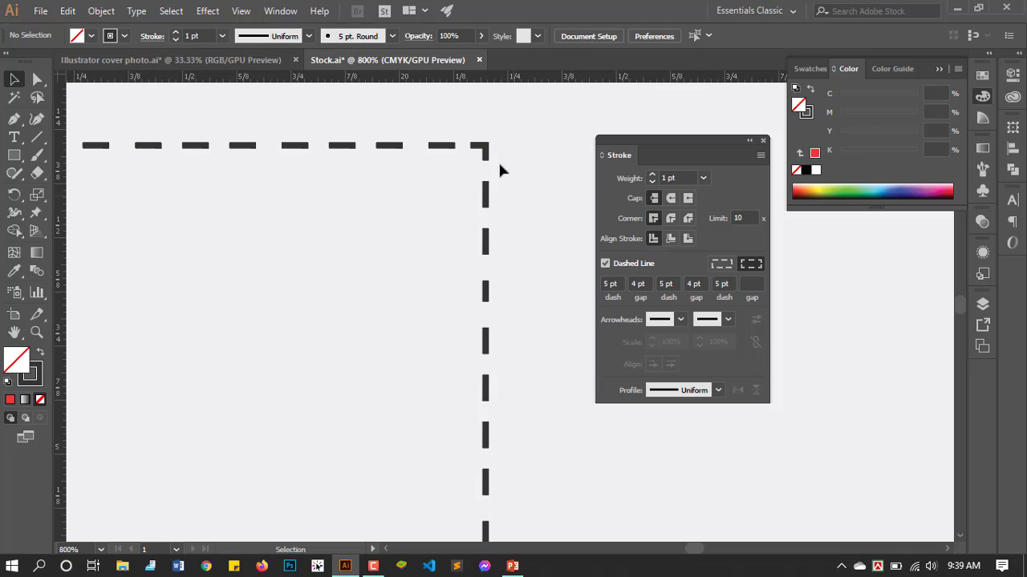
scroll(483, 216, down, 4)
scroll(483, 216, up, 4)
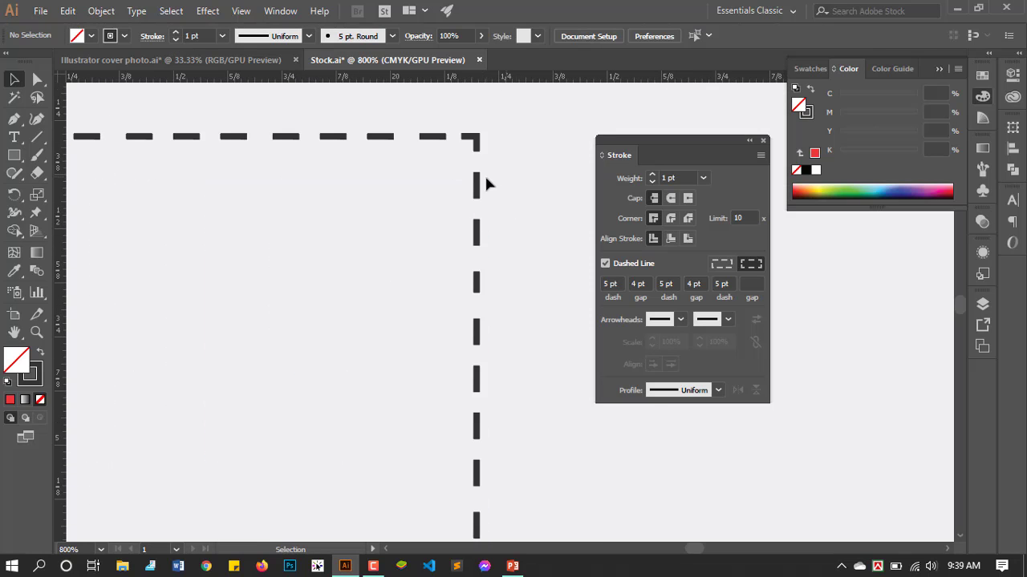
Step: Set the second and third dashes of the square's dash pattern to 1 pt
scroll(522, 192, down, 1)
drag(520, 168, 400, 252)
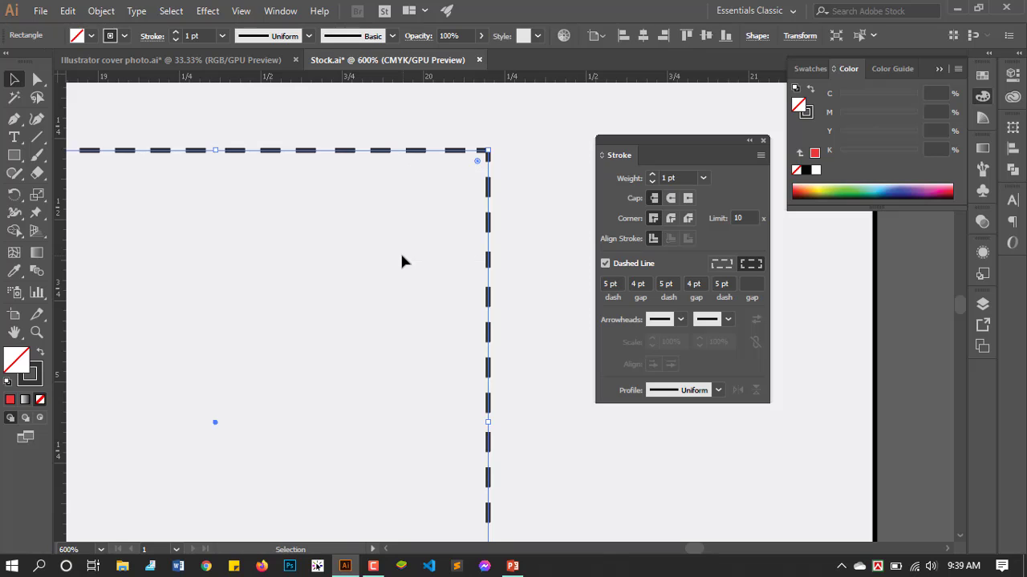
click(610, 284)
text(1)
click(665, 284)
text(1)
key(Tab)
key(Tab)
text(1)
click(554, 295)
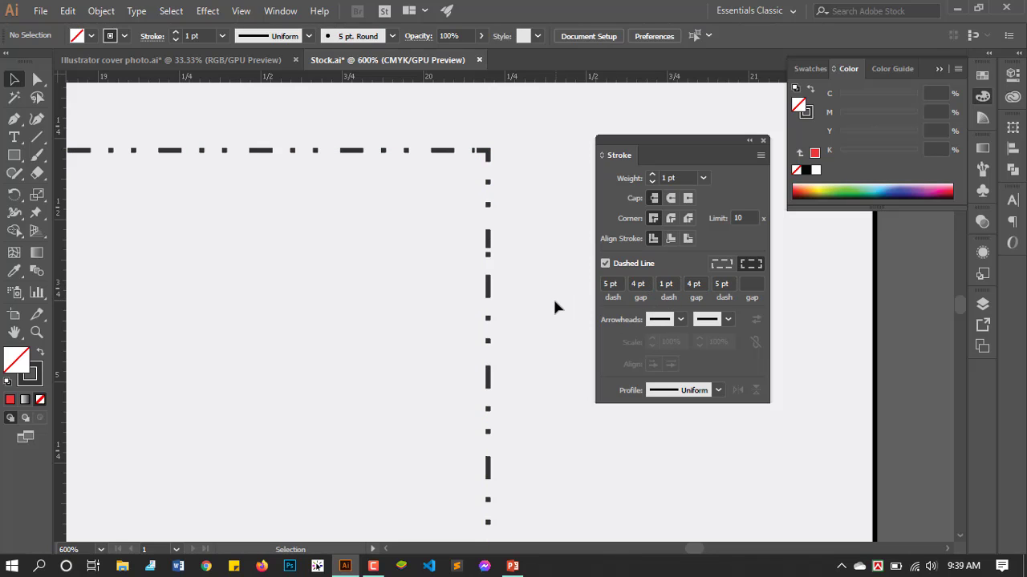
Step: Set the first dash of the square's dash pattern to 1 pt
drag(384, 318, 386, 317)
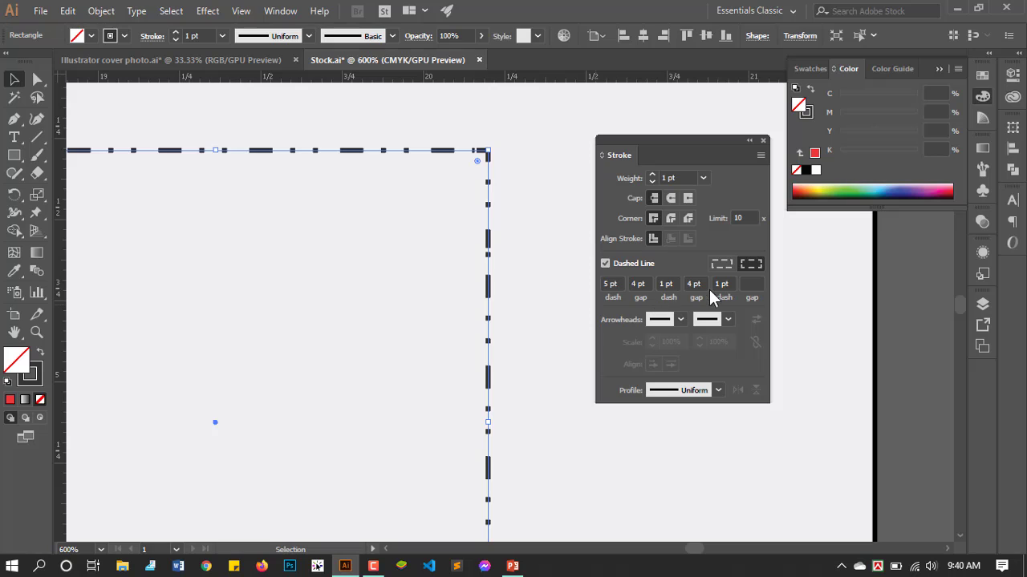
click(624, 284)
click(536, 310)
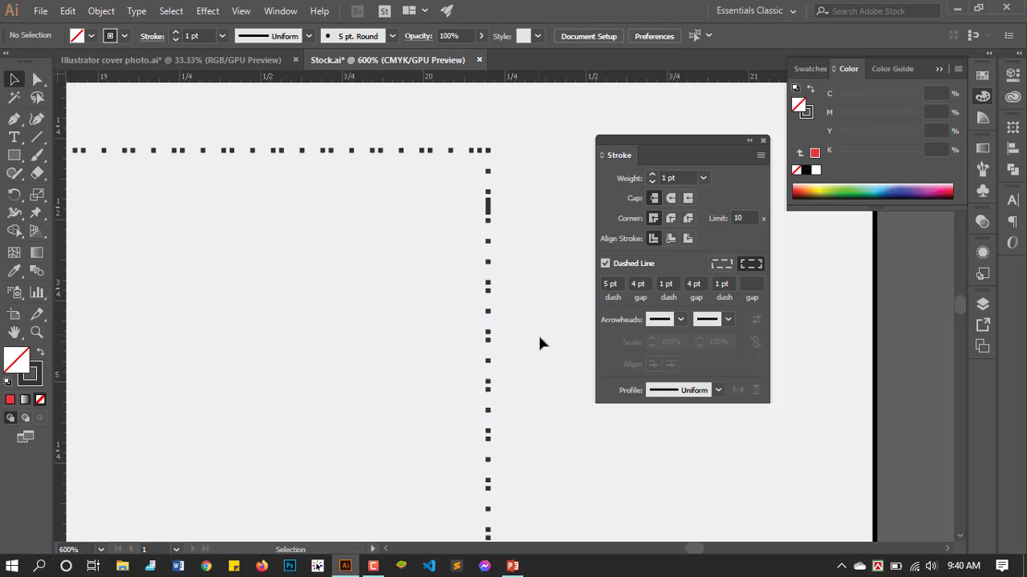
Step: Clear the second and third dash and gap values, leaving only the first pair in the square's dash pattern
double_click(615, 284)
key(Left)
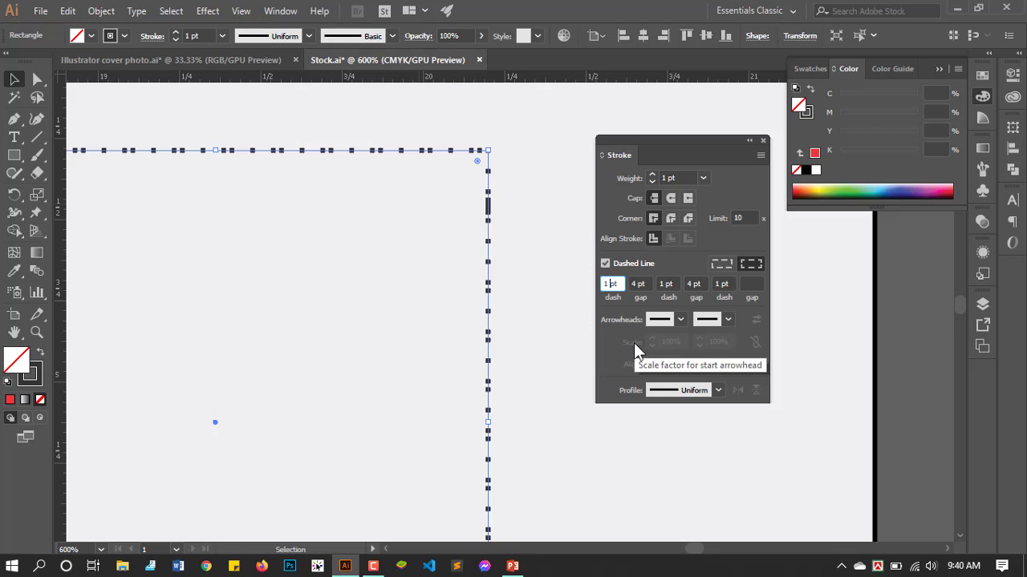
key(Tab)
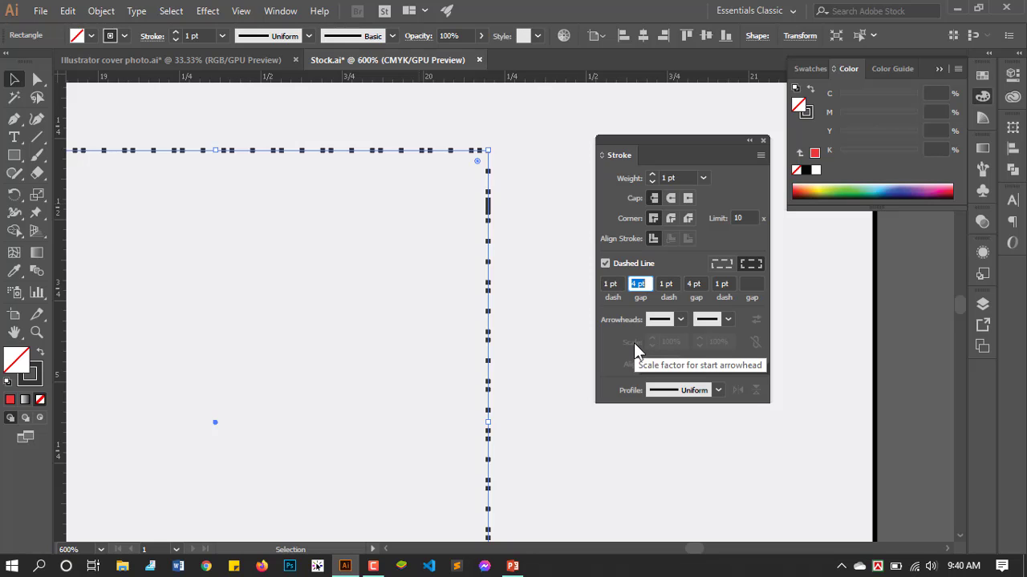
key(Tab)
key(BackSpace)
key(Tab)
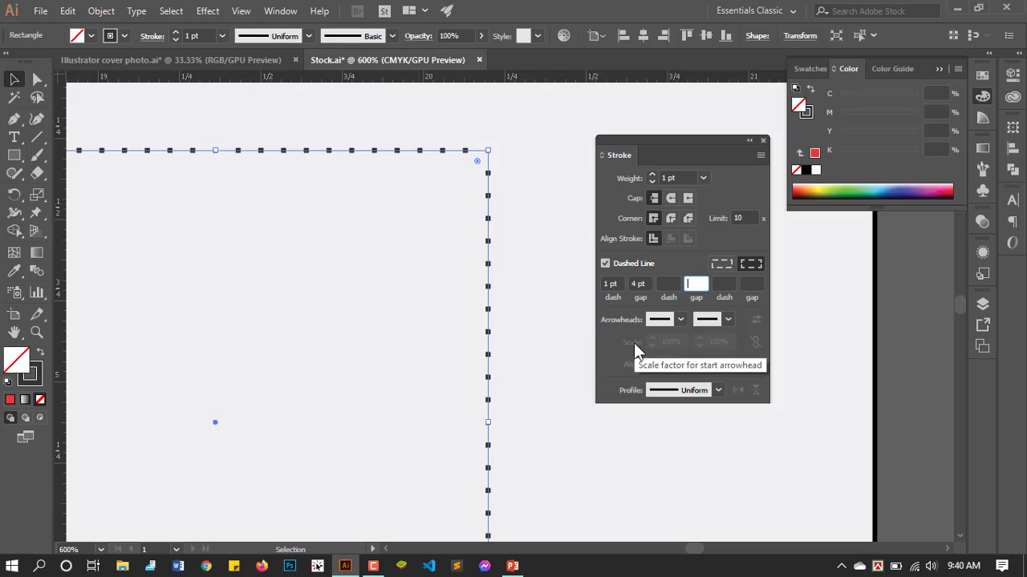
key(Tab)
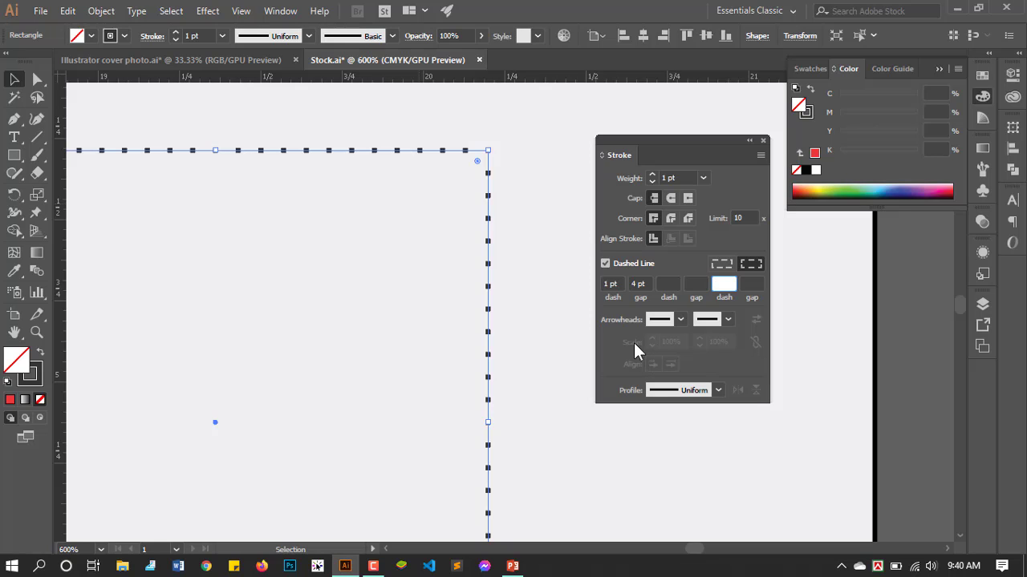
Step: Set the gap of the square's dash pattern to 1 pt to match the dash length
click(641, 285)
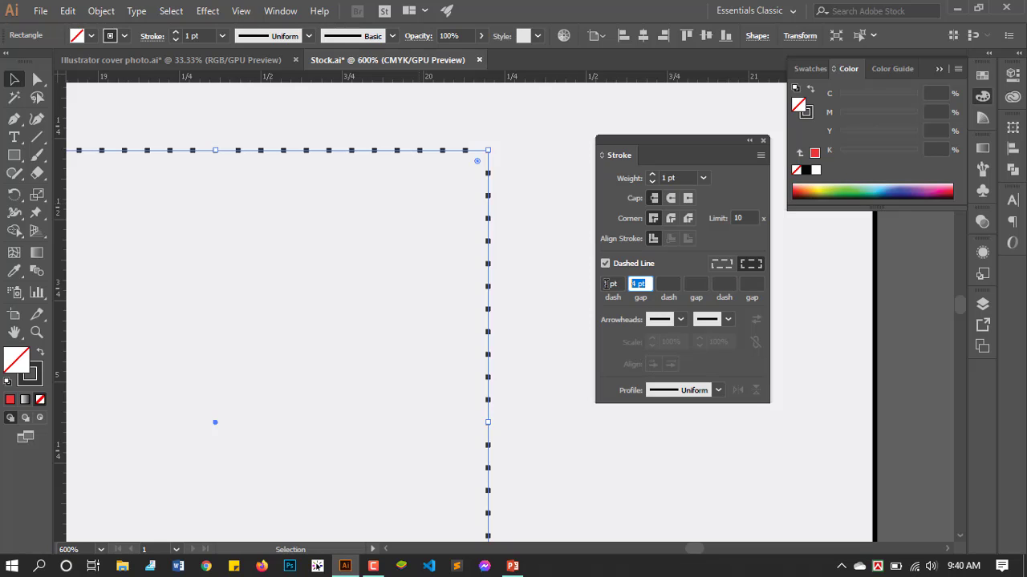
text(1)
key(Tab)
click(517, 283)
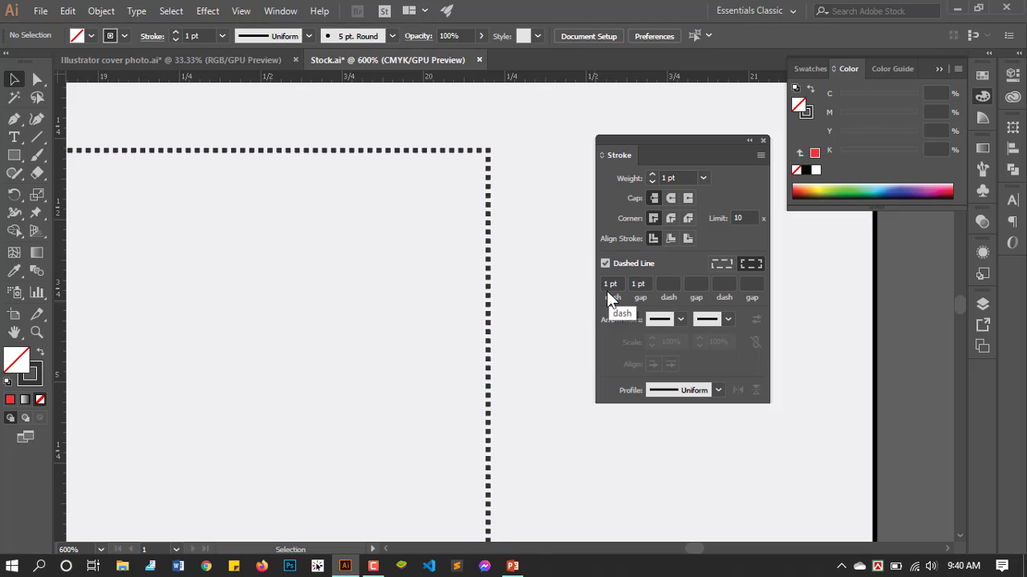
Step: Examine the new square's dotted stroke up close and compare it with the Dotted Line sample and the other examples
scroll(468, 262, down, 2)
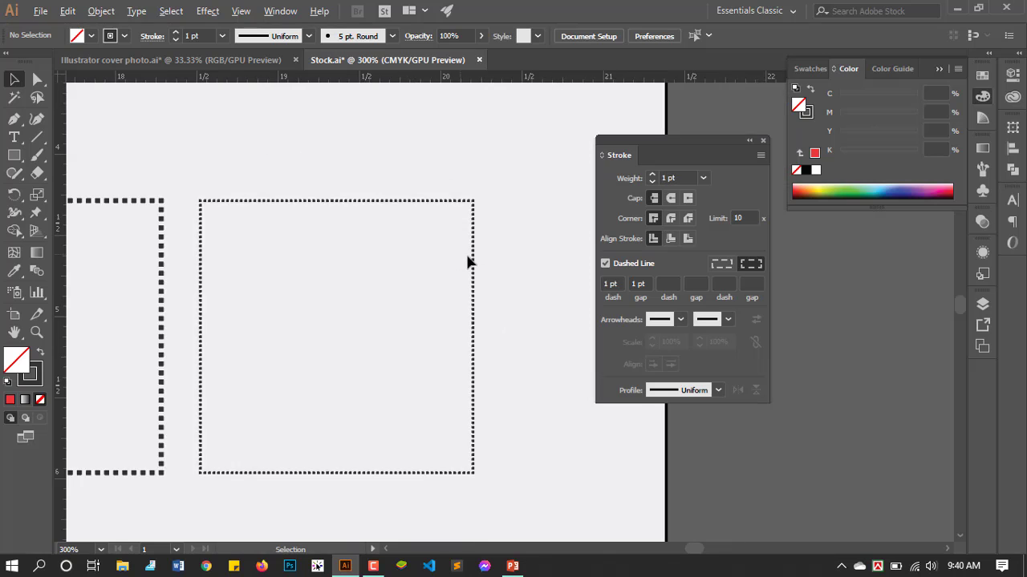
scroll(468, 261, up, 3)
scroll(500, 215, down, 3)
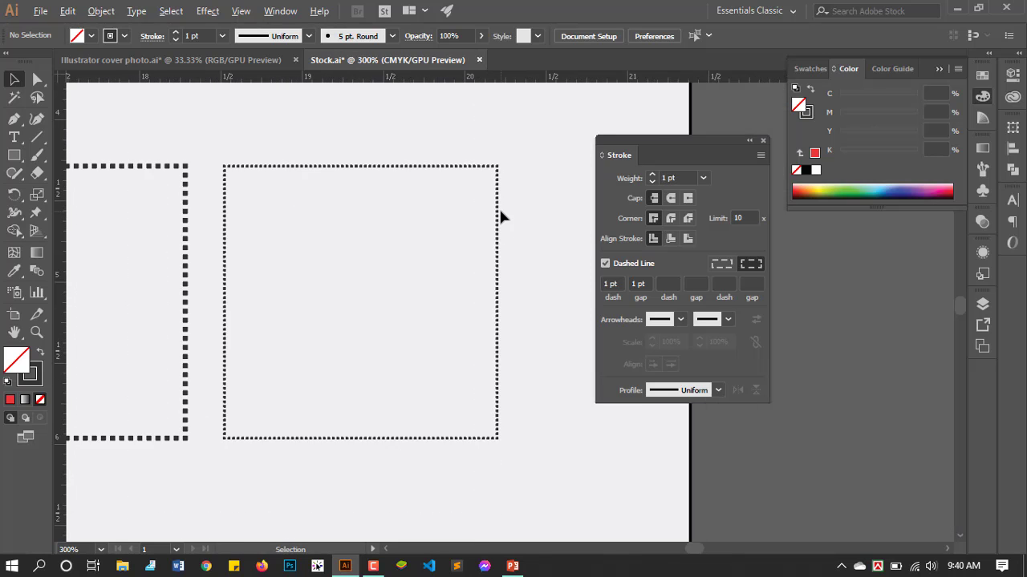
scroll(499, 215, down, 1)
scroll(384, 165, up, 2)
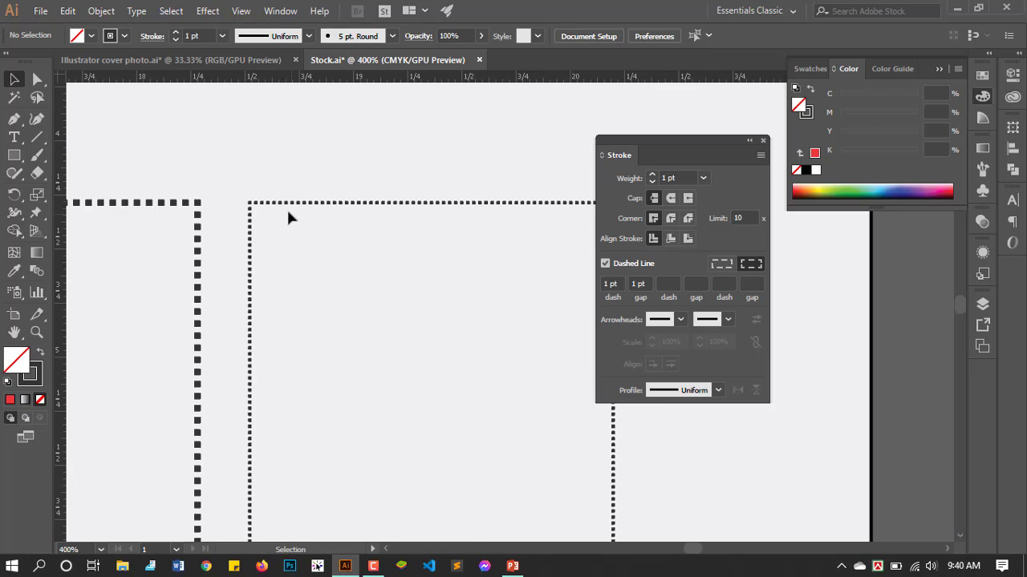
scroll(466, 289, down, 3)
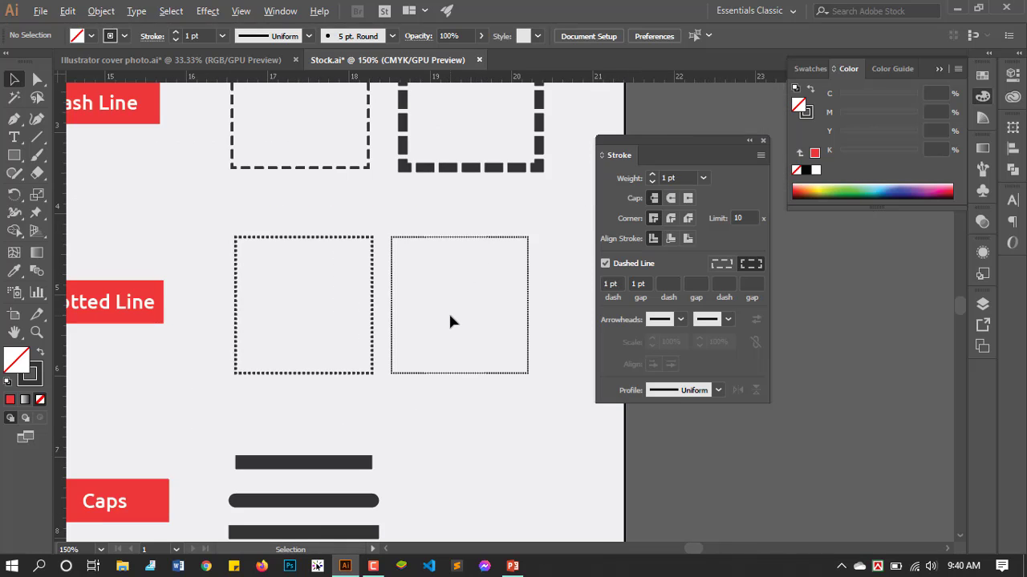
key(alt)
scroll(450, 297, up, 3)
scroll(440, 300, down, 5)
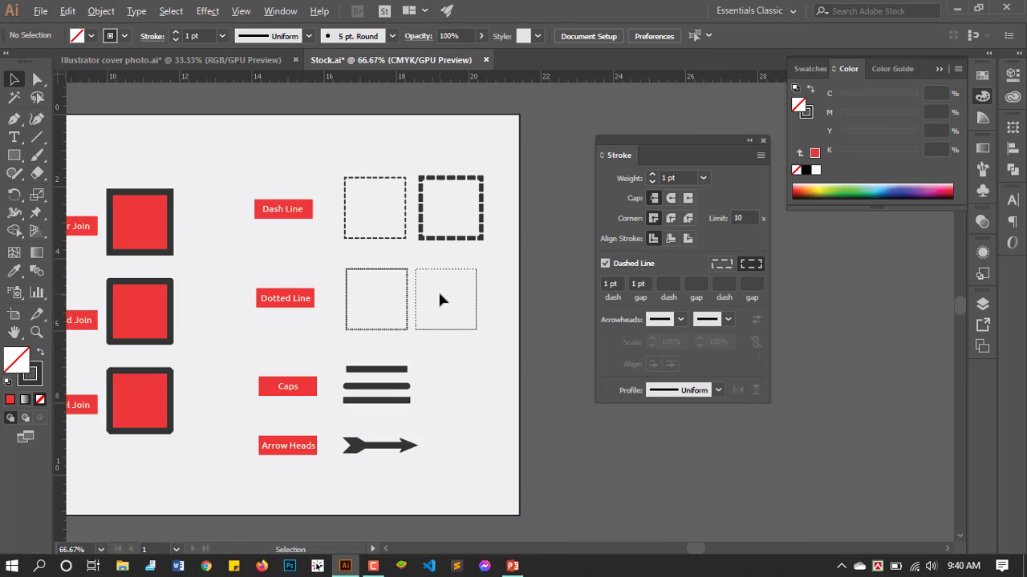
Step: Draw a horizontal line about 1 inch long beside the three thick lines of the Caps sample
scroll(440, 297, down, 4)
scroll(362, 344, up, 2)
scroll(454, 232, up, 1)
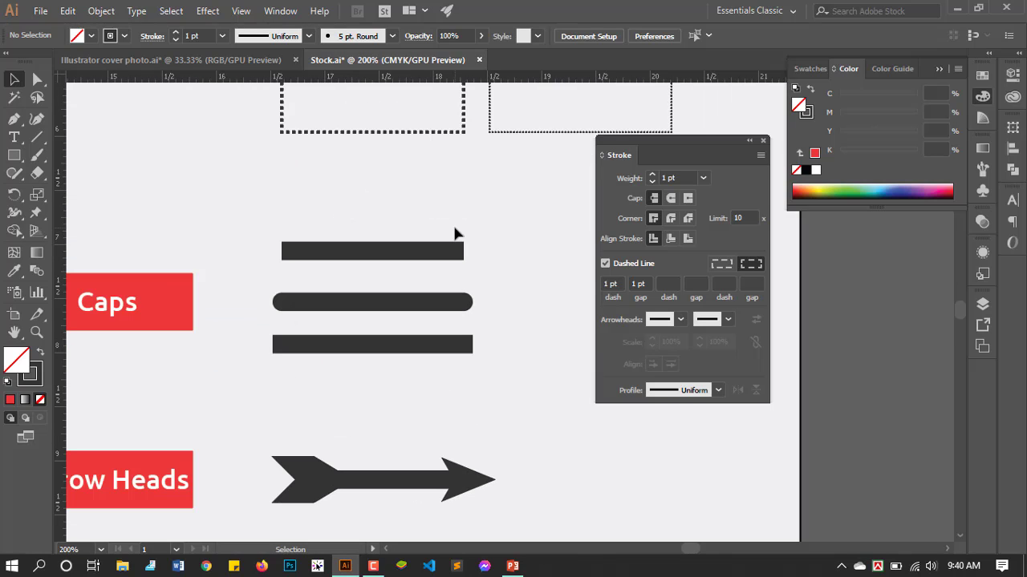
scroll(438, 232, down, 1)
scroll(488, 251, up, 1)
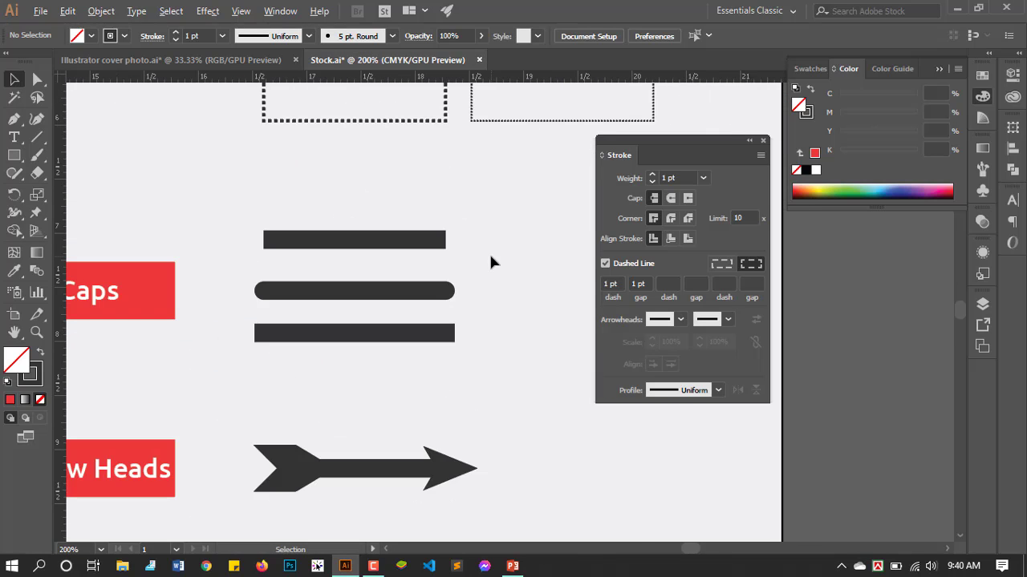
scroll(246, 268, down, 1)
scroll(429, 267, up, 1)
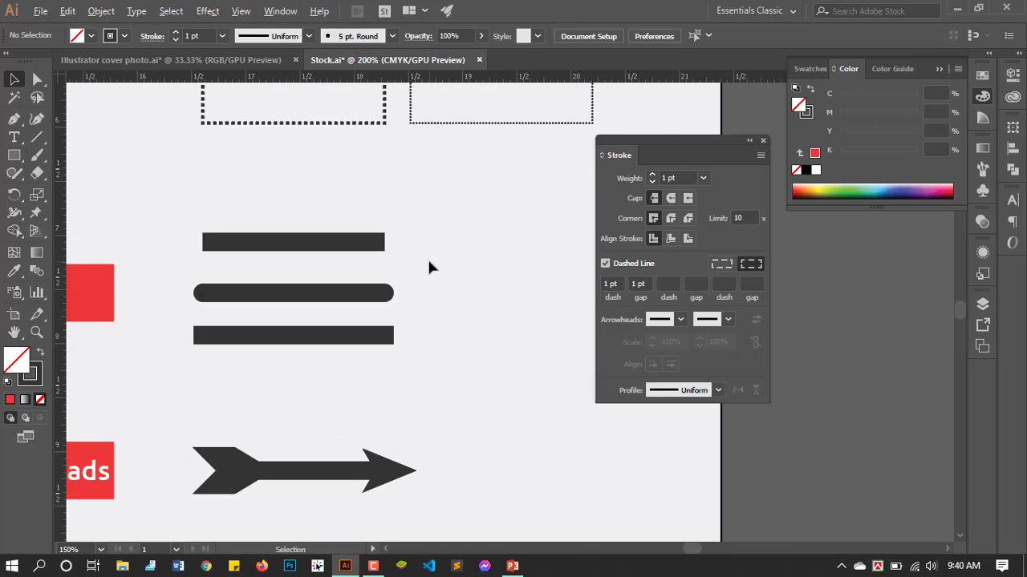
click(36, 137)
drag(430, 273, 542, 272)
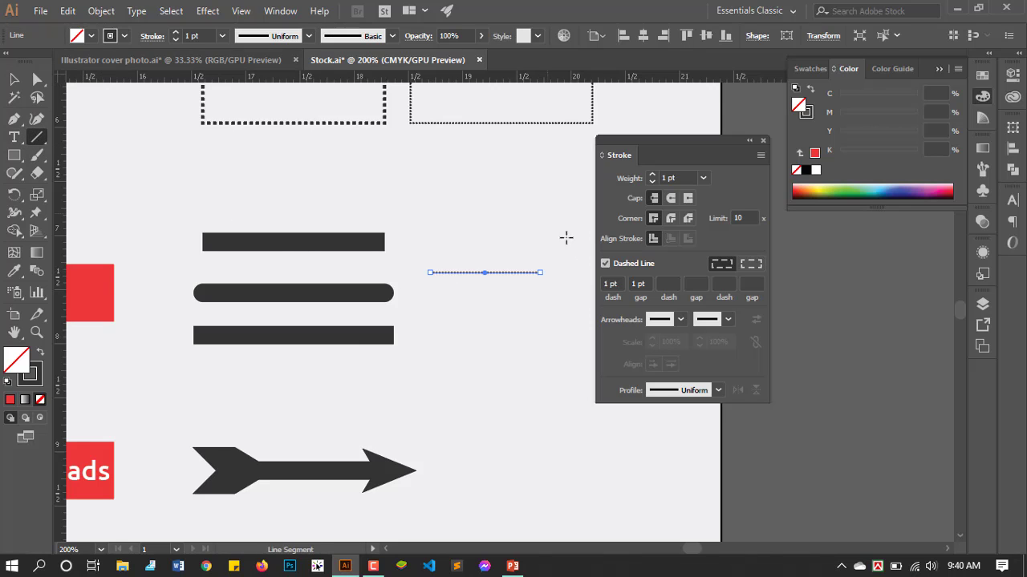
Step: Turn off the new line's dashed stroke and set its stroke weight to 8 pt
click(605, 263)
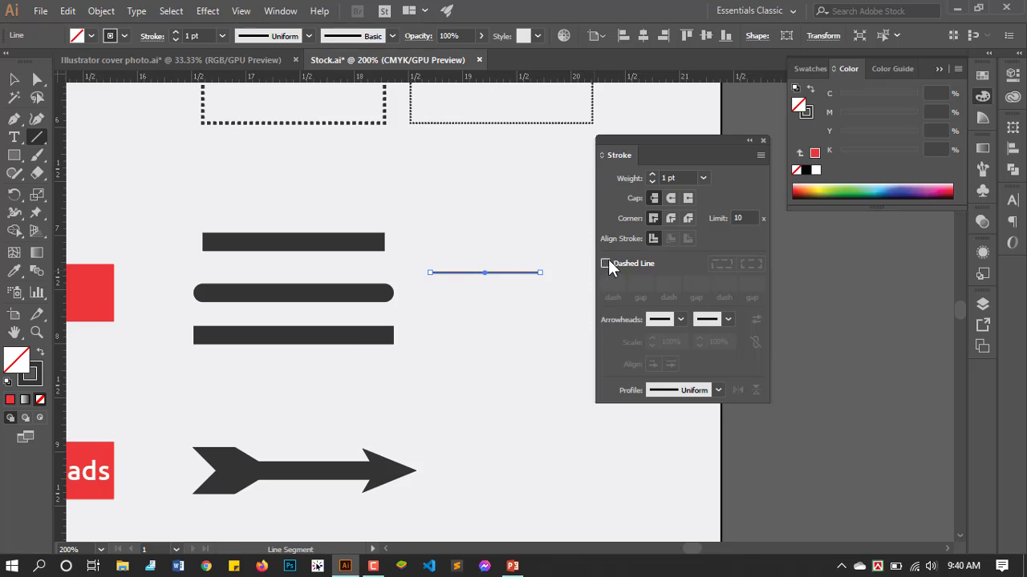
click(652, 174)
click(652, 174)
click(652, 174)
click(652, 174)
click(652, 174)
click(652, 174)
click(652, 174)
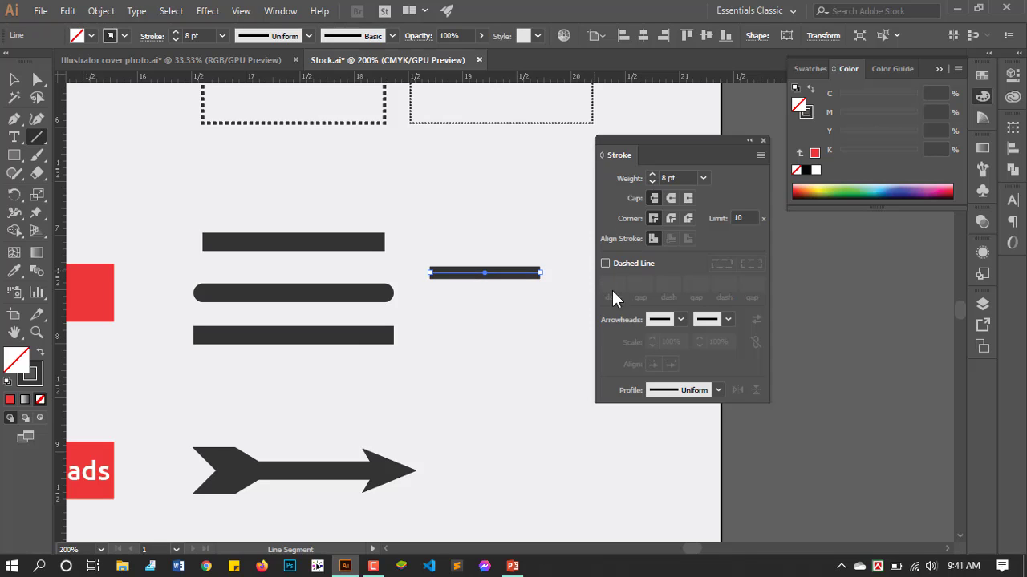
Step: Duplicate the 8 pt line twice straight below to make a stack of three matching lines
scroll(519, 302, up, 2)
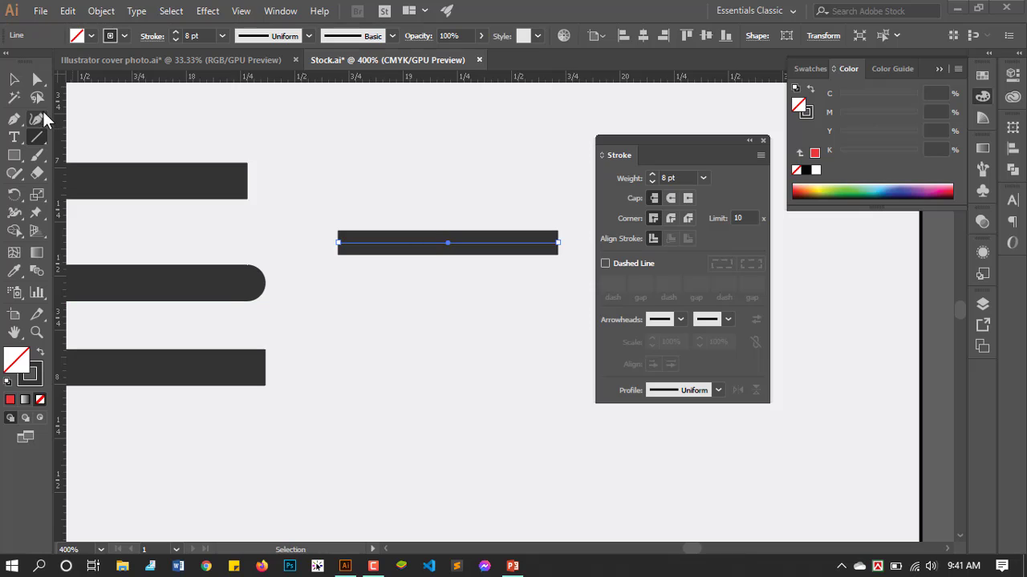
click(14, 79)
drag(401, 243, 421, 378)
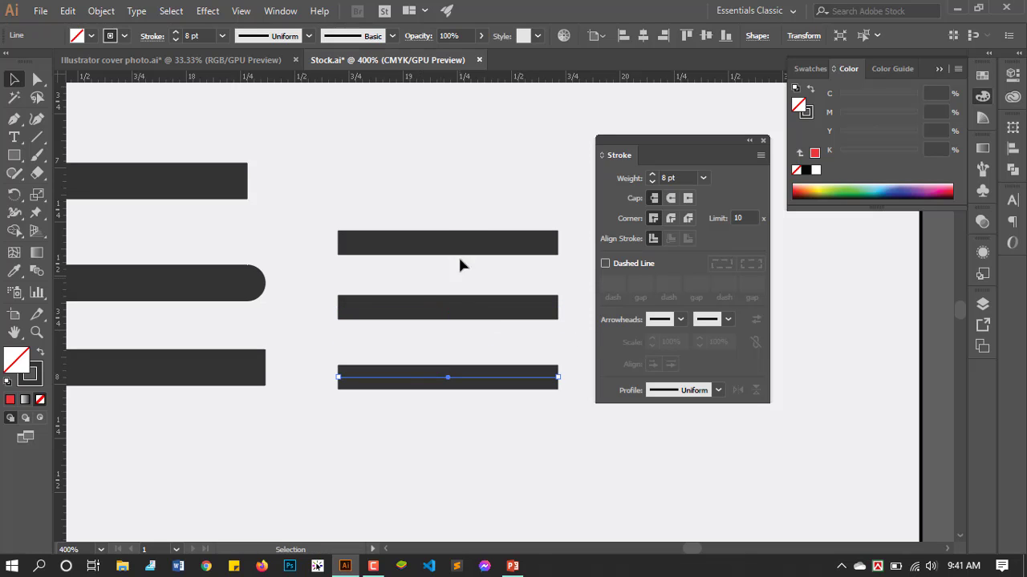
click(460, 213)
Step: Apply a Round Cap to the middle line of the new stack and inspect how its ends extend past the path
scroll(459, 209, down, 2)
scroll(536, 257, up, 1)
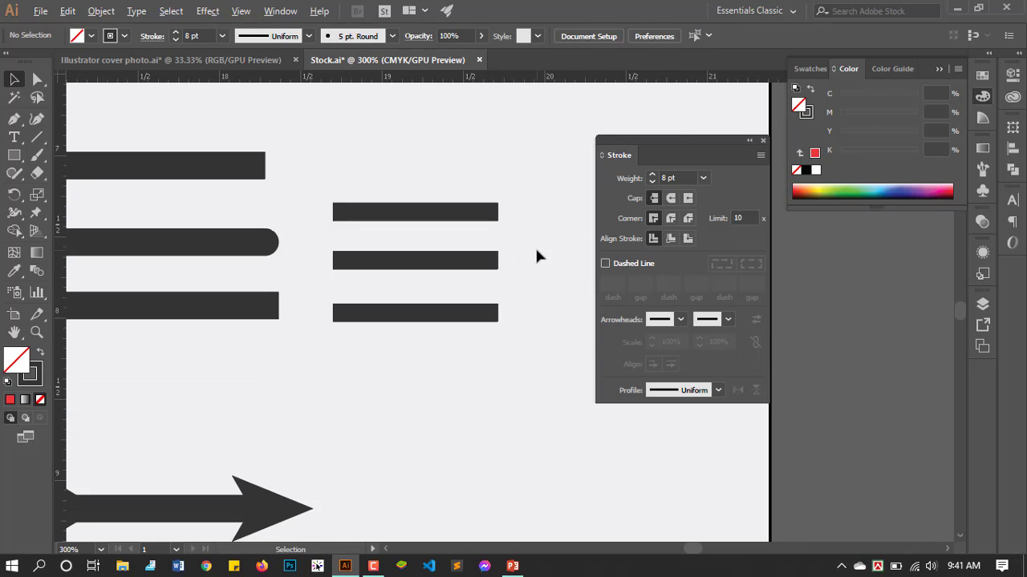
scroll(537, 254, down, 1)
scroll(449, 266, down, 2)
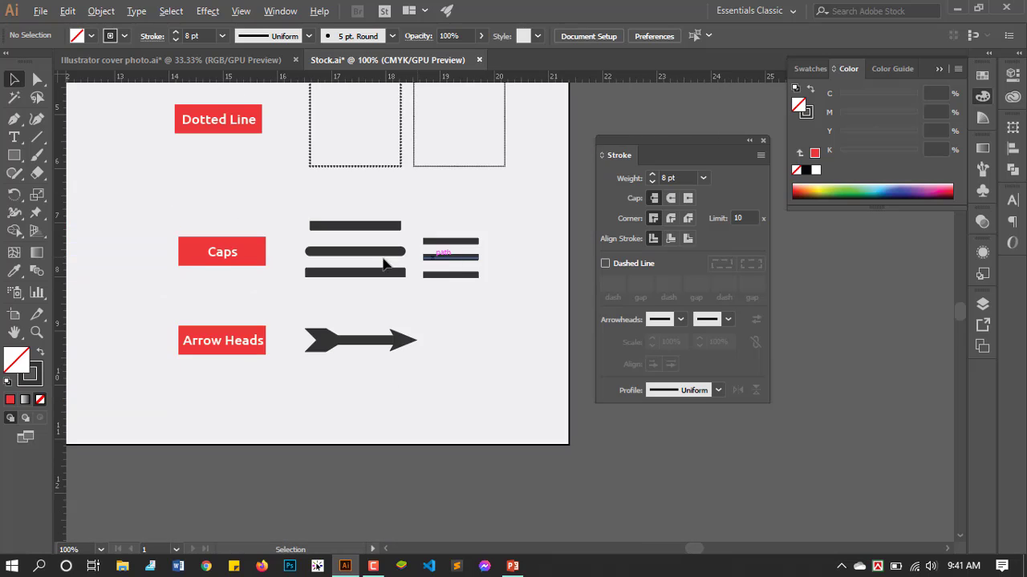
scroll(468, 266, up, 2)
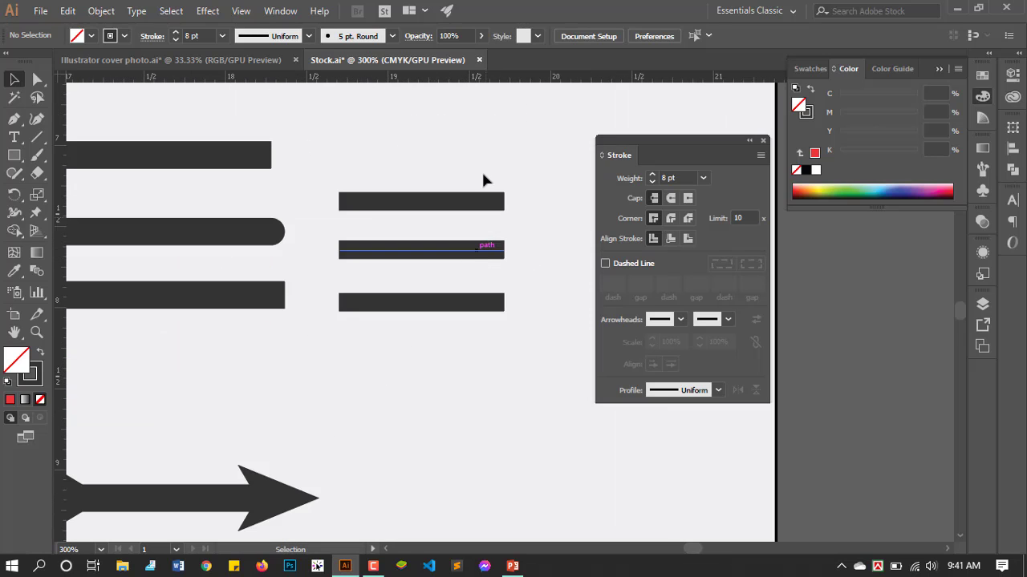
click(465, 205)
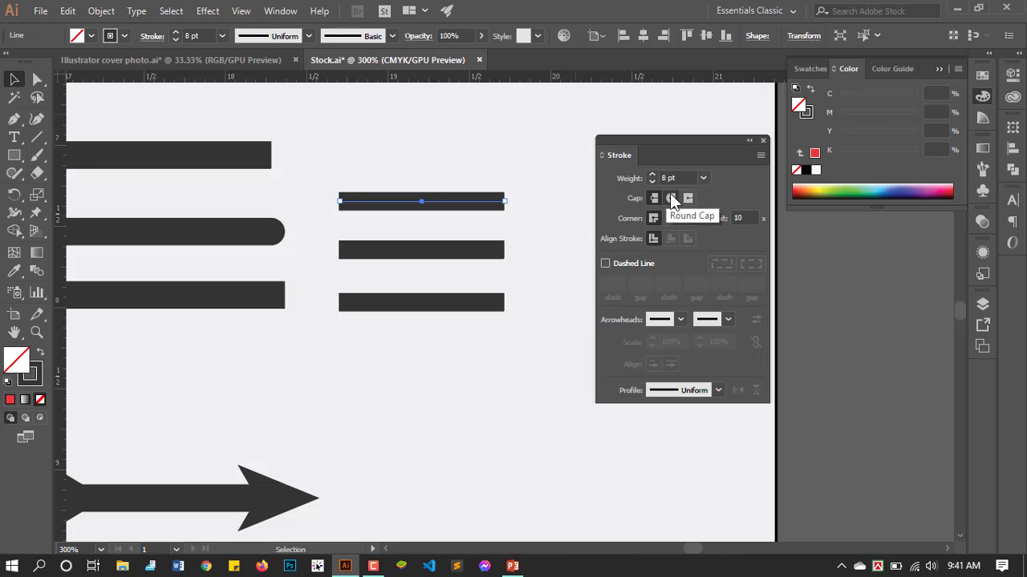
drag(474, 275, 474, 276)
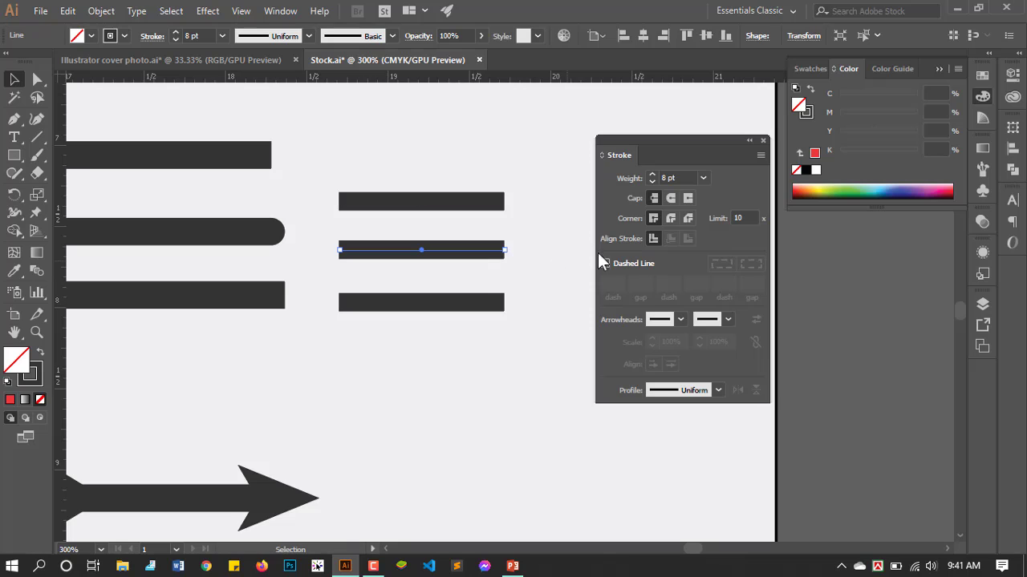
click(670, 197)
click(539, 269)
scroll(516, 263, up, 2)
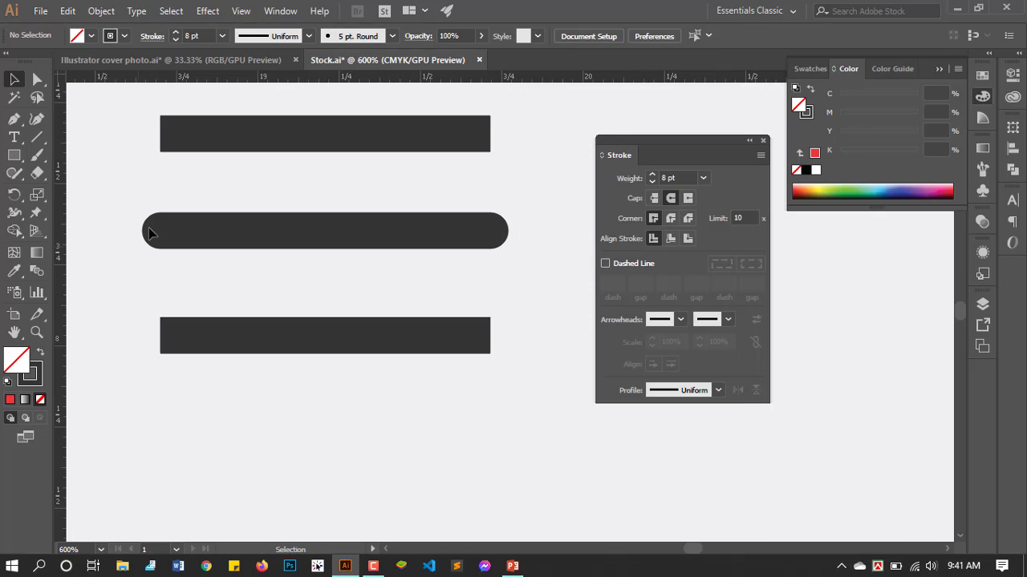
click(475, 250)
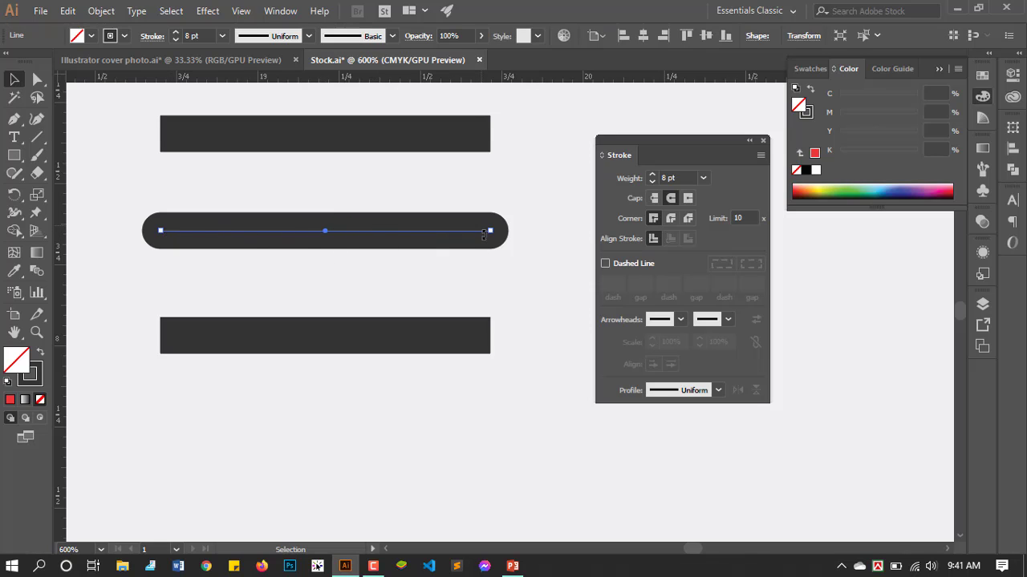
click(501, 283)
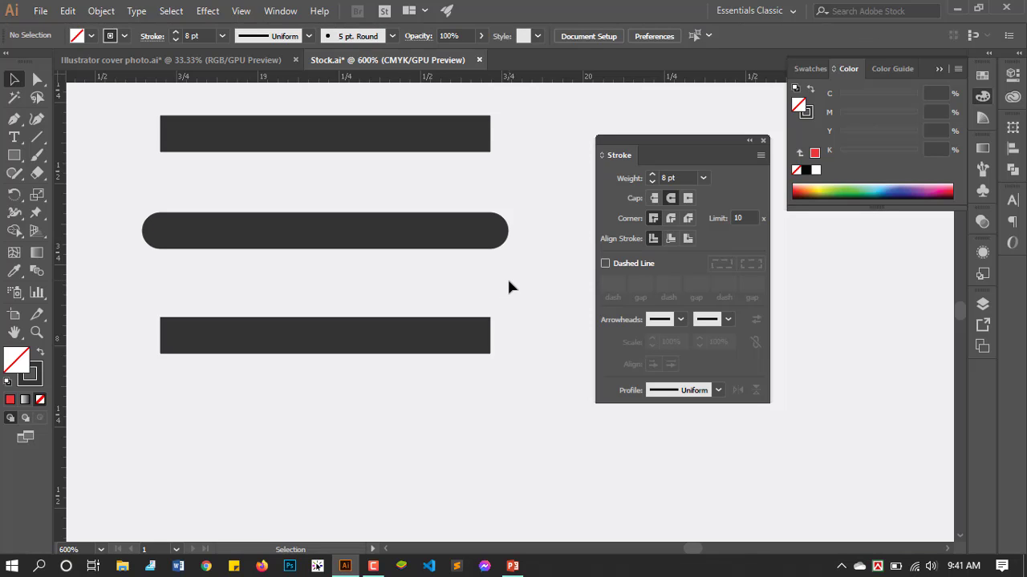
Step: Apply a Projecting Cap to the bottom line of the new stack
drag(367, 394, 211, 412)
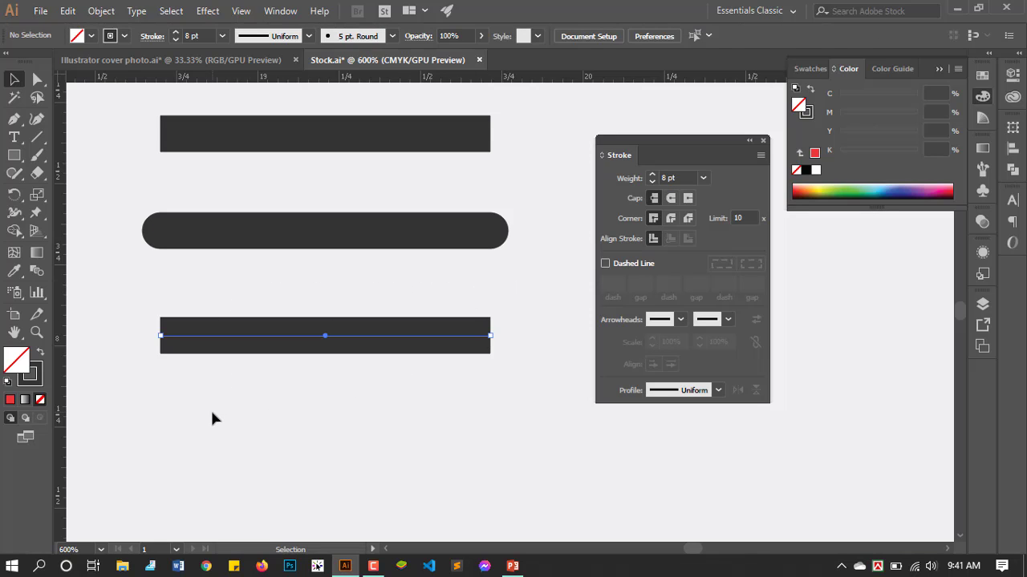
click(687, 198)
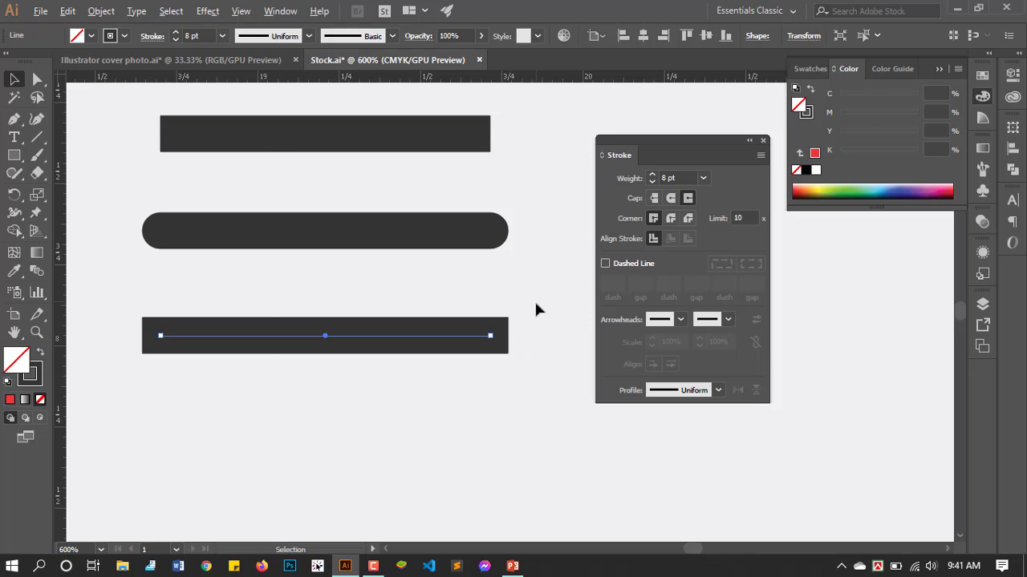
scroll(534, 299, down, 2)
click(531, 327)
scroll(539, 223, down, 1)
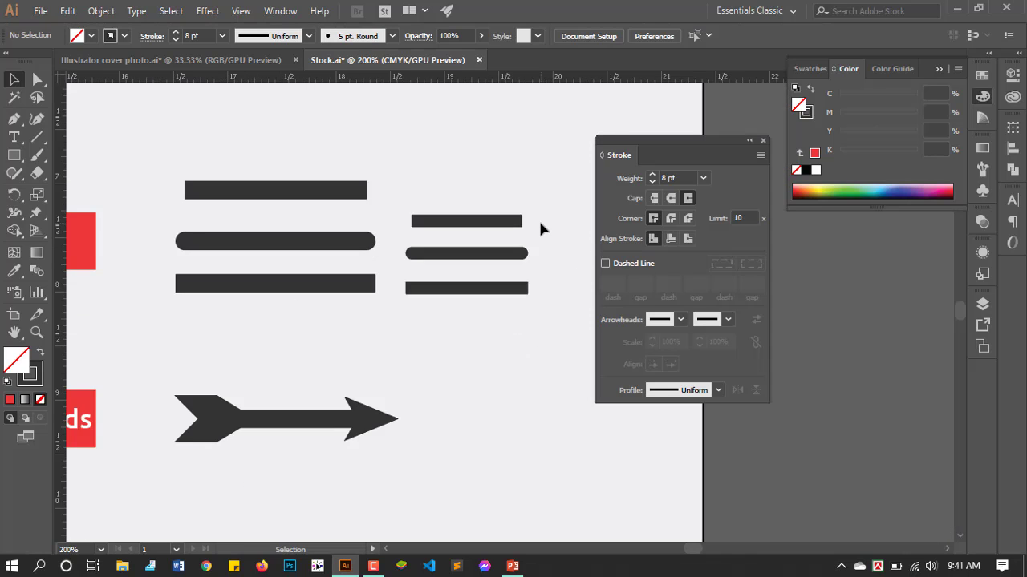
Step: Duplicate the bottom line of the new stack into the empty space beside the Arrow Heads sample
scroll(513, 257, down, 1)
scroll(401, 325, down, 2)
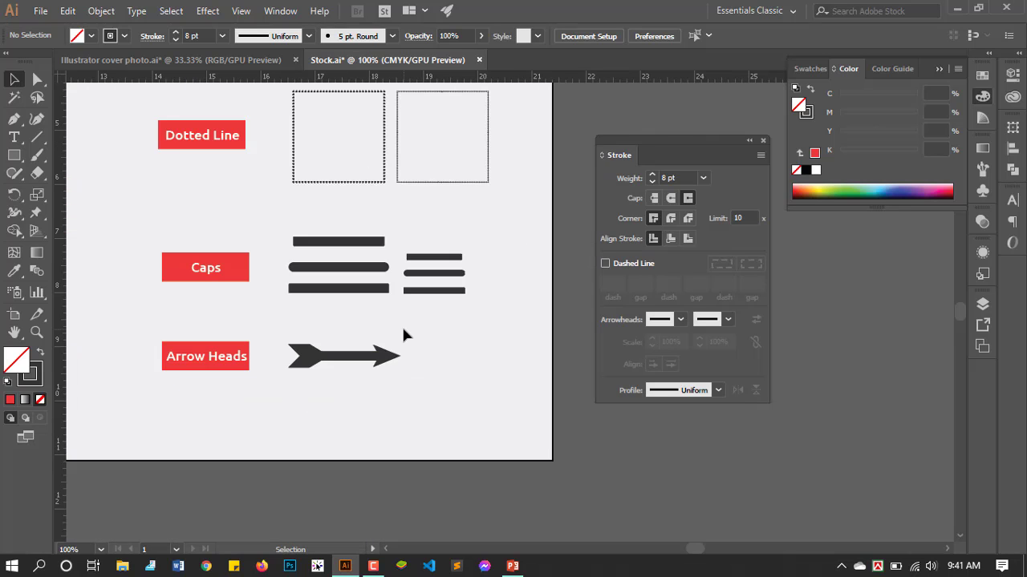
scroll(264, 392, up, 1)
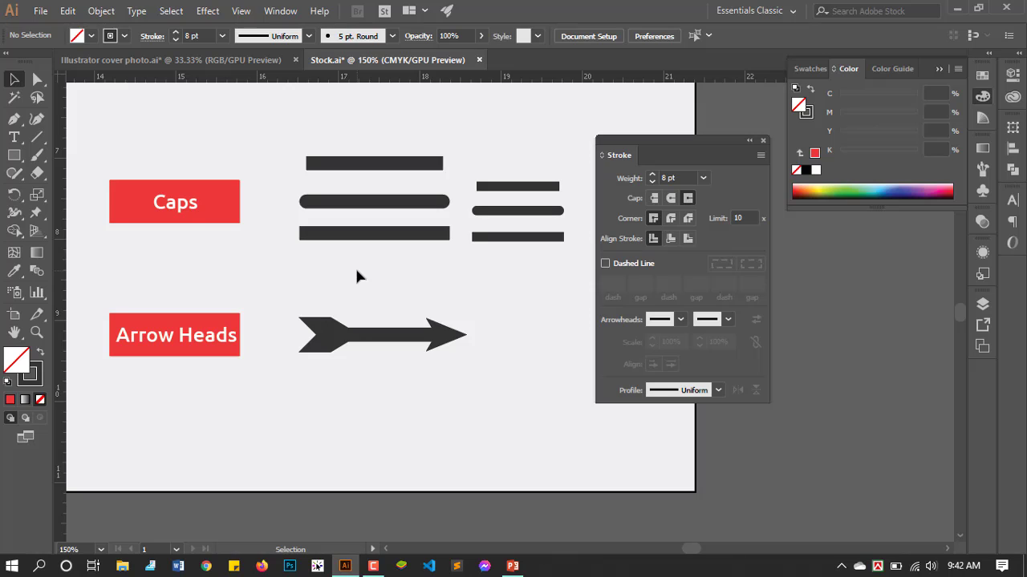
scroll(357, 271, down, 3)
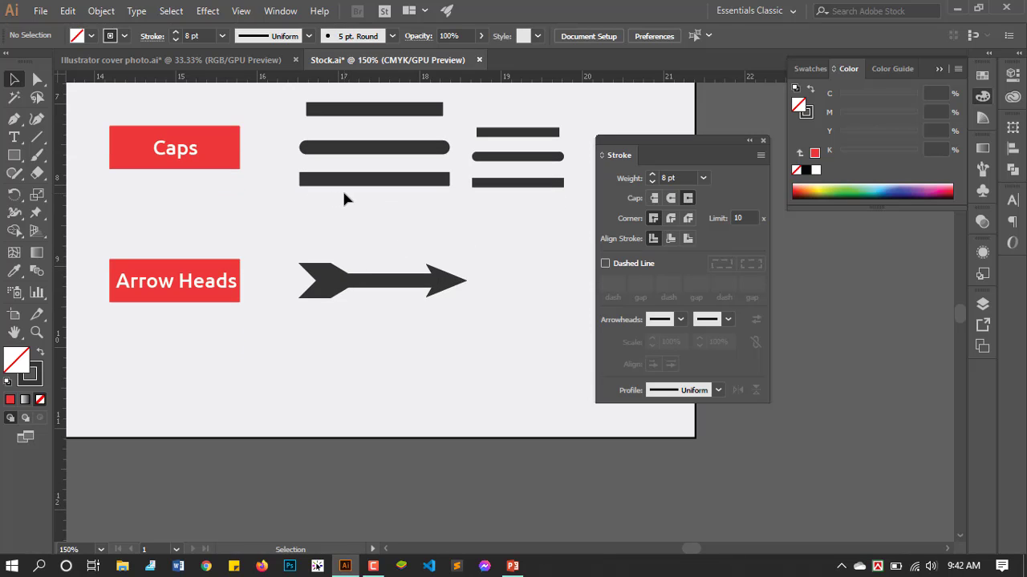
scroll(342, 189, down, 1)
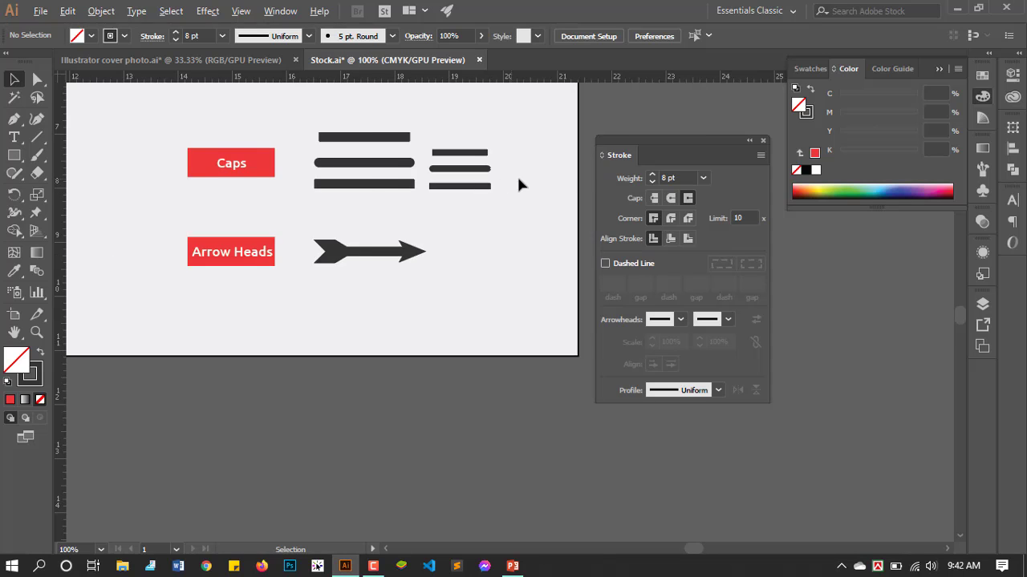
scroll(518, 184, up, 1)
drag(442, 195, 473, 289)
click(491, 323)
scroll(478, 321, up, 1)
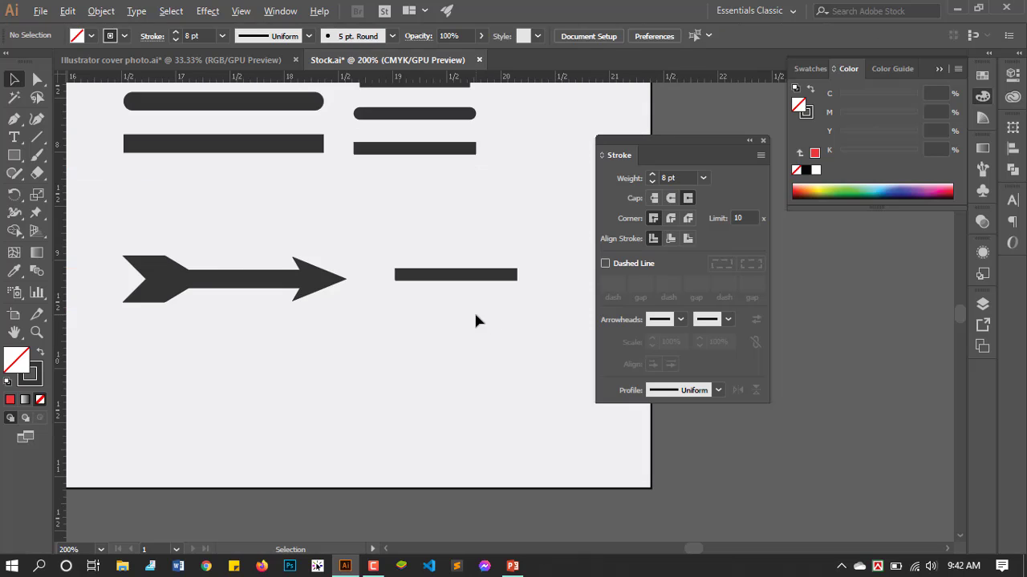
Step: Add the Arrow 7 arrowhead to the end of the copied line and scale it to 28%
drag(519, 249, 420, 335)
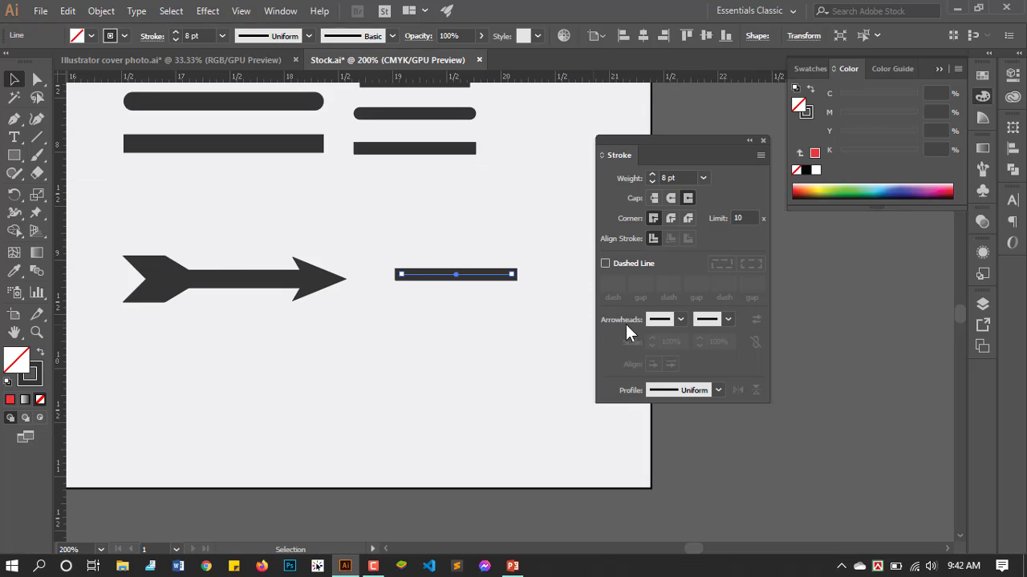
click(726, 319)
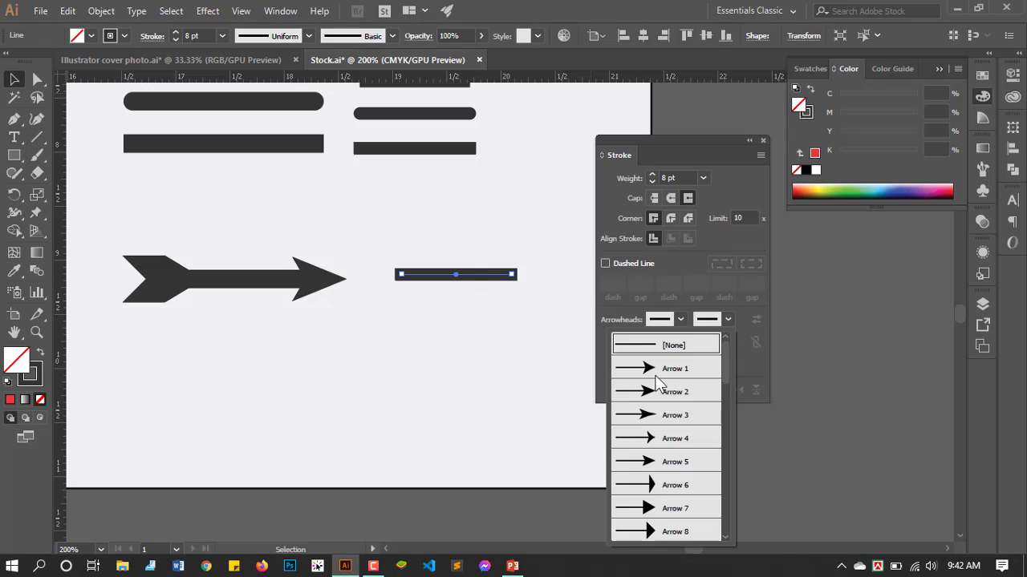
scroll(674, 394, down, 6)
scroll(677, 394, up, 2)
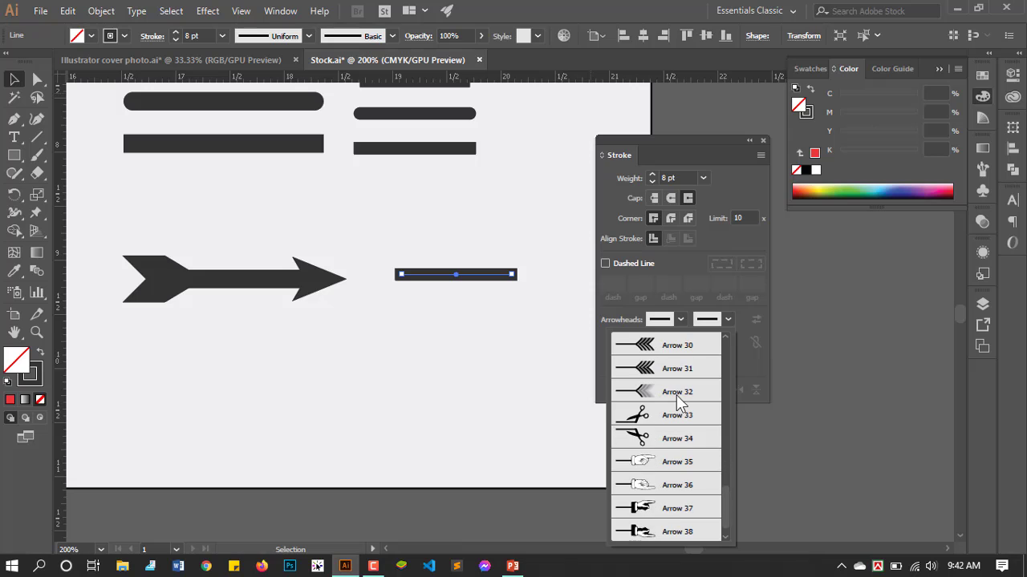
scroll(676, 395, up, 2)
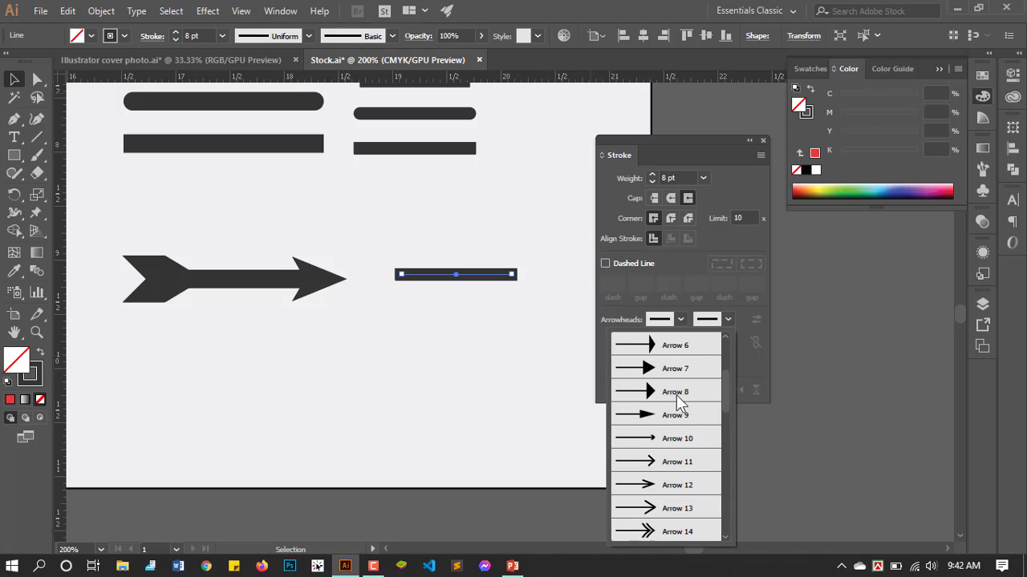
click(656, 367)
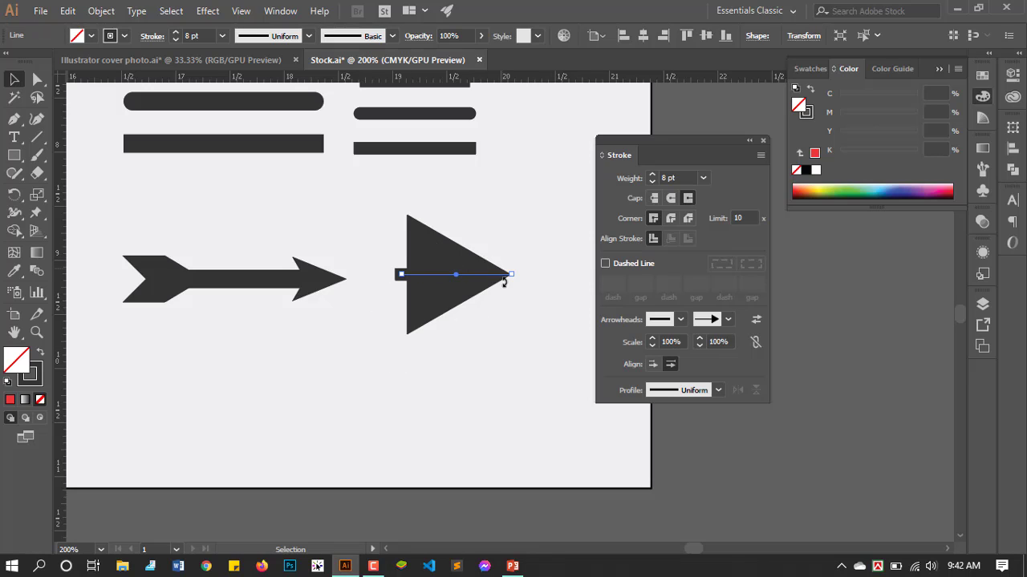
click(698, 346)
drag(699, 346, 699, 346)
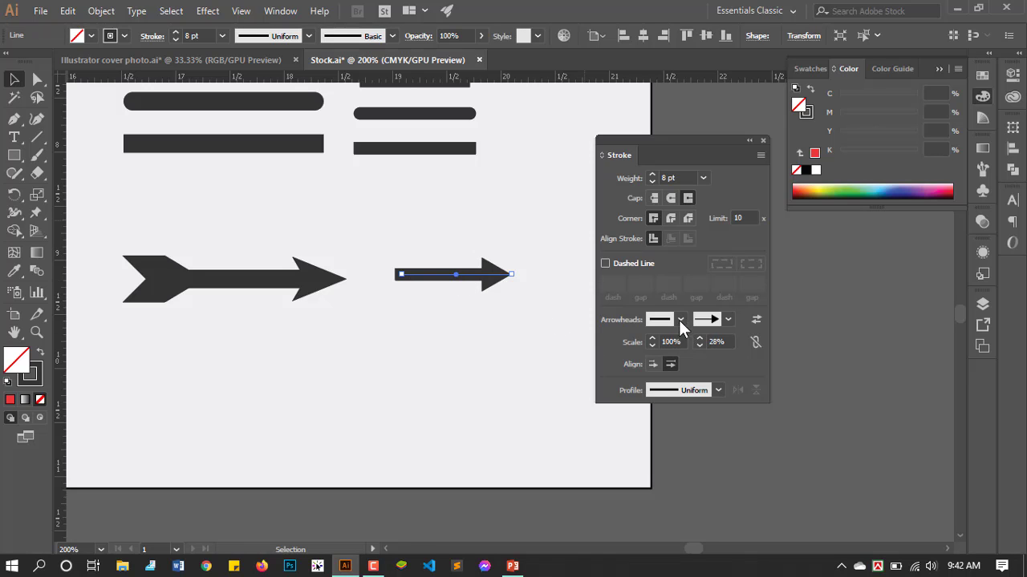
Step: Add the Arrow 20 tail to the start of the copied line and scale it to 27%
click(679, 319)
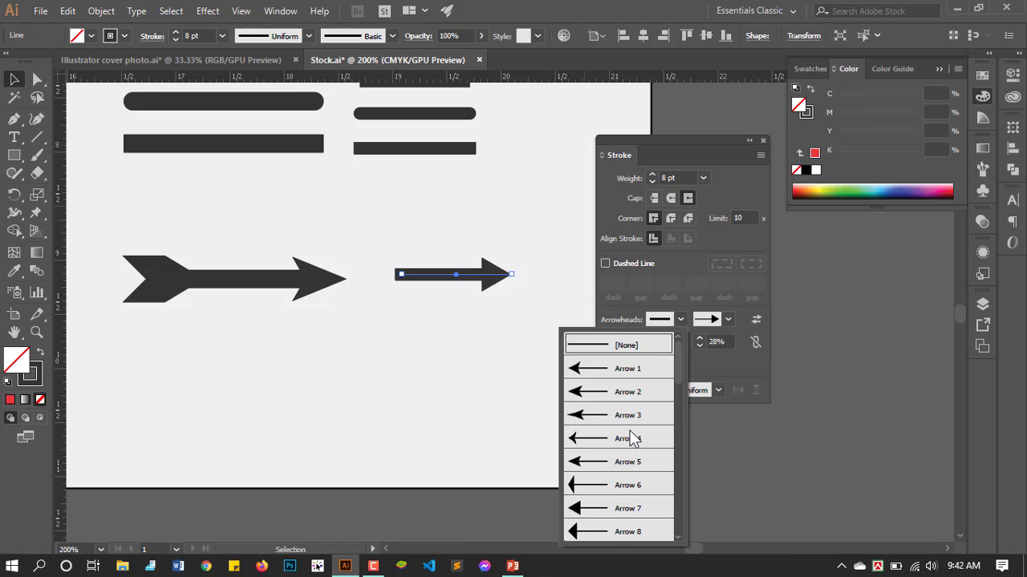
scroll(607, 453, down, 3)
scroll(607, 453, down, 2)
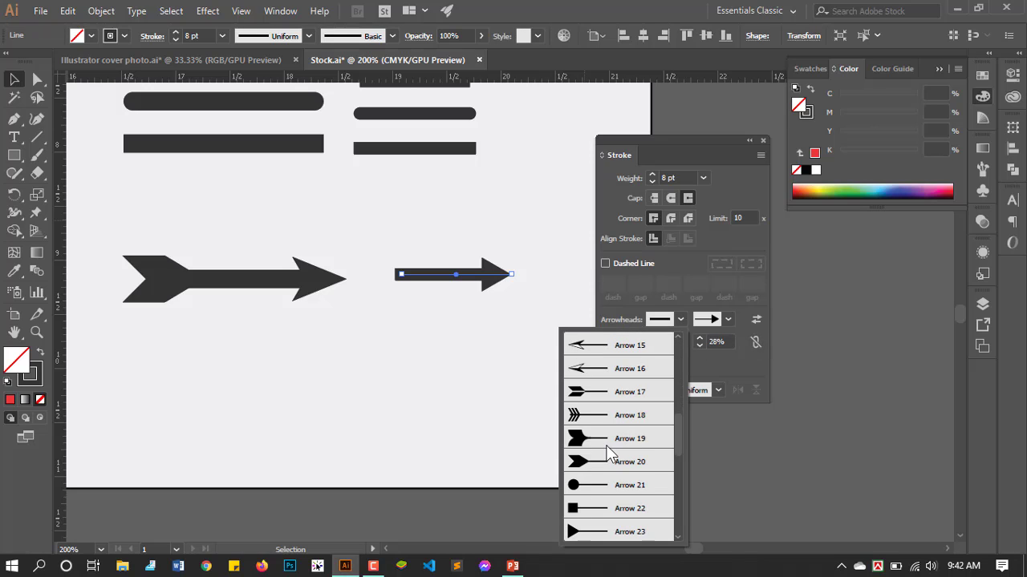
click(582, 450)
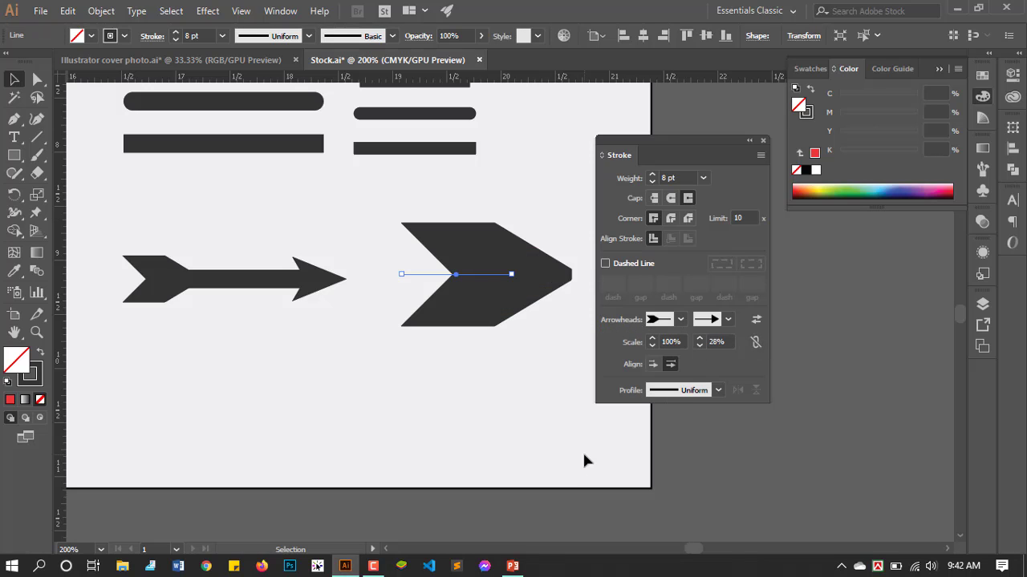
drag(652, 344, 652, 345)
click(653, 339)
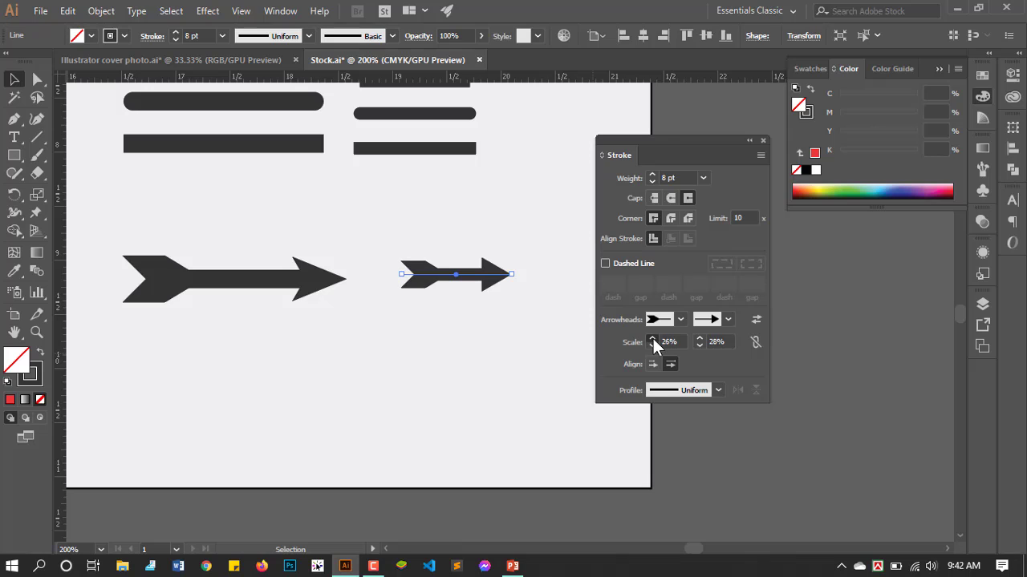
click(653, 338)
scroll(528, 281, up, 2)
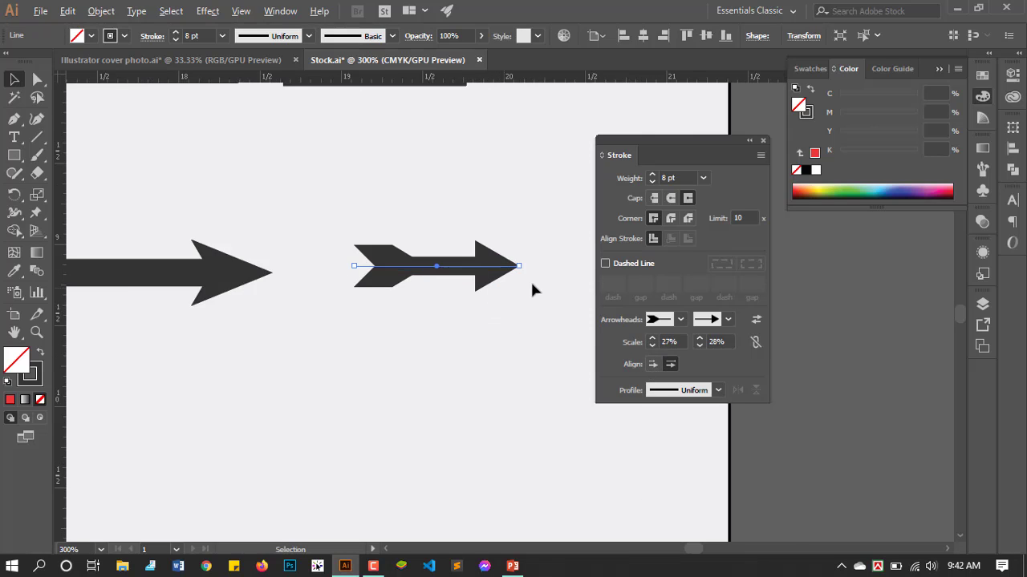
Step: Compare both arrow alignments on the copied arrow line and leave its arrow tips extended beyond the path ends
click(652, 364)
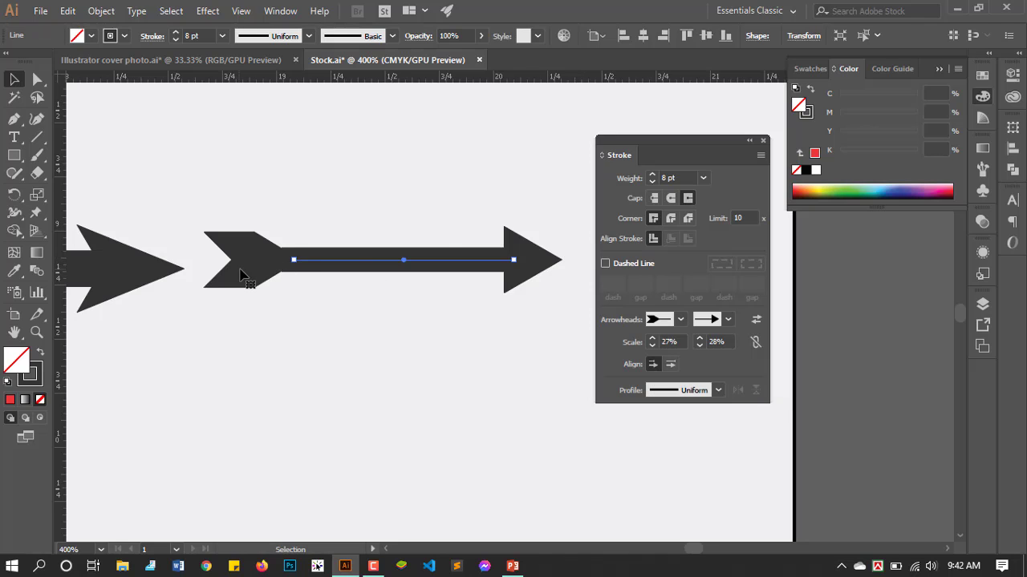
click(672, 365)
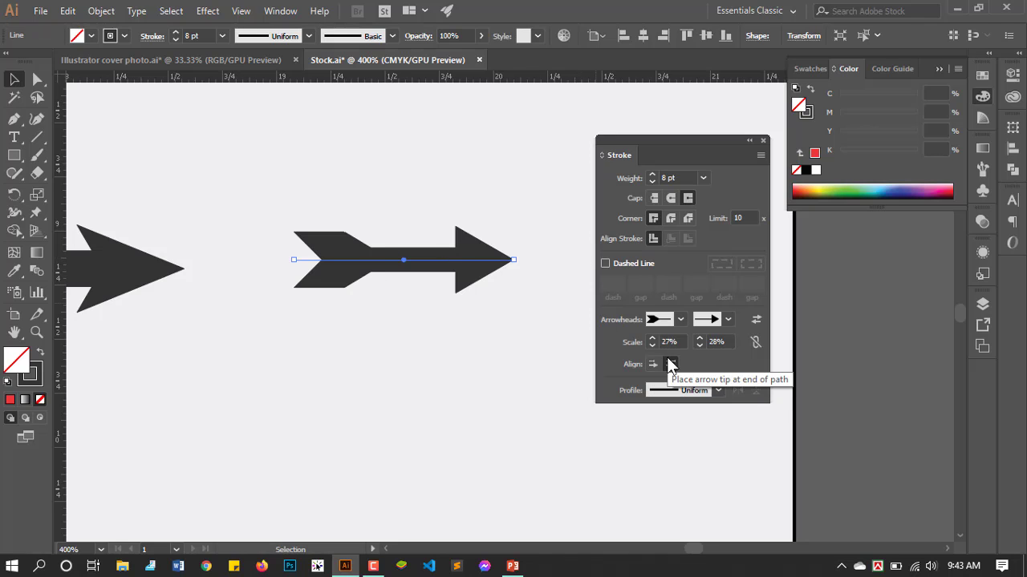
click(653, 364)
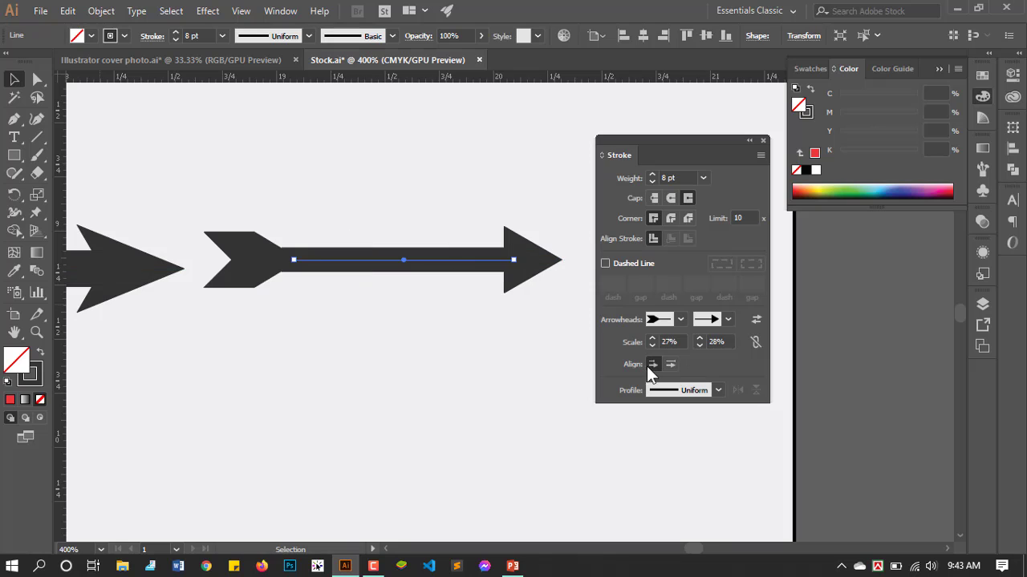
click(486, 379)
Step: Duplicate the bottom line of the larger Caps stack into the empty space below the Arrow Heads sample
scroll(498, 378, down, 2)
scroll(516, 377, down, 1)
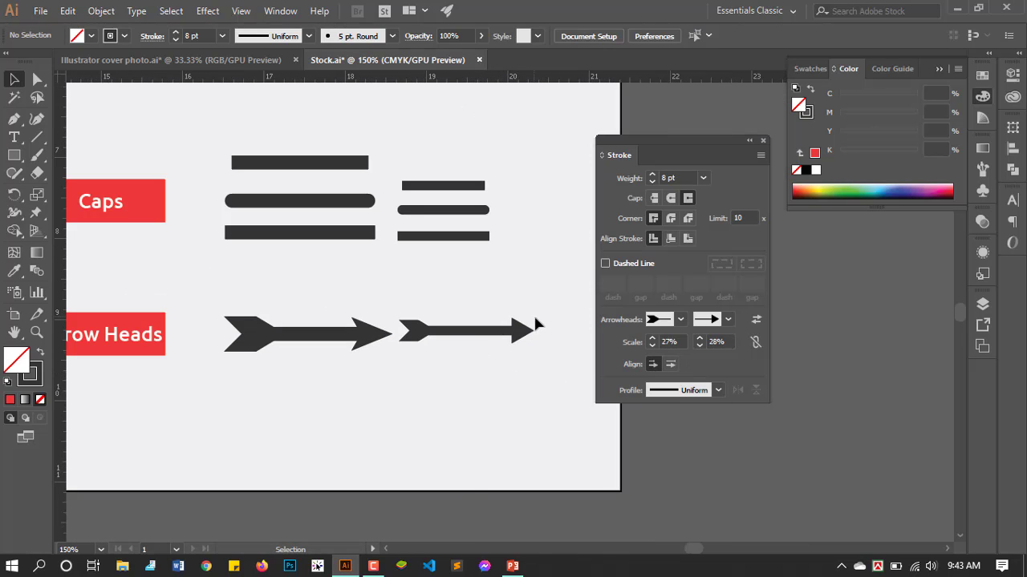
scroll(538, 324, down, 1)
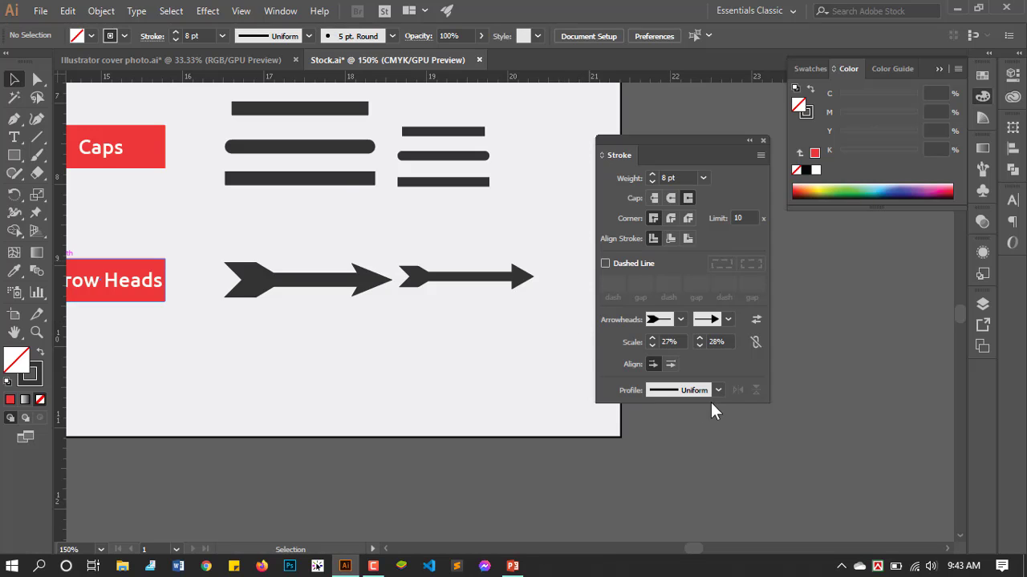
scroll(547, 279, down, 1)
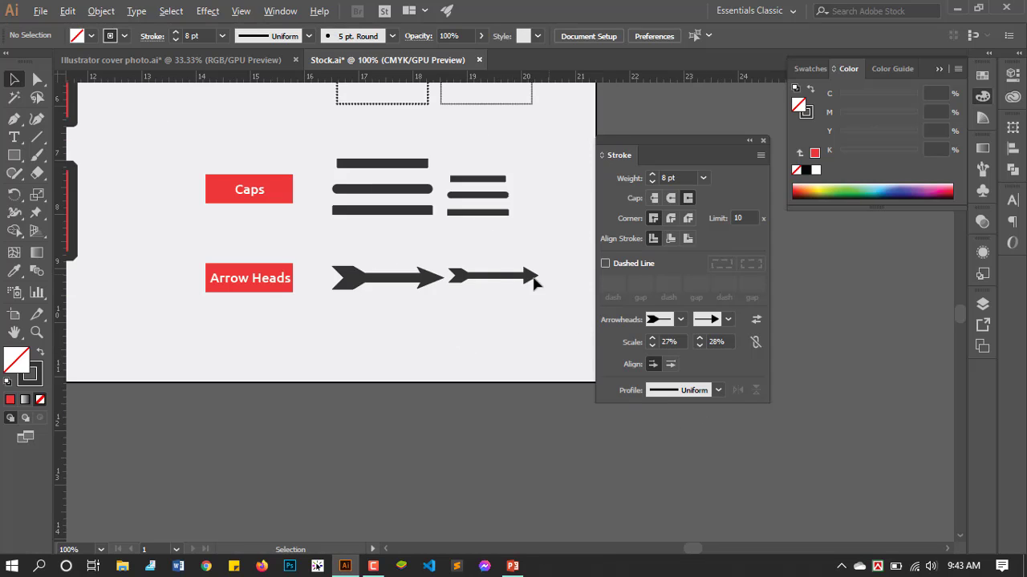
scroll(408, 253, up, 1)
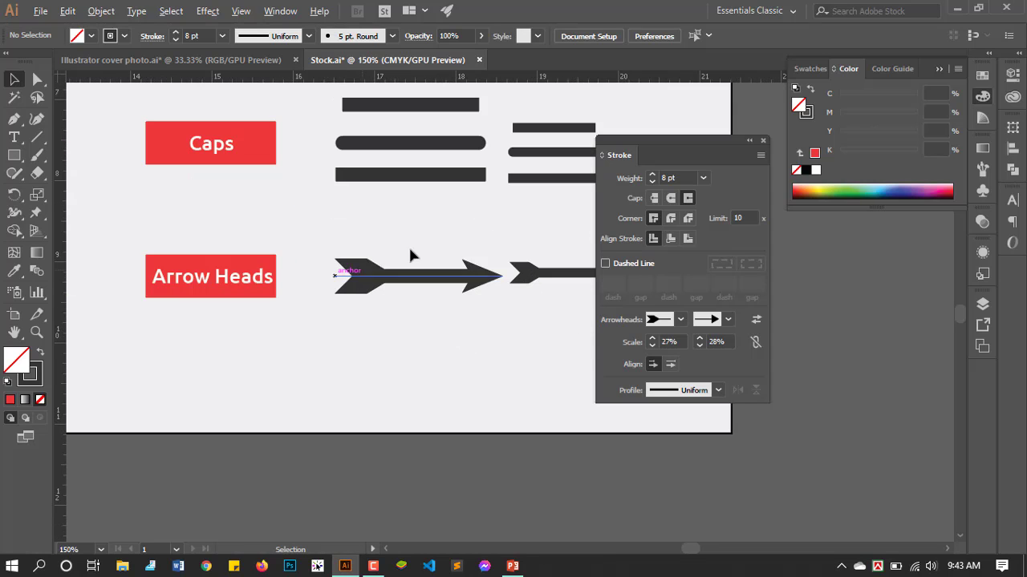
click(426, 178)
mouse_move(428, 182)
mouse_down()
mouse_move(418, 241)
mouse_move(424, 374)
mouse_up()
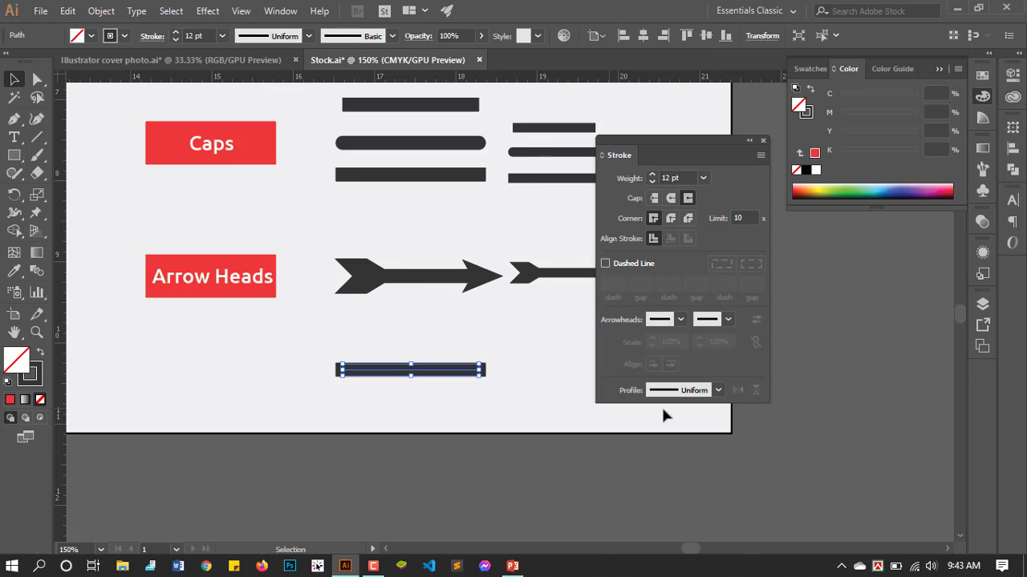
Step: Try the triangular width profile that tapers to a point on the copied line below the arrows
click(481, 385)
click(429, 372)
click(719, 389)
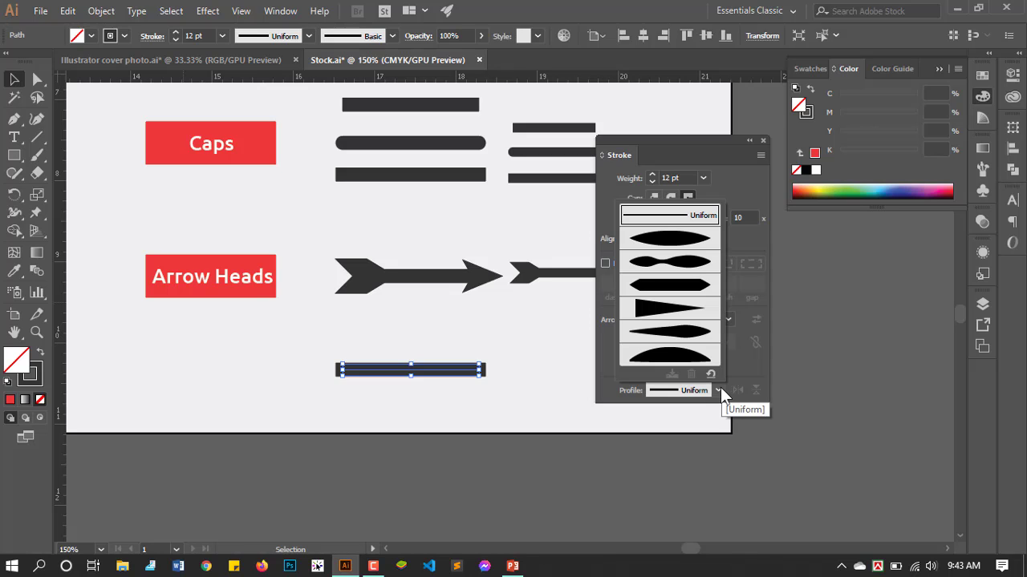
click(664, 309)
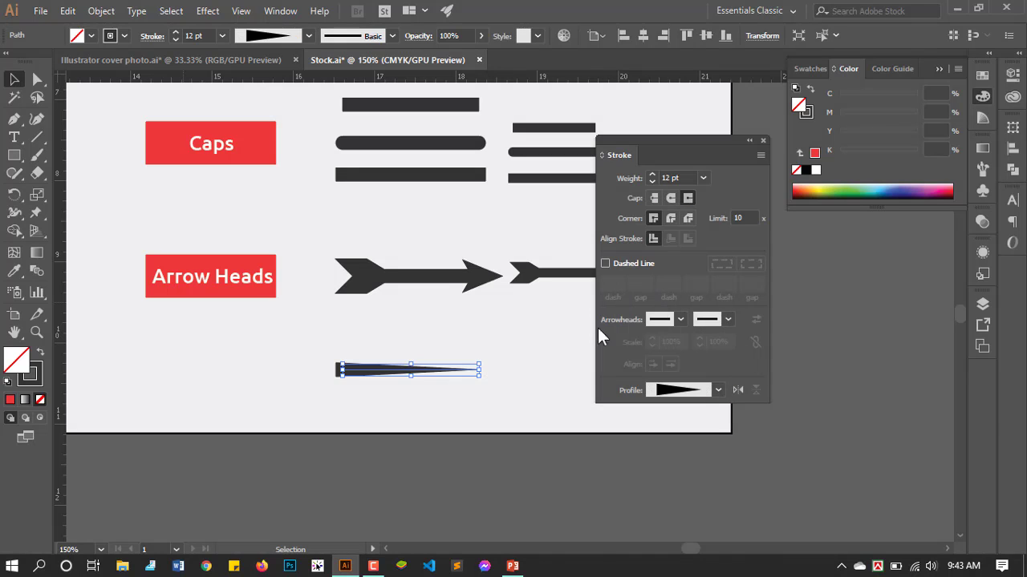
click(343, 412)
scroll(345, 385, up, 1)
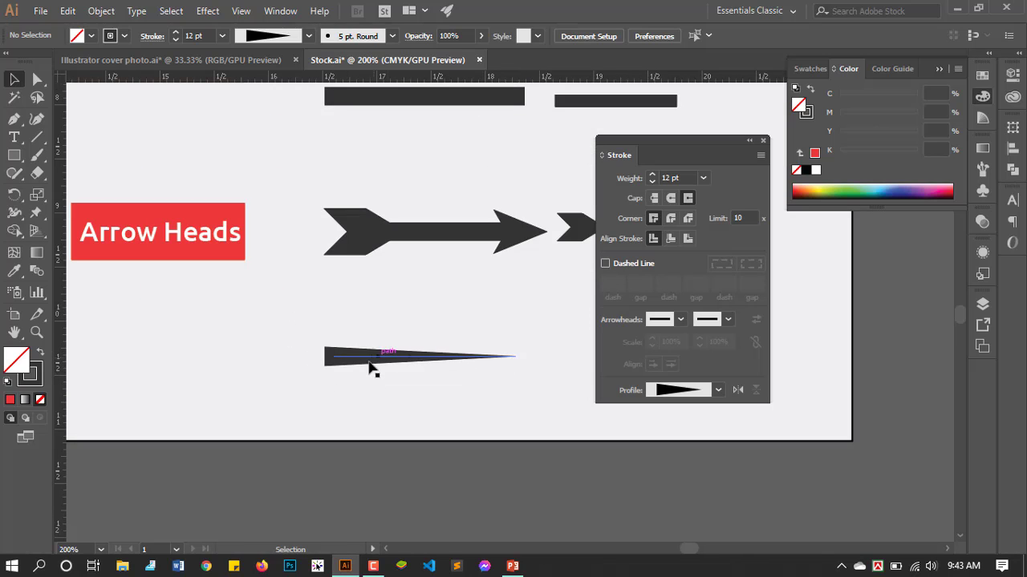
Step: Try the lens-shaped width profile with two pointed ends on the line below the arrows
drag(426, 392, 426, 392)
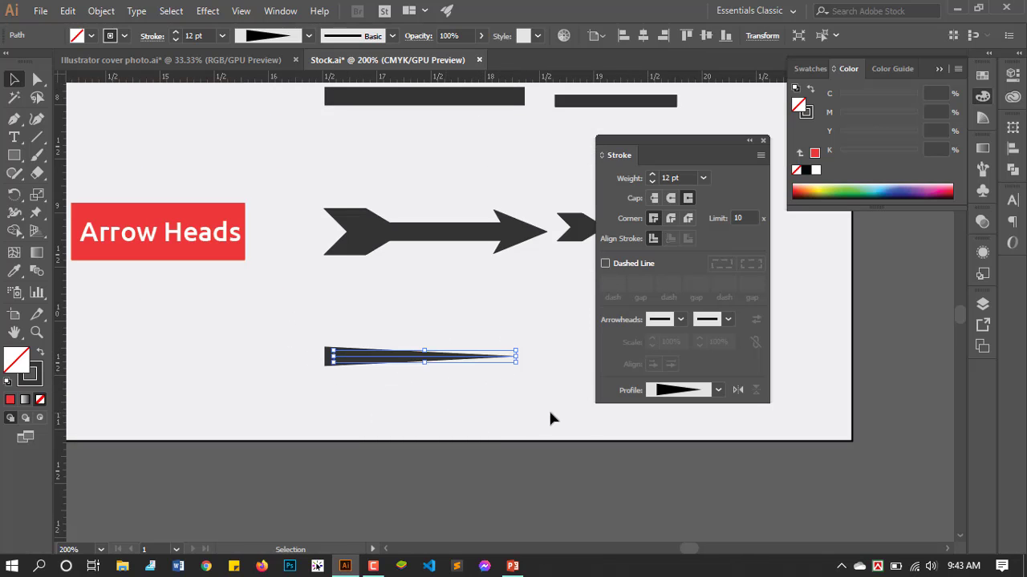
click(718, 390)
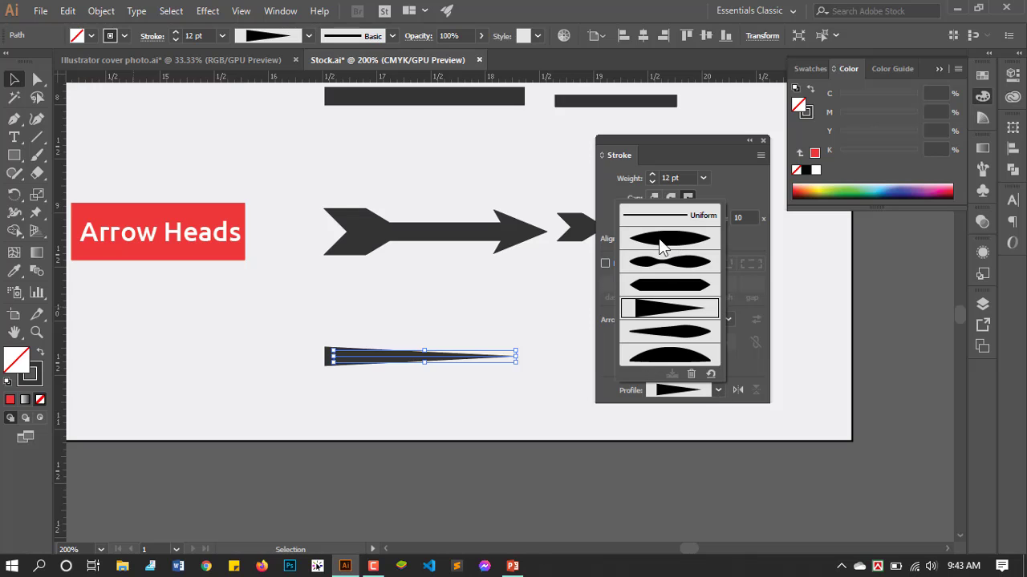
click(676, 239)
click(444, 384)
alt+scroll(444, 384, up, 1)
Step: Apply the half-dome width profile to the line below the arrows and set its stroke weight to 32 pt
mouse_move(420, 286)
mouse_down()
mouse_move(412, 378)
mouse_move(373, 396)
mouse_up()
alt+scroll(373, 397, down, 1)
click(718, 390)
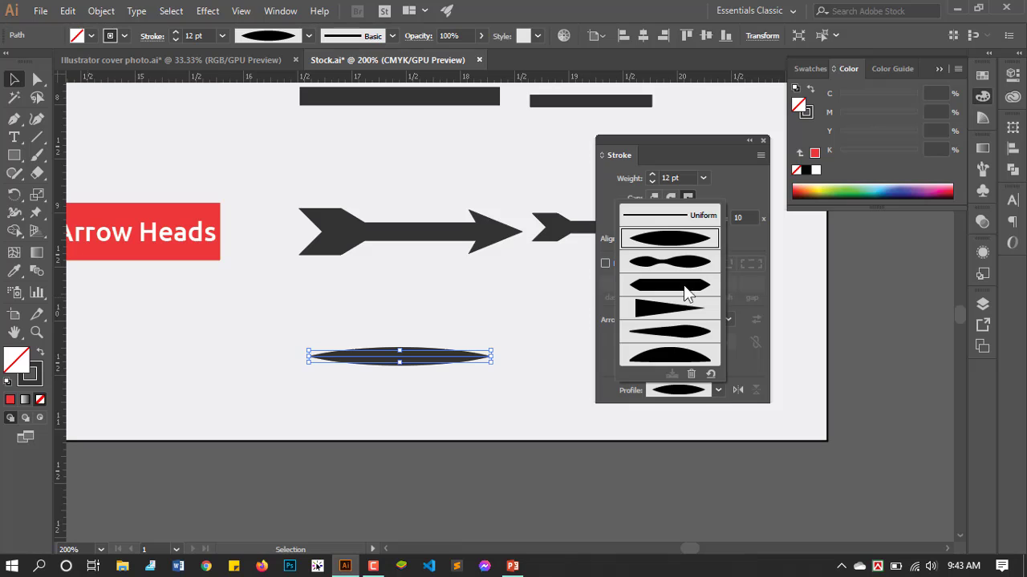
click(679, 358)
click(462, 373)
click(430, 354)
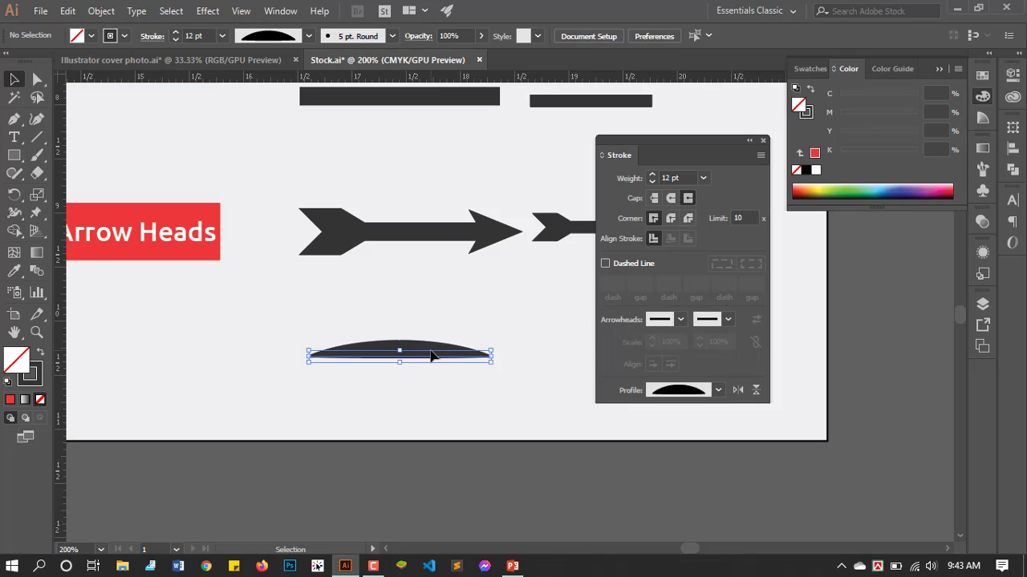
drag(175, 33, 176, 36)
click(535, 294)
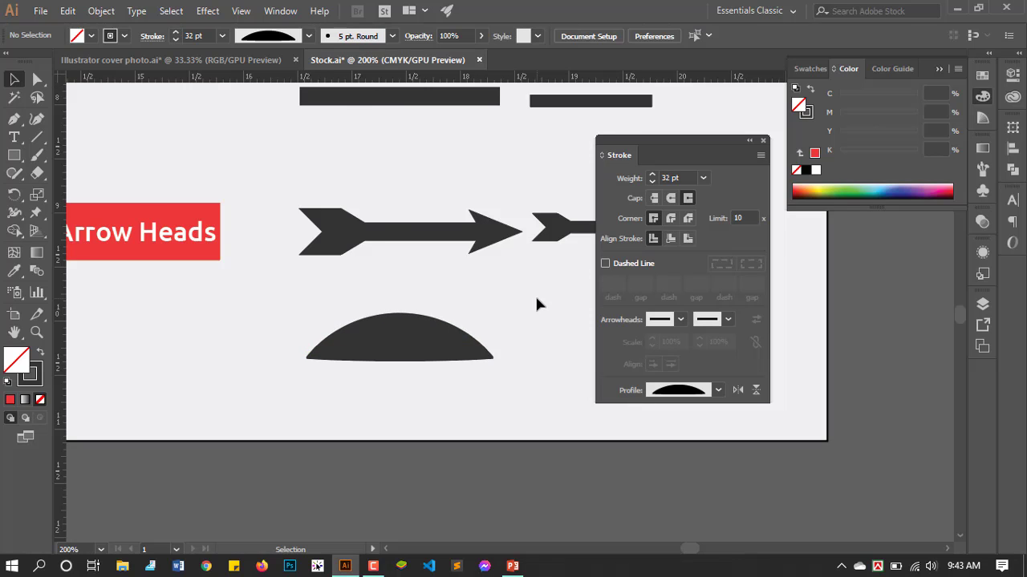
Step: Look over the whole artboard of fill, join, dash, cap and arrowhead samples
key(ctrl+minus)
key(ctrl+minus)
key(ctrl+minus)
scroll(382, 323, down, 1)
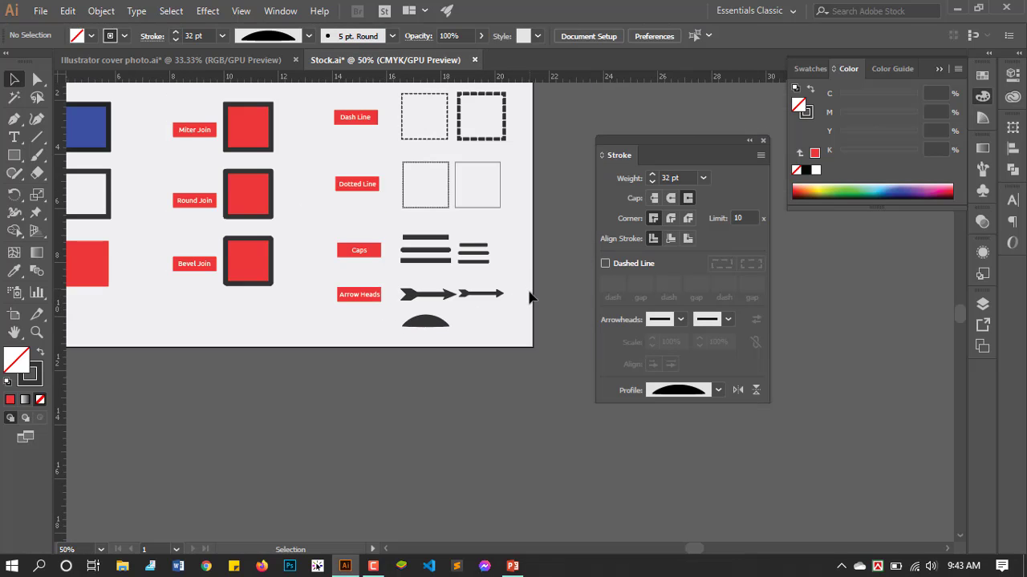
scroll(529, 309, up, 1)
scroll(529, 309, down, 2)
scroll(331, 325, up, 3)
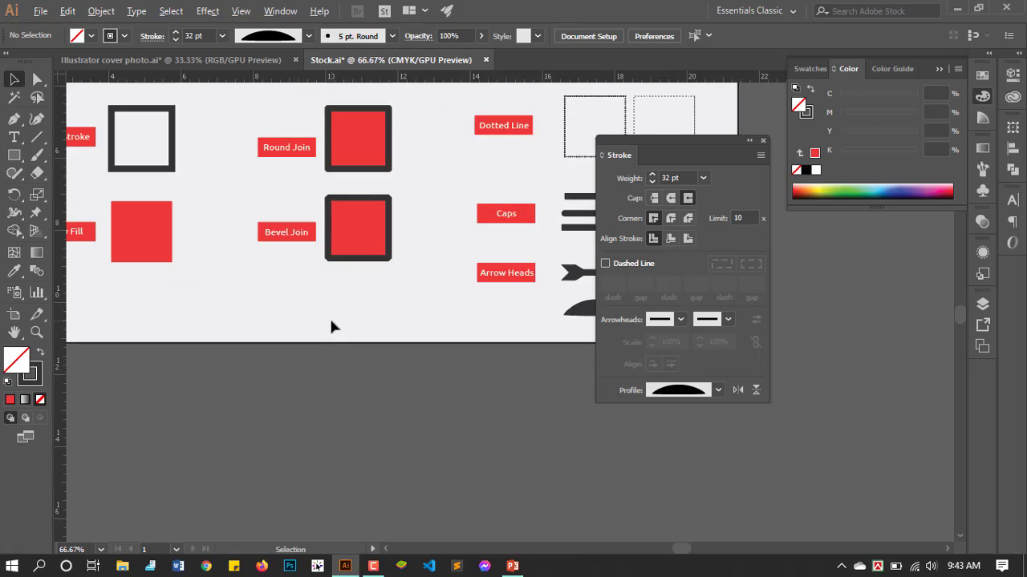
scroll(468, 313, down, 1)
scroll(471, 310, down, 2)
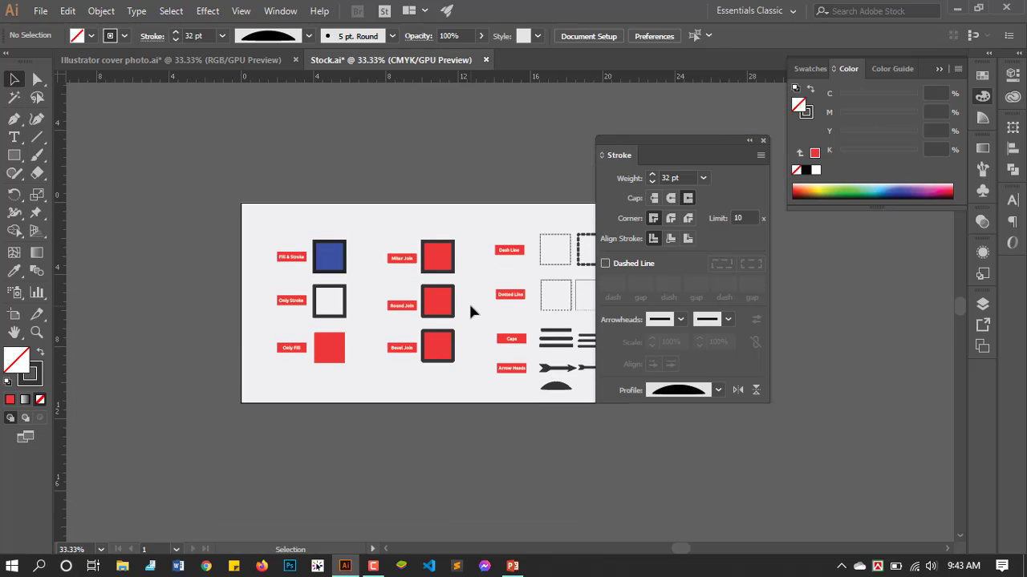
scroll(468, 302, down, 2)
scroll(364, 327, up, 4)
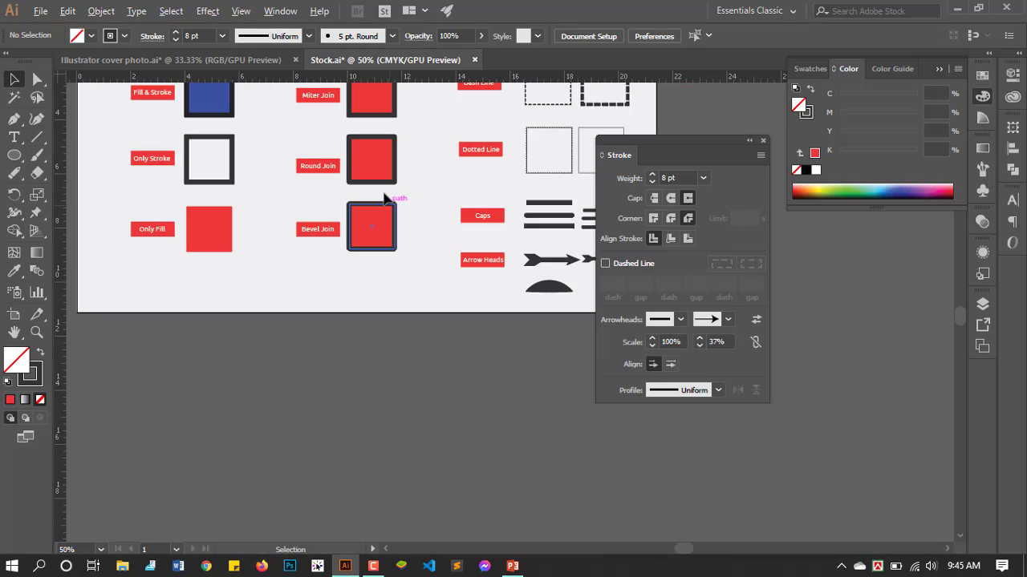
Step: Draw an unfilled circle with an 8 pt dark stroke in the empty space below the Only Fill square
scroll(461, 237, up, 2)
scroll(457, 346, up, 1)
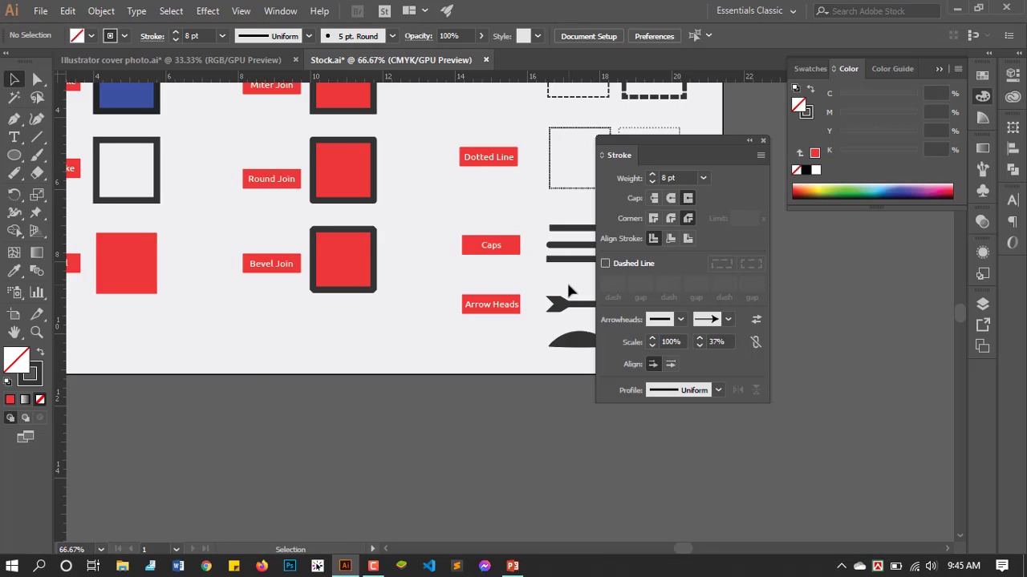
scroll(110, 356, up, 1)
scroll(117, 352, up, 3)
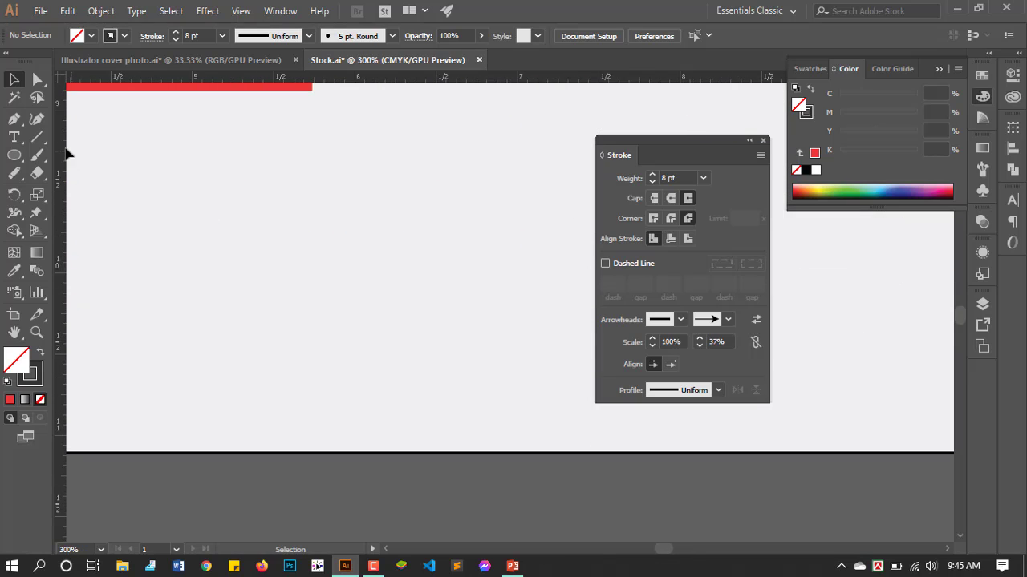
click(15, 156)
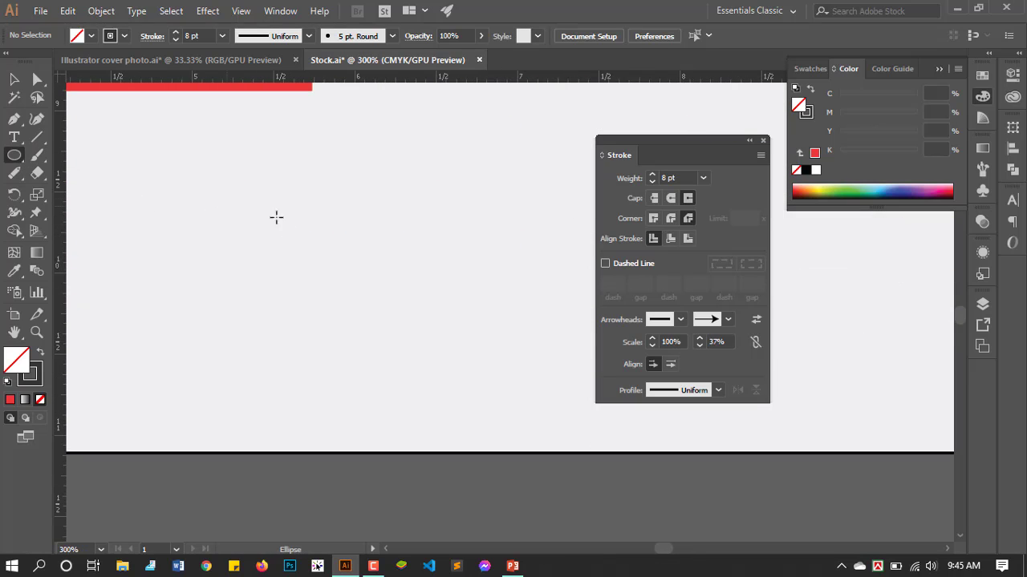
drag(291, 221, 396, 325)
scroll(350, 365, up, 3)
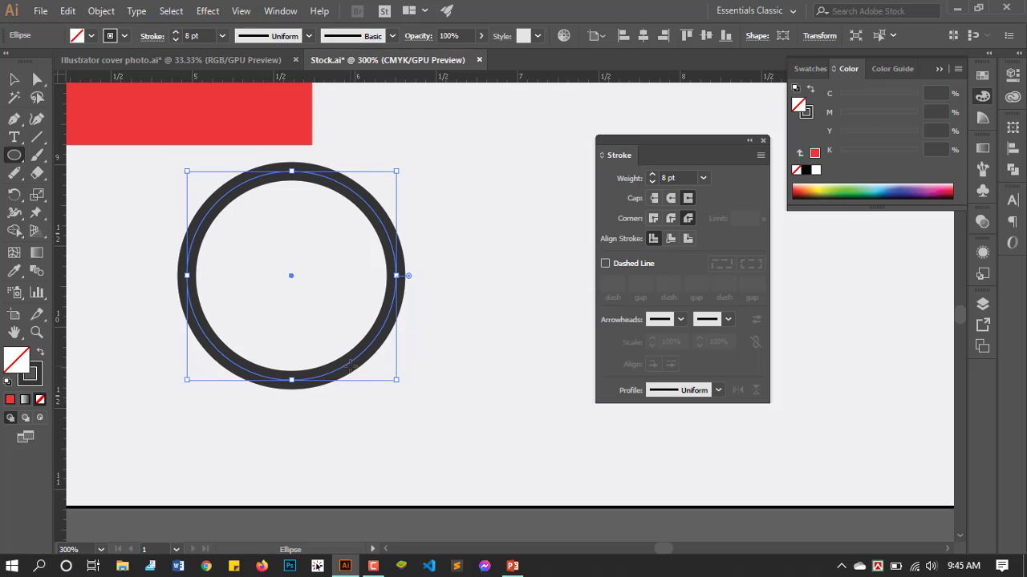
Step: Erase a short arc from the right side of the circle with the Path Eraser tool
click(14, 174)
click(81, 227)
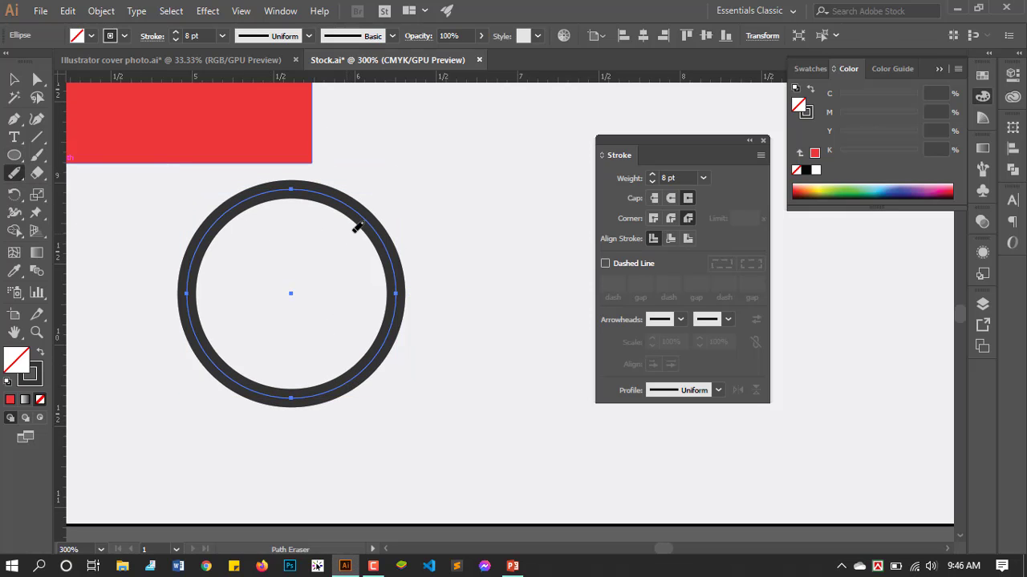
drag(383, 232, 401, 324)
click(14, 79)
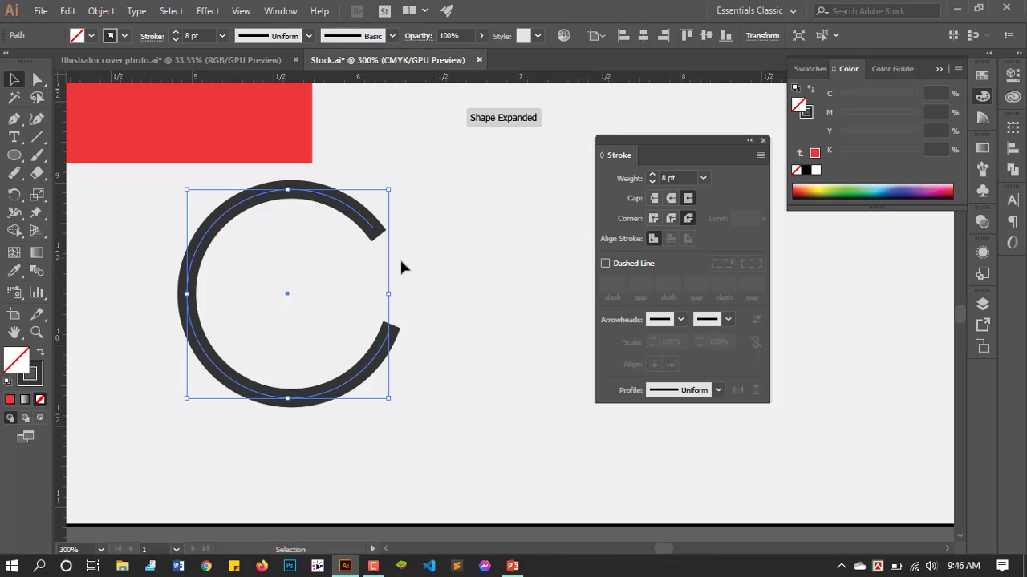
drag(438, 213, 354, 364)
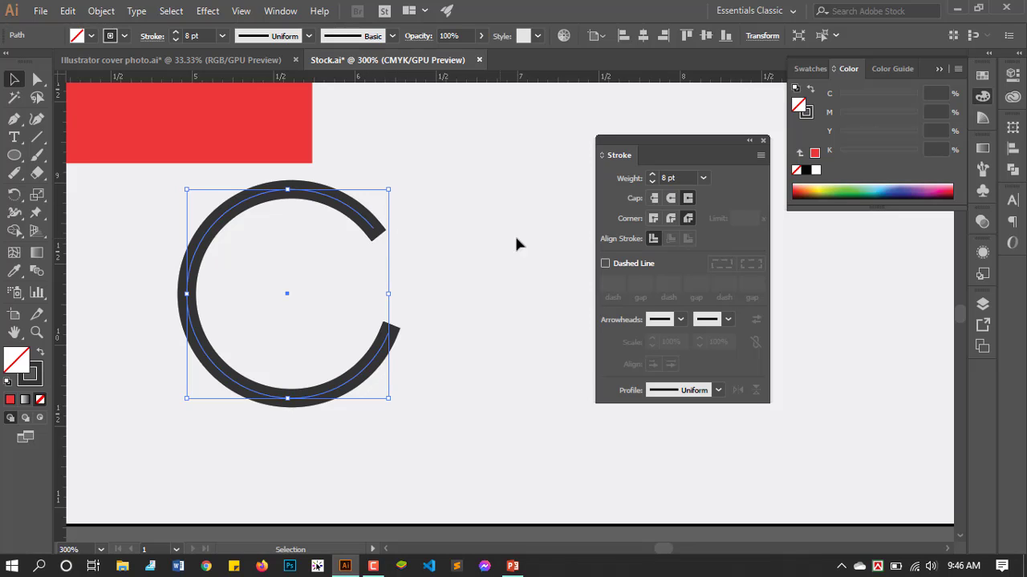
Step: Add the Arrow 1 arrowhead to the end of the open circle and scale it to 38%
click(727, 319)
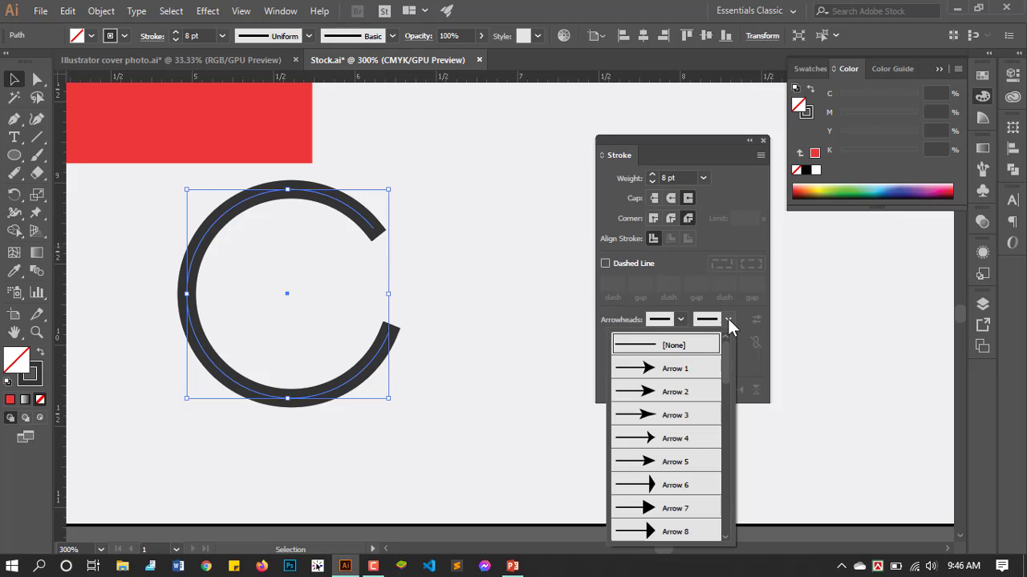
click(683, 368)
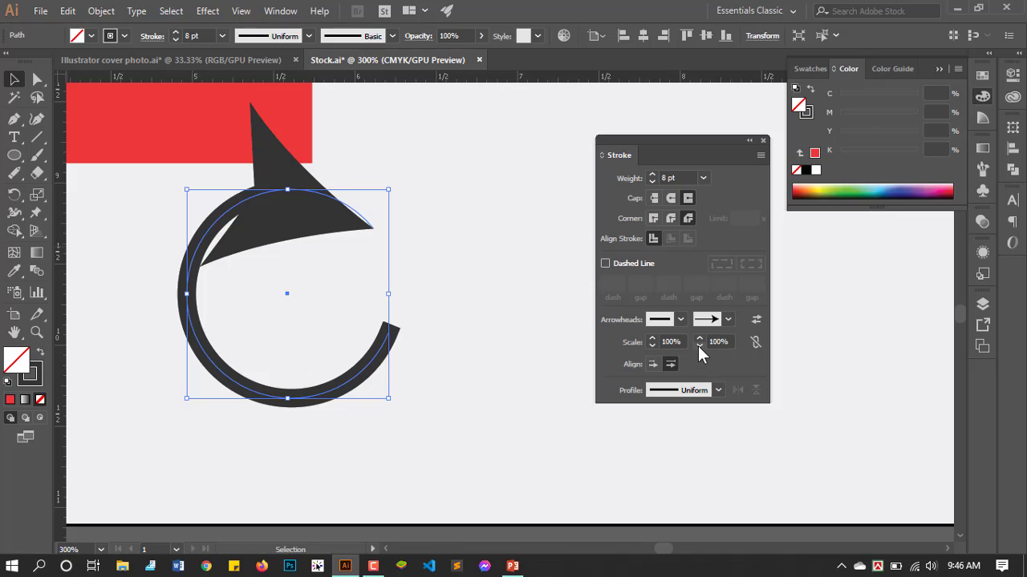
drag(698, 345, 698, 345)
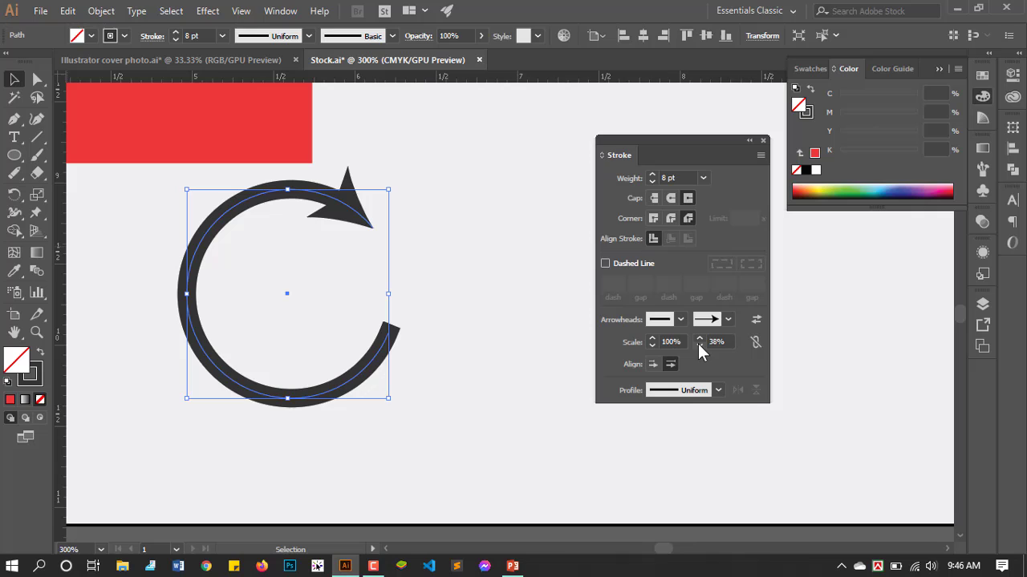
Step: Extend the circle's arrow tip beyond the end of the path and reduce the arrowhead scale to 36%
click(653, 364)
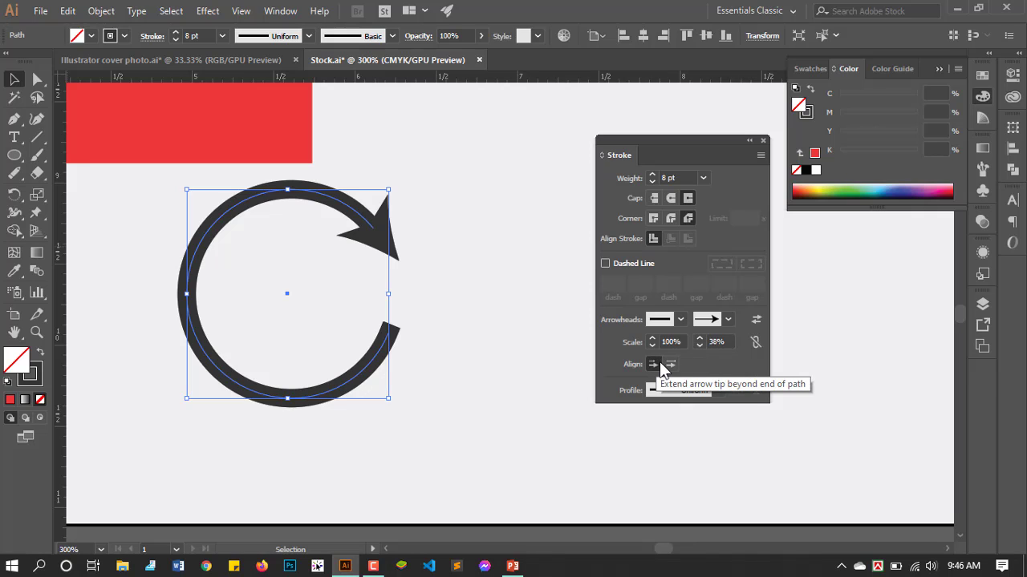
click(653, 364)
click(654, 363)
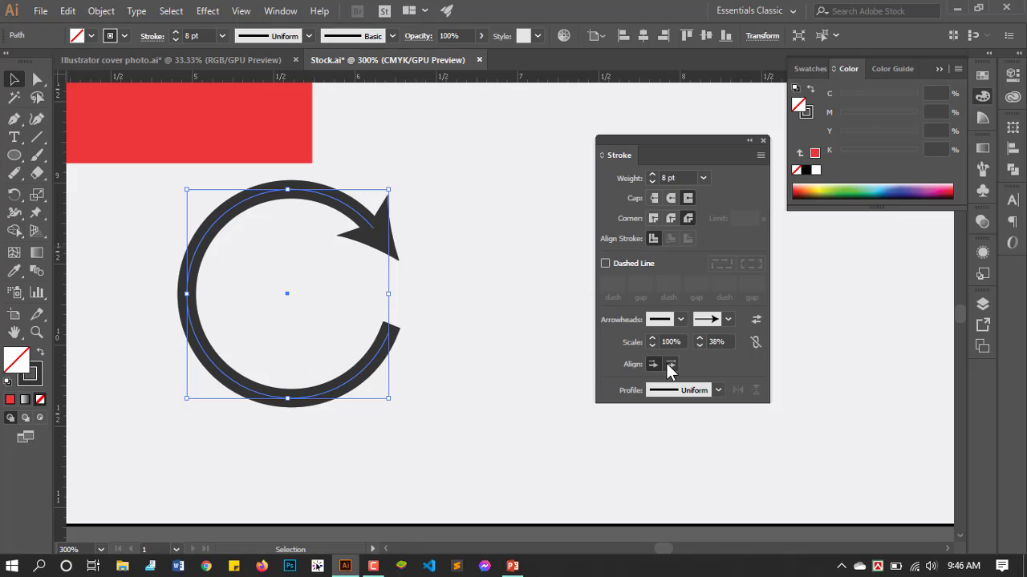
click(700, 345)
click(700, 345)
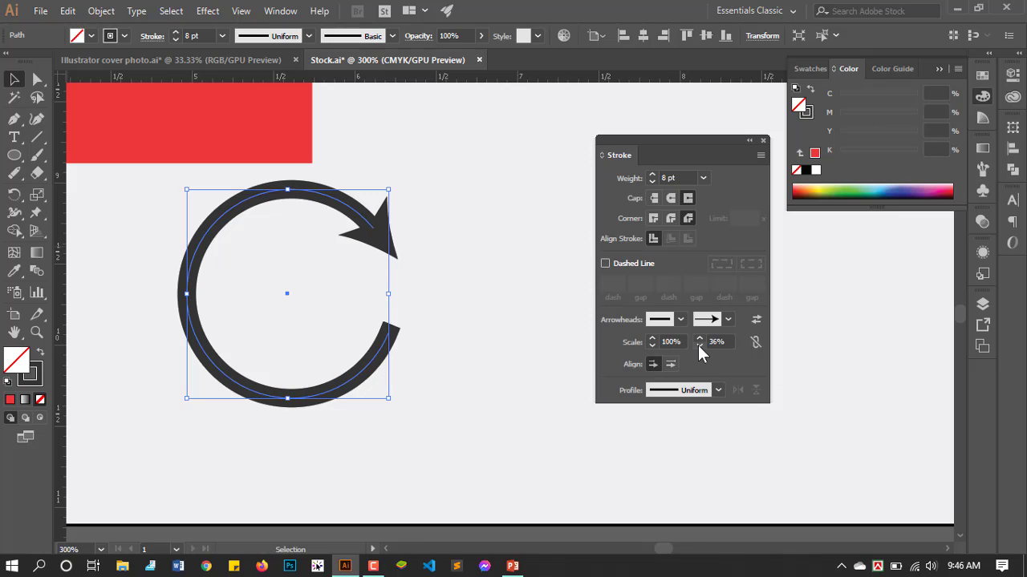
Step: Move the circular arrow slightly down, farther from the red Only Fill square
click(533, 319)
scroll(534, 319, down, 2)
scroll(437, 331, up, 2)
drag(452, 242, 453, 268)
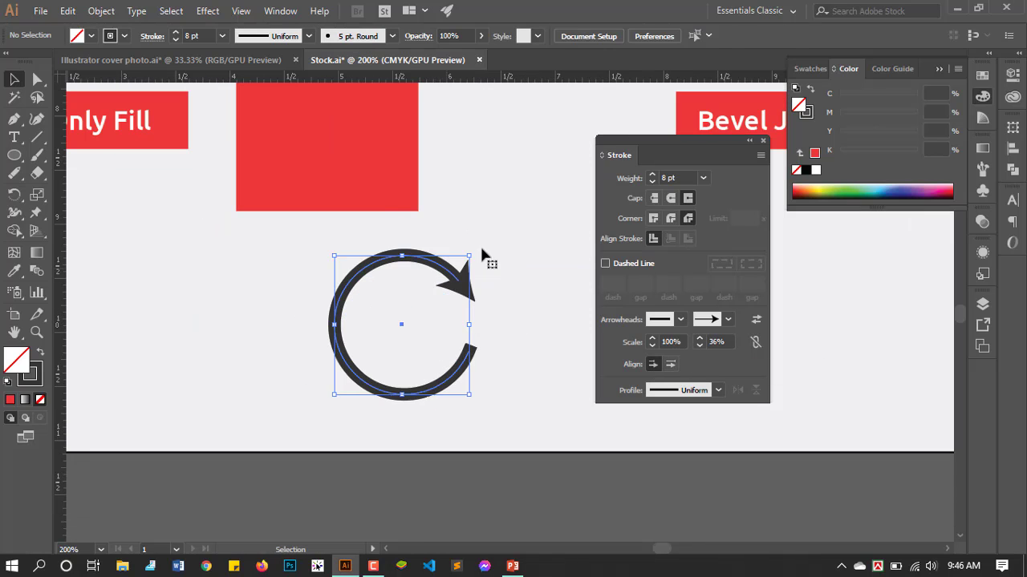
click(215, 259)
Step: Create a horizontally mirrored copy of the circular arrow to the right of the original
scroll(215, 259, down, 2)
scroll(328, 288, up, 2)
scroll(321, 284, down, 1)
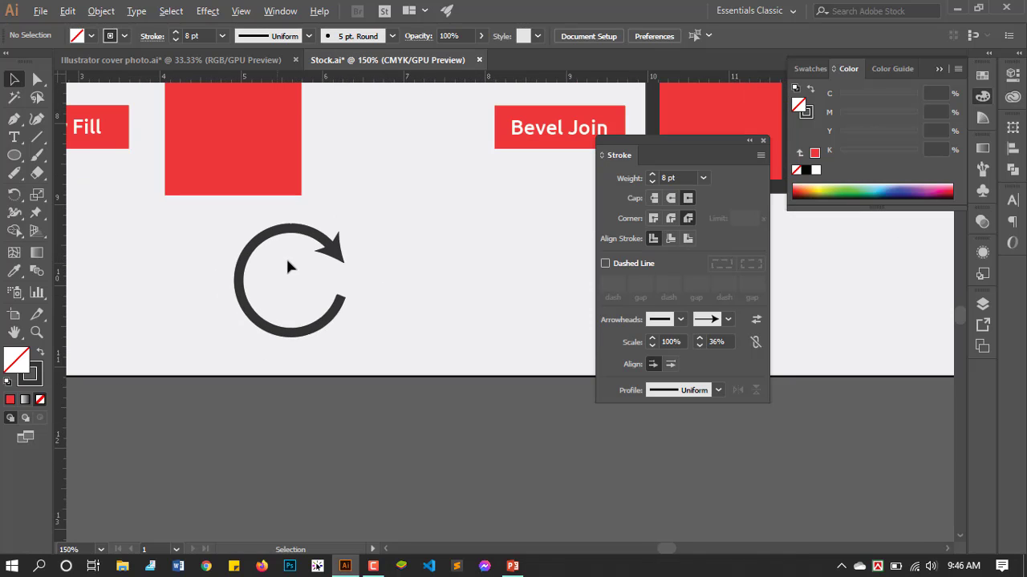
click(329, 253)
drag(331, 253, 405, 282)
click(489, 383)
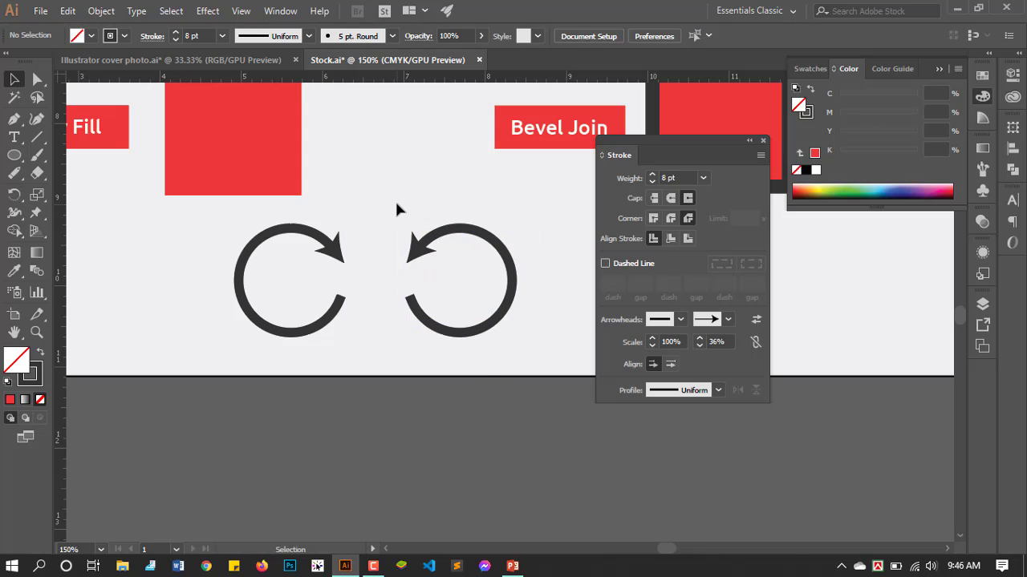
scroll(389, 282, up, 1)
scroll(389, 282, down, 1)
scroll(343, 287, up, 1)
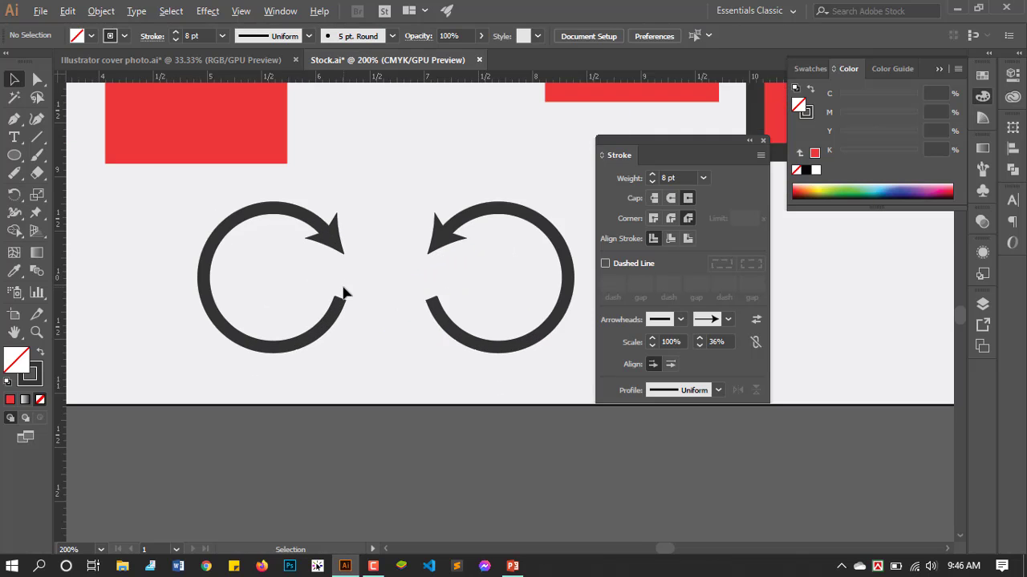
scroll(343, 288, down, 2)
scroll(345, 293, up, 2)
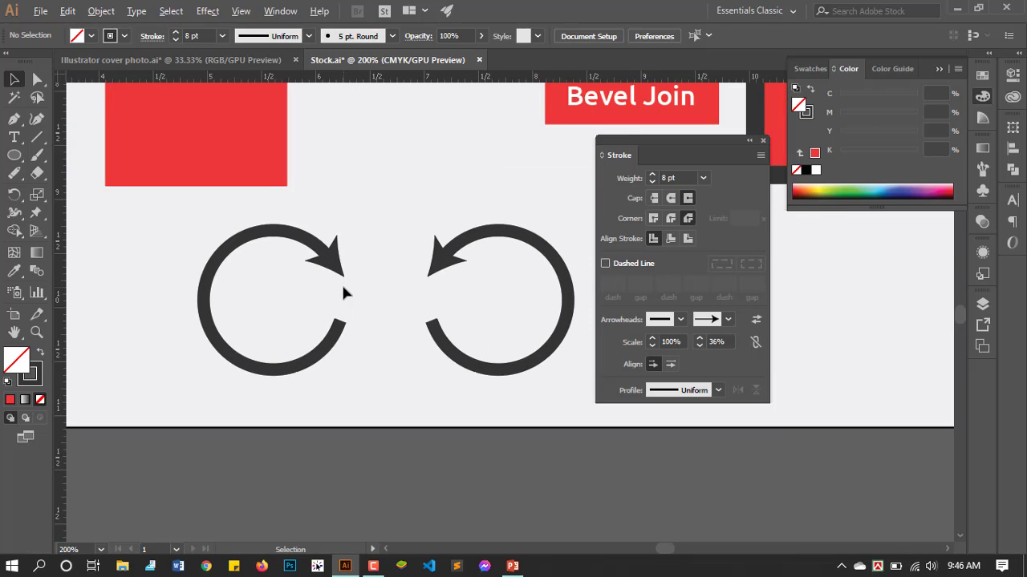